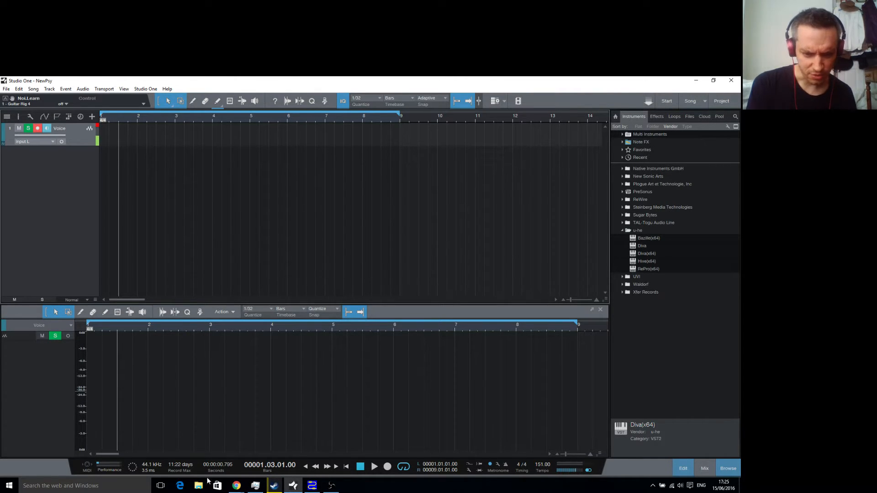
- Switch to Chrome, check the Twitch profile's past broadcasts and its channel page, and close the Twitch page
mouse_move(239, 489)
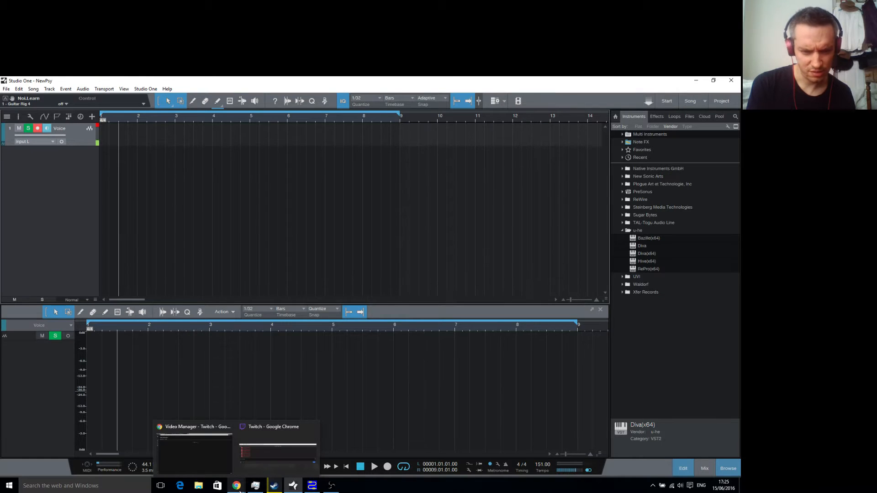
left_click(194, 460)
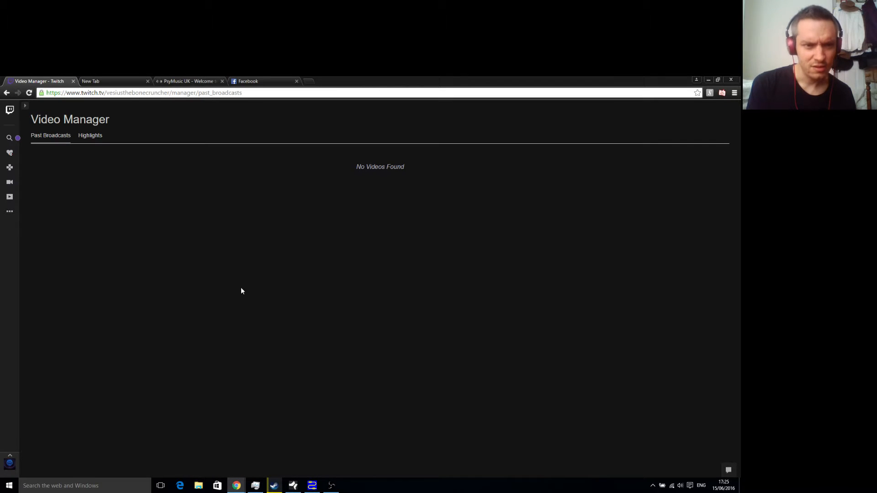
left_click(10, 143)
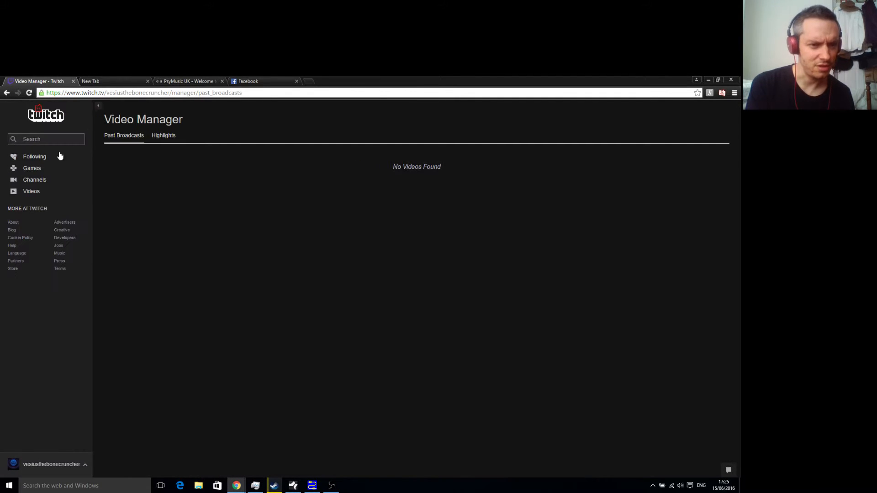
left_click(42, 465)
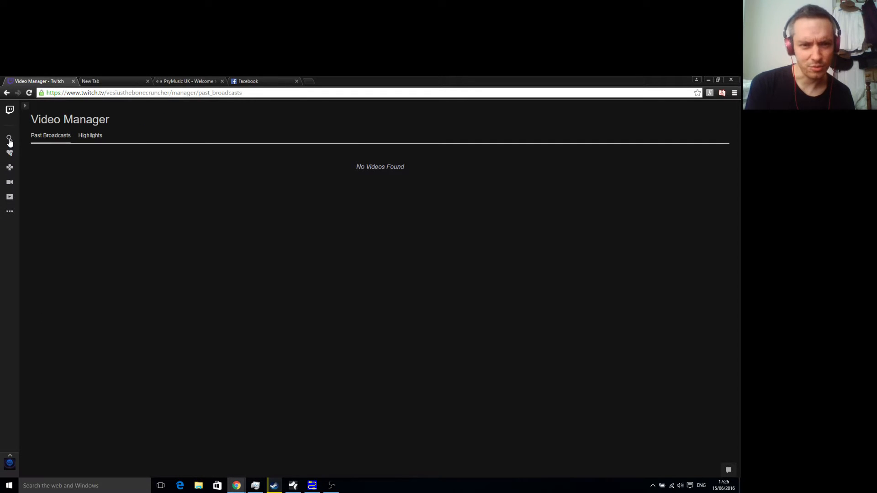
left_click(9, 457)
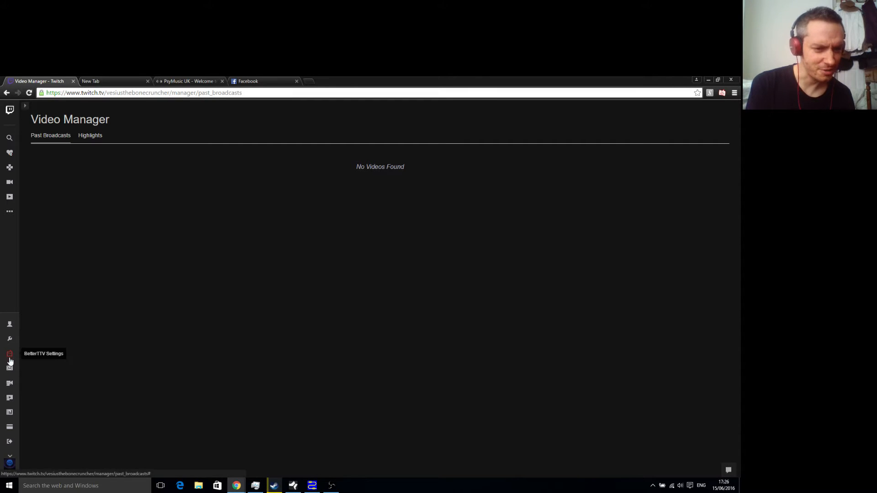
left_click(9, 327)
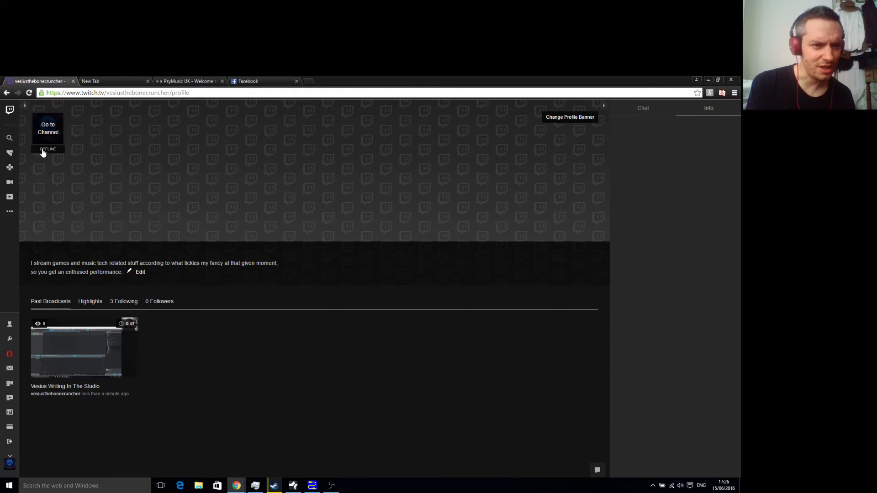
left_click(50, 122)
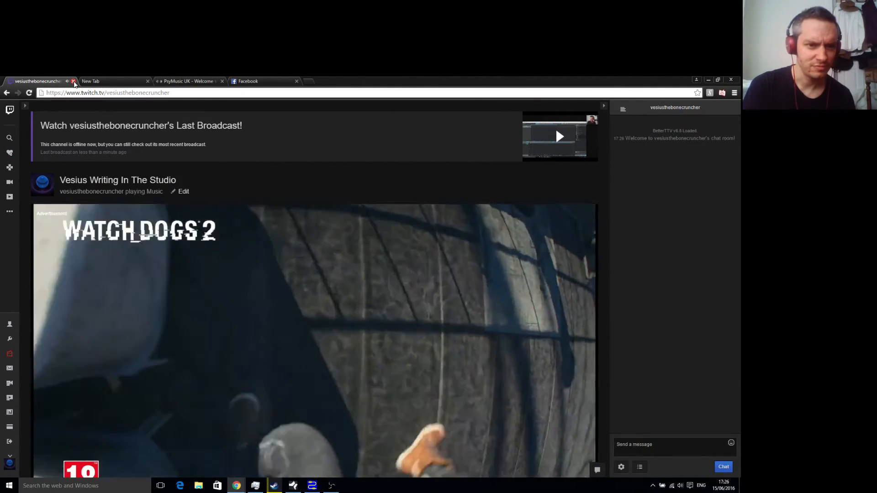
left_click(73, 81)
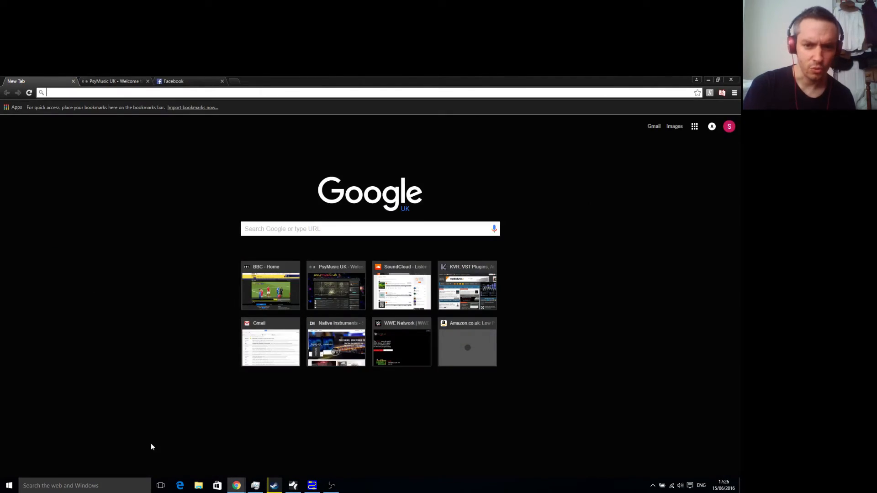
- Switch back to Studio One, add an instrument track with Diva(x64), and rename the track Kick
left_click(295, 489)
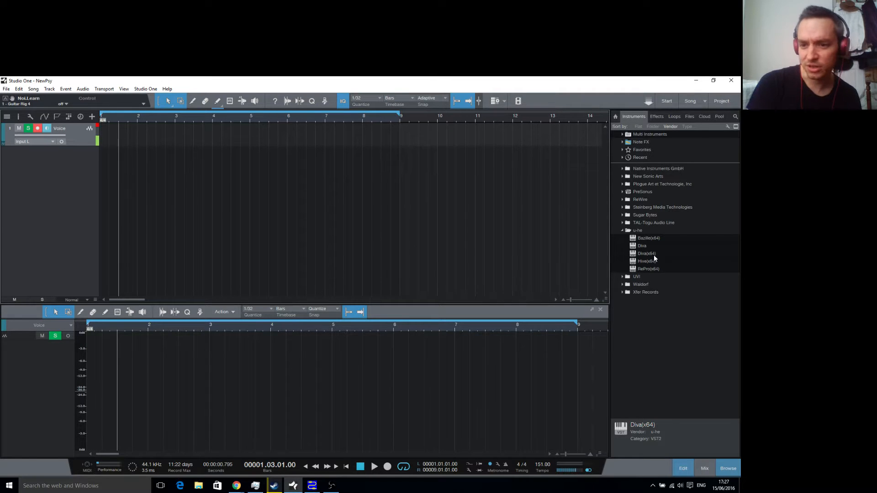
left_click_drag(654, 255, 297, 235)
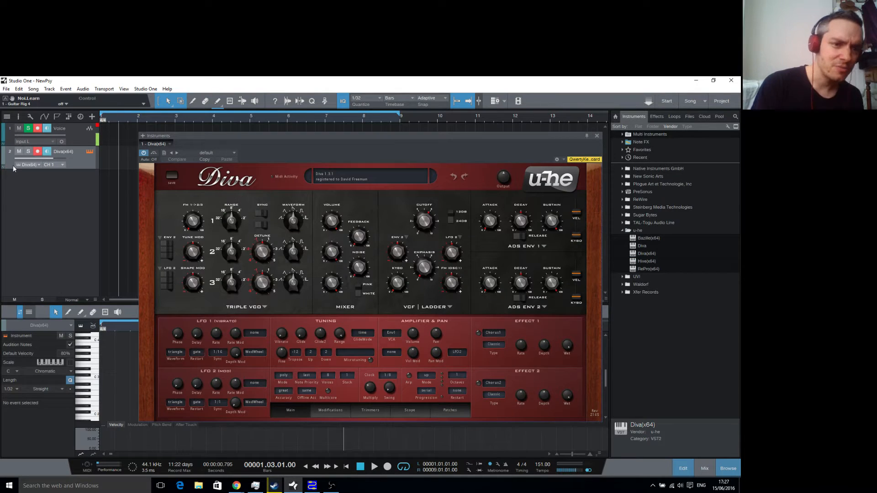
double_click(59, 153)
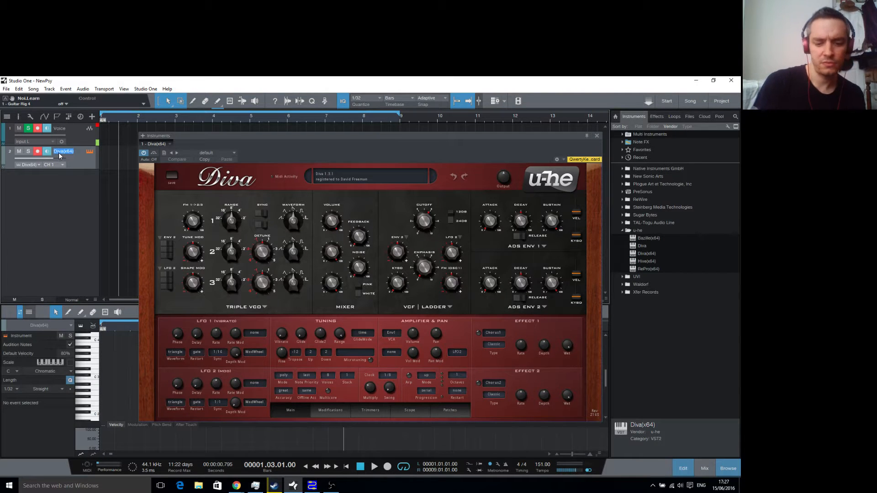
type("Kick")
key("Return")
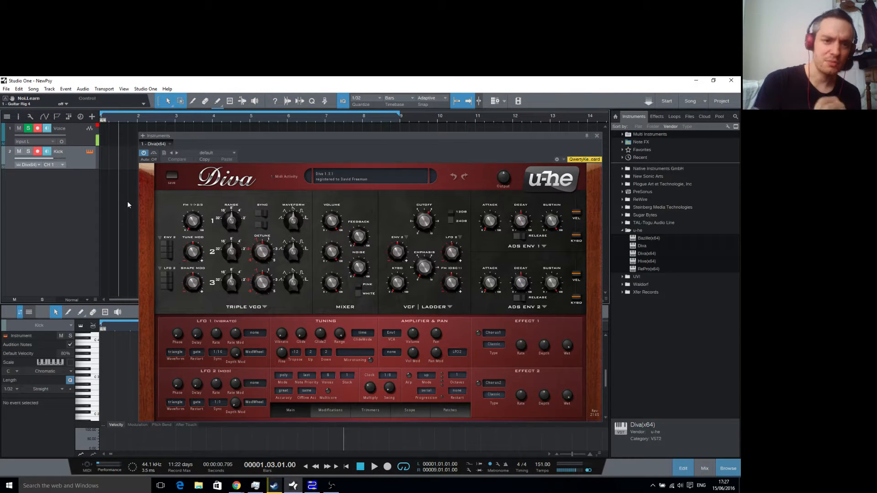
- Set Diva's oscillator model to Dual VCO Eco with both oscillator volumes at 0.00, and the filter model to Cascade
left_click(264, 308)
left_click(286, 339)
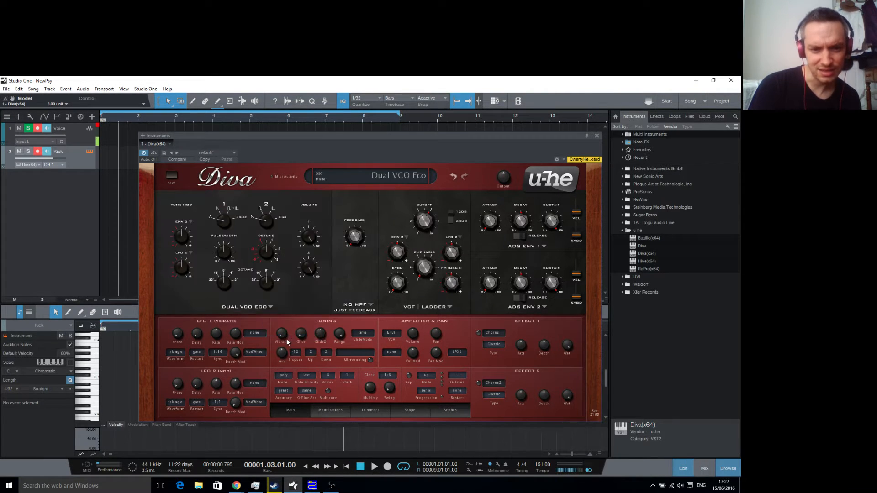
left_click_drag(308, 236, 301, 346)
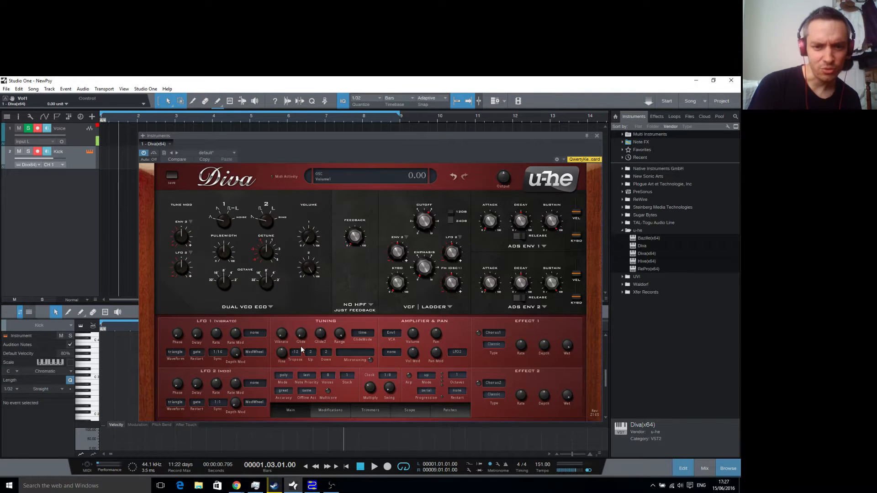
left_click_drag(305, 273, 305, 331)
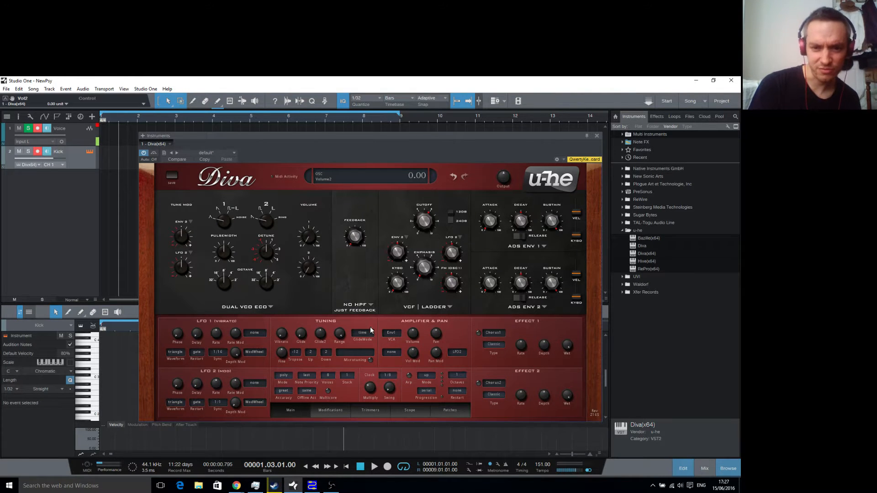
left_click(449, 308)
left_click(462, 318)
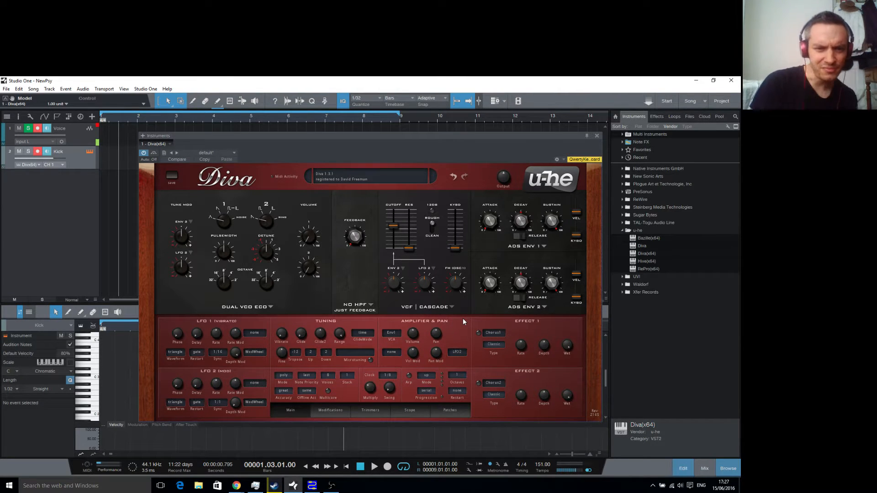
- Try the Triple VCO and Dual VCO models, with only VCO 2's sine wave on and full VCO 2 mix, and return to Dual VCO Eco
left_click(268, 308)
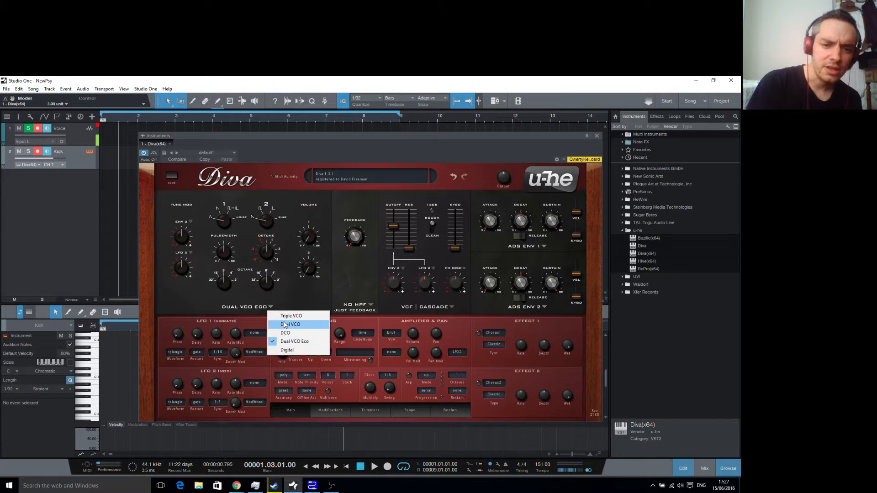
left_click(289, 316)
left_click(267, 307)
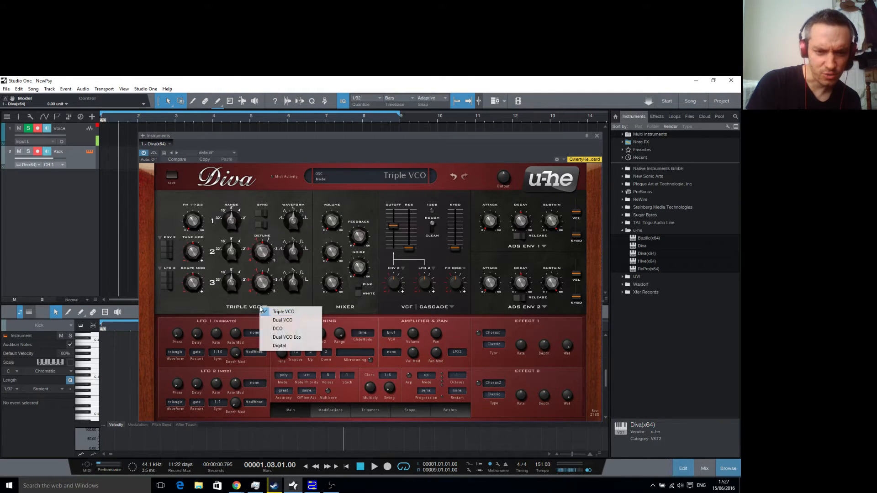
left_click(289, 321)
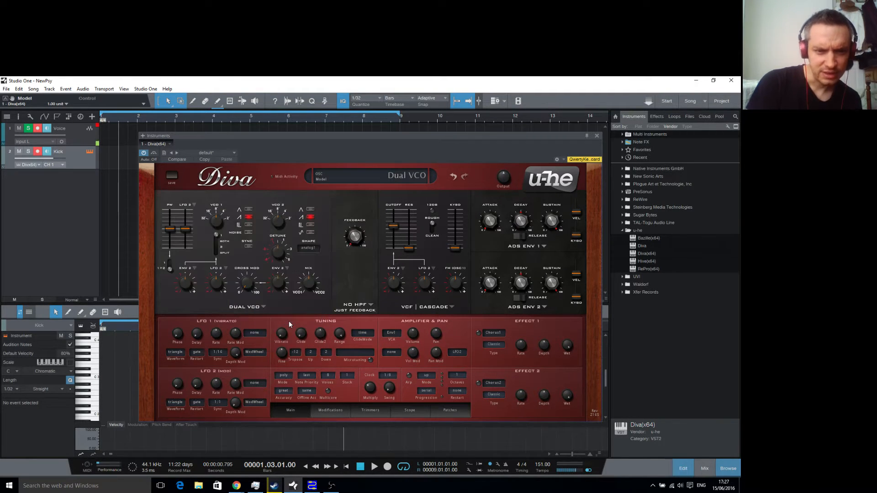
left_click(310, 232)
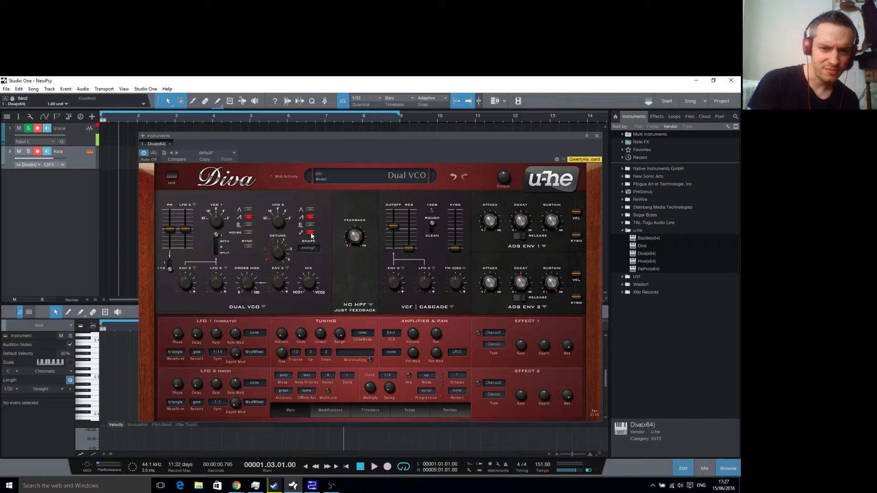
left_click(246, 218)
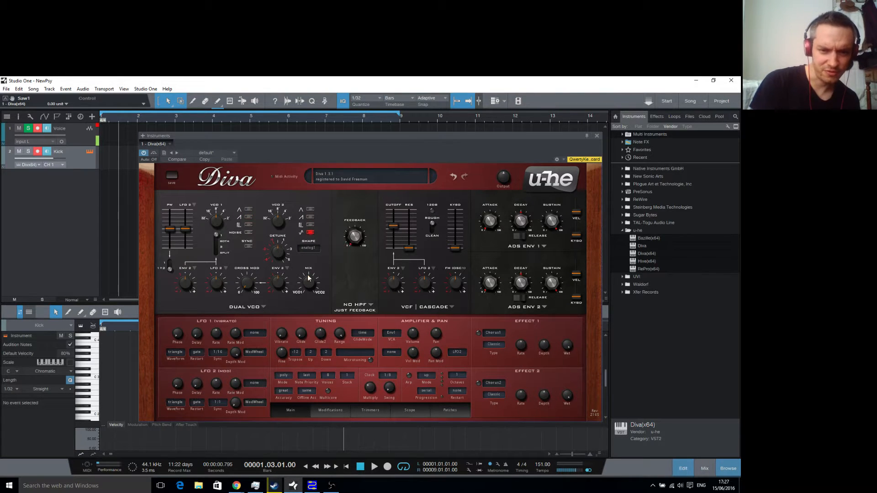
left_click_drag(309, 276, 337, 148)
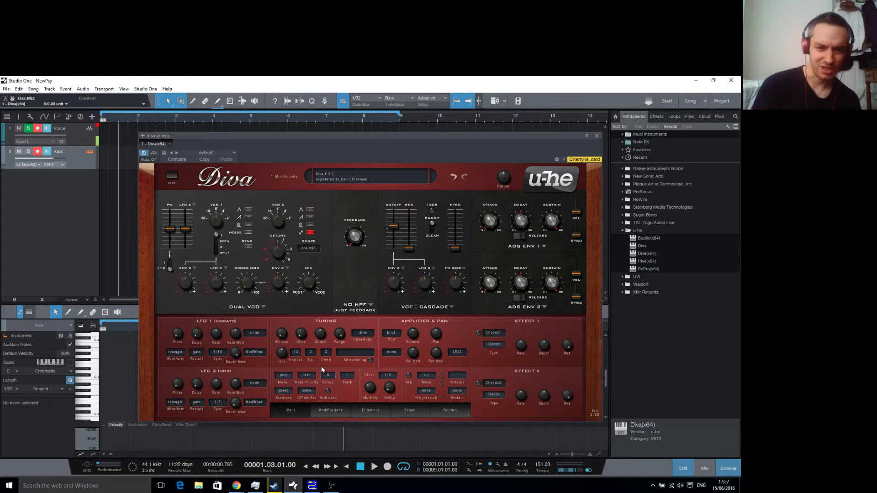
left_click(264, 307)
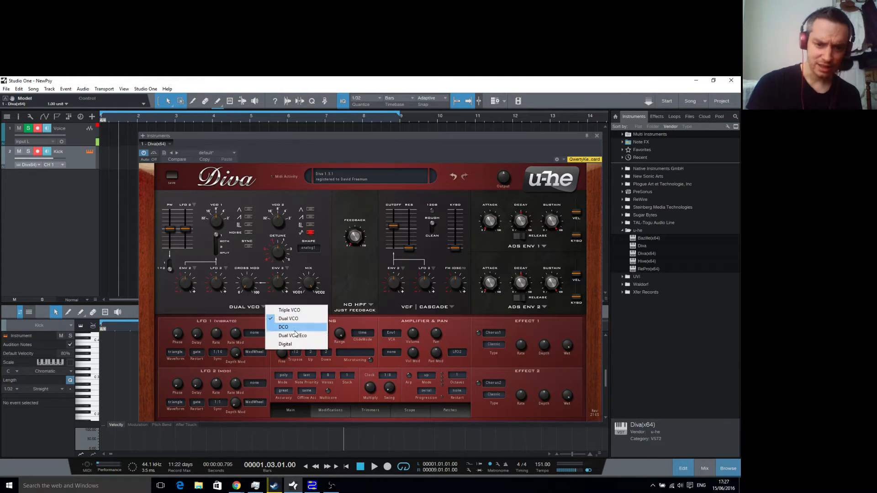
left_click(299, 339)
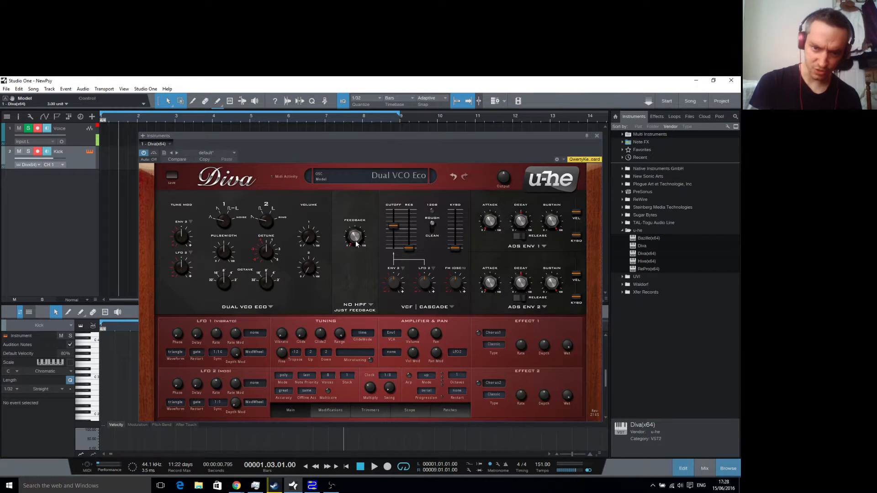
- Set Diva's high-pass section to HPF post and both envelopes to Analogue, and close the instrument window
left_click(370, 304)
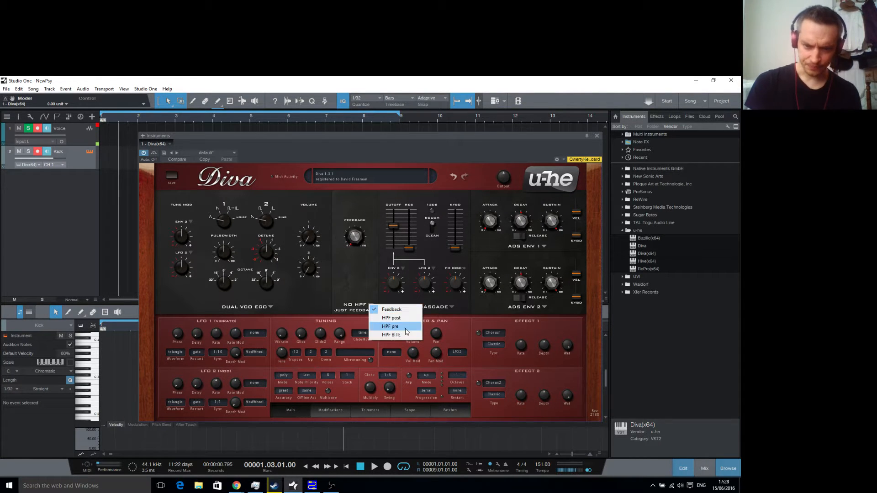
left_click(391, 318)
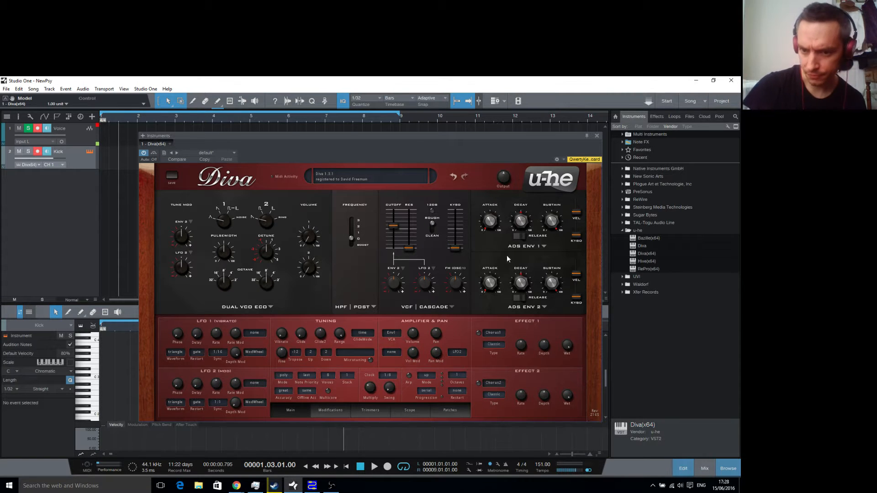
left_click(542, 247)
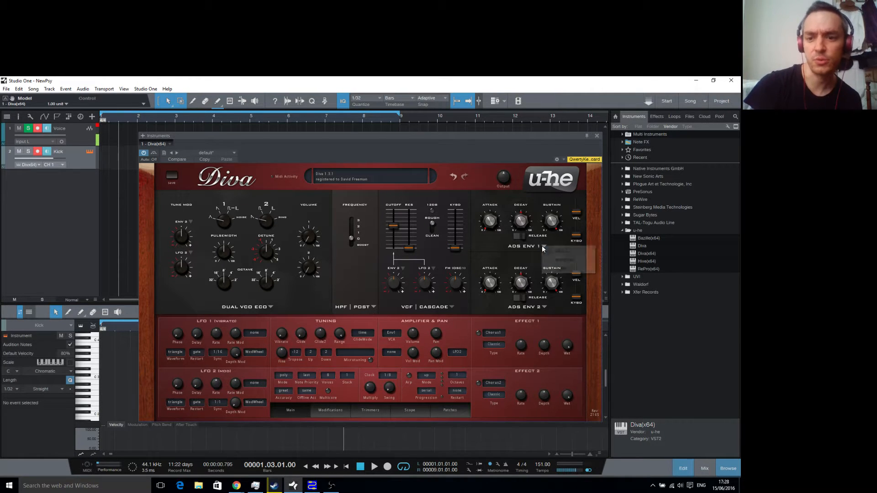
left_click(555, 259)
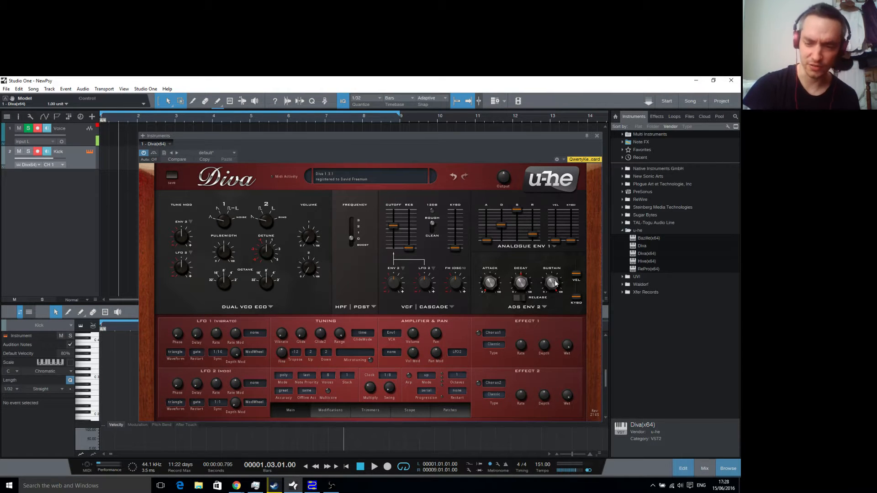
left_click(544, 307)
left_click(563, 319)
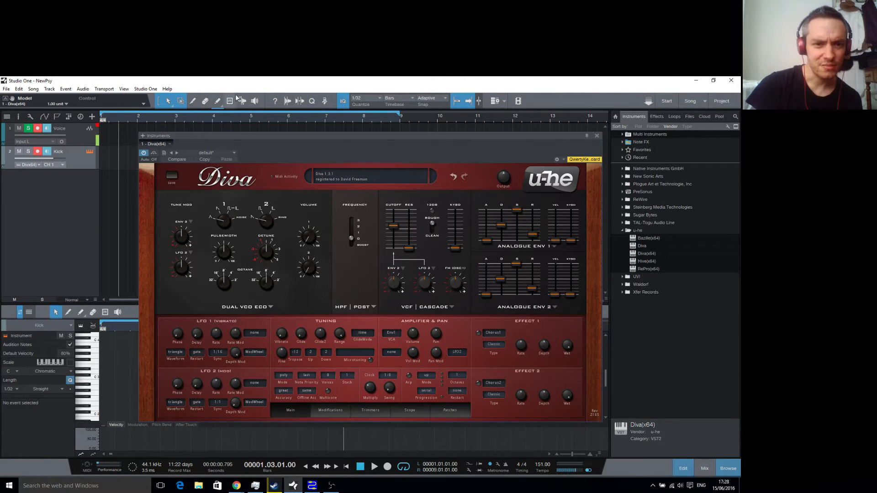
left_click(597, 135)
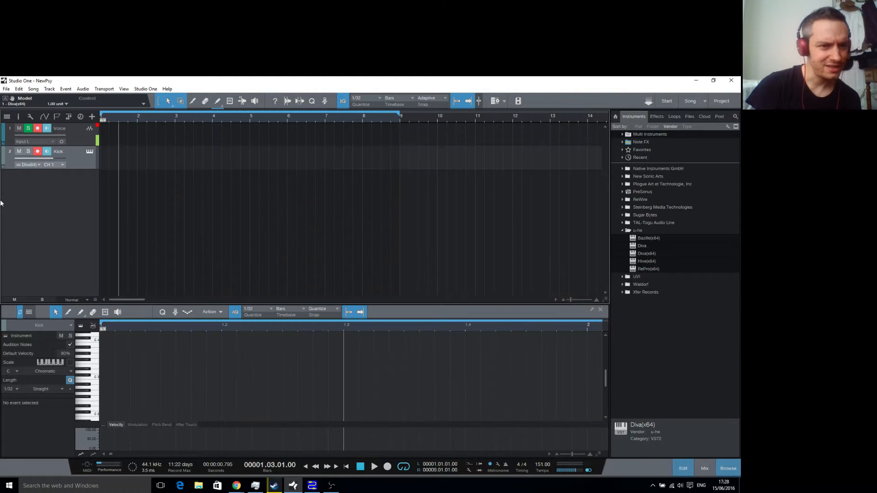
- Draw a one-bar event at bar 1 of the Kick track and set the song tempo to 145
left_click(216, 101)
left_click_drag(102, 160, 138, 161)
left_click(168, 99)
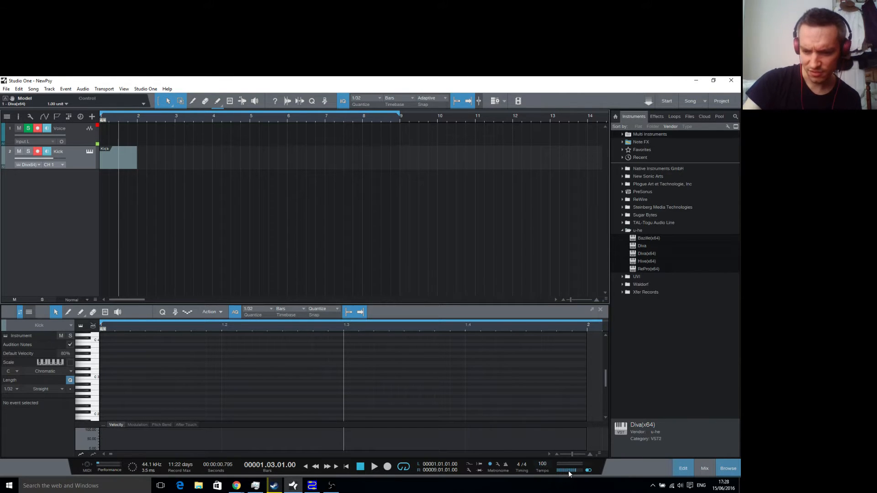
key("Return")
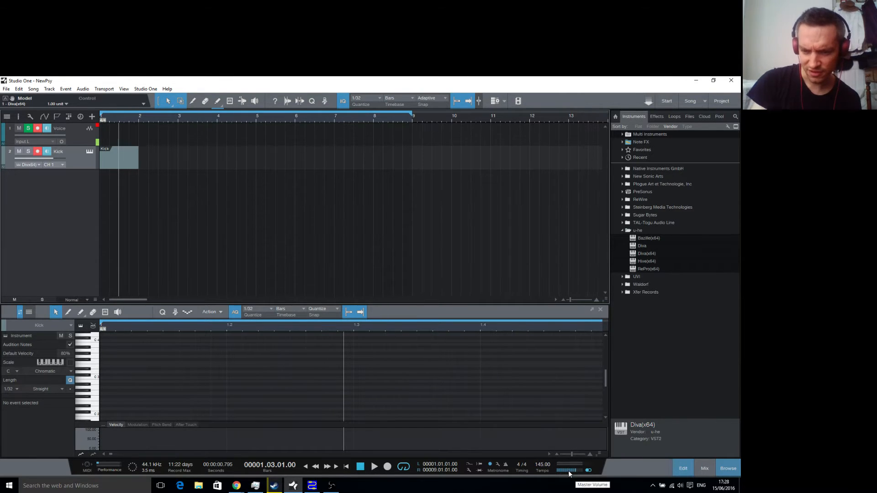
- Draw four short notes in the Kick event, one on each beat of bar 1, with beats 2 to 4 at C 0
left_click(111, 167)
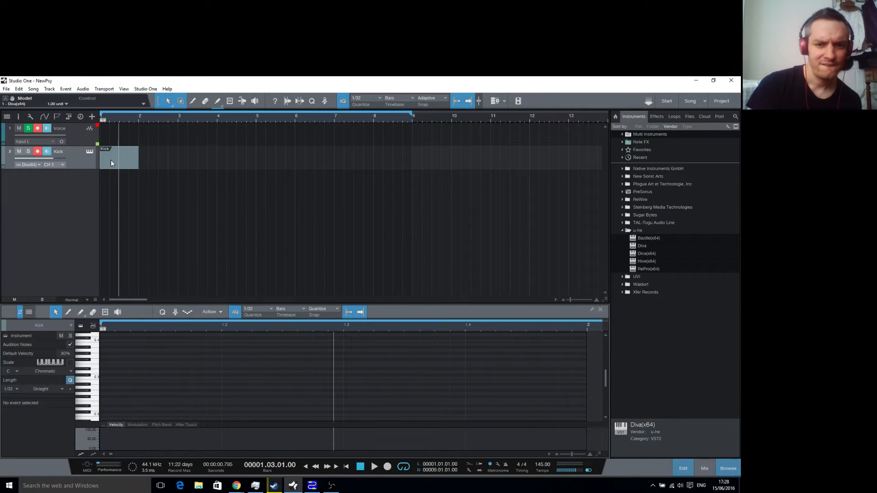
left_click_drag(207, 327, 207, 315)
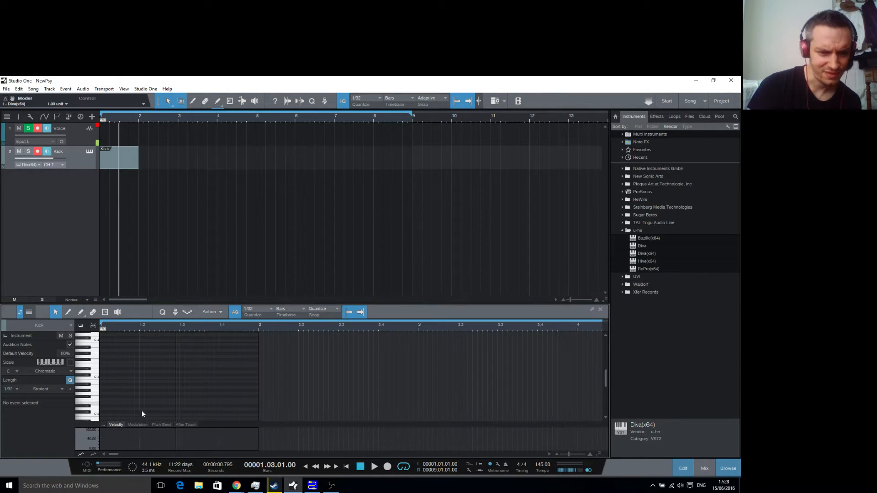
left_click(91, 376)
left_click(90, 378)
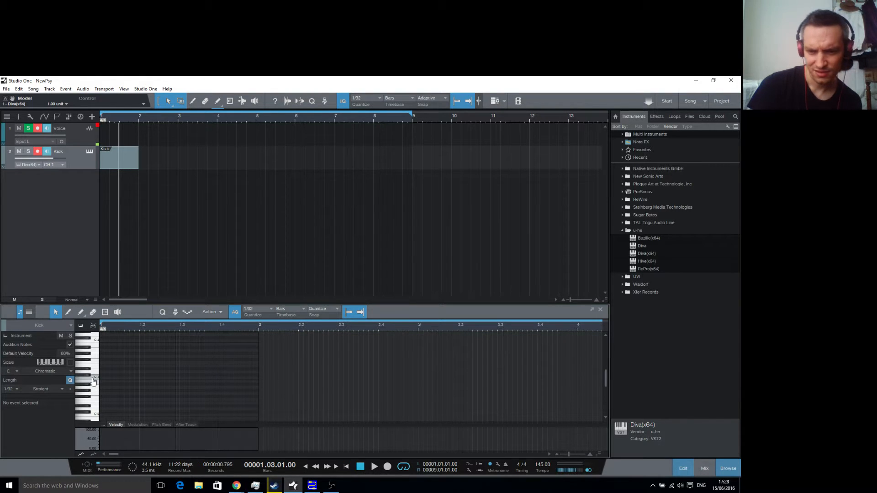
key("F3")
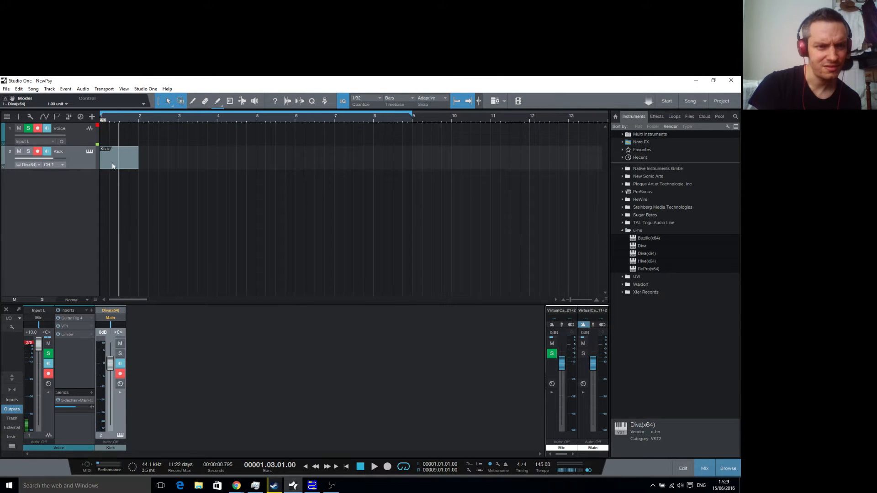
key("F2")
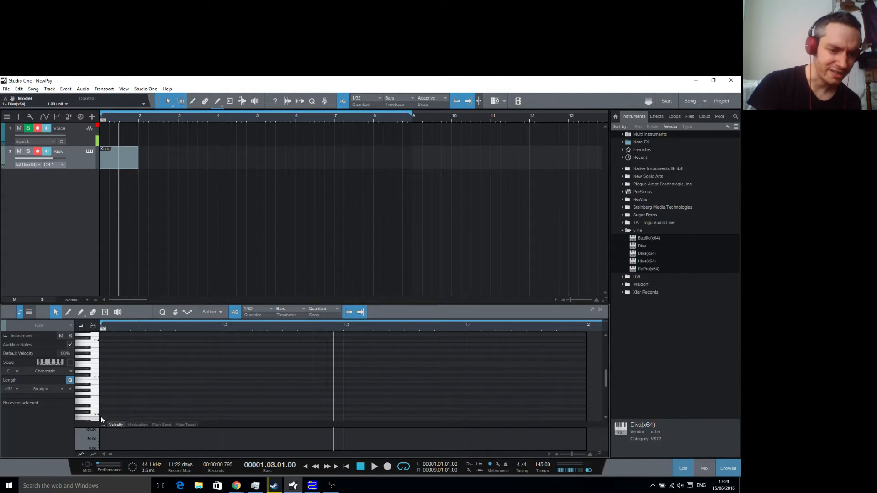
left_click_drag(604, 382, 604, 402)
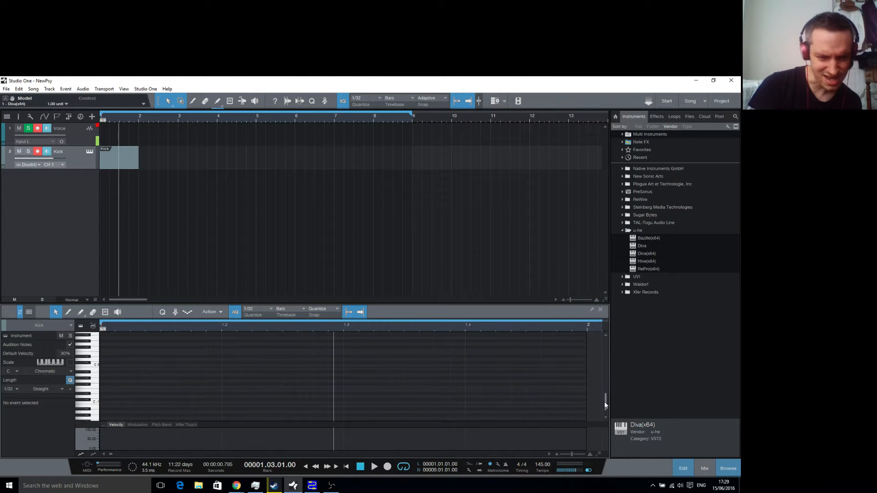
left_click(106, 364)
left_click(226, 364)
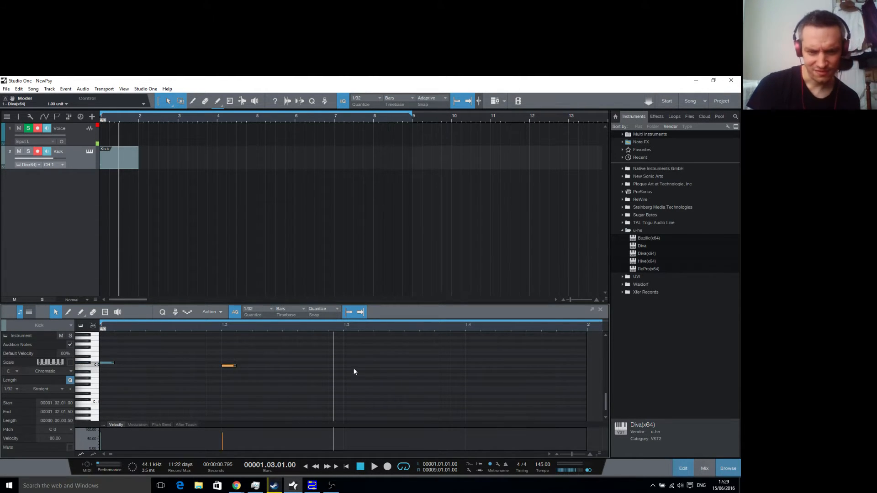
left_click(351, 365)
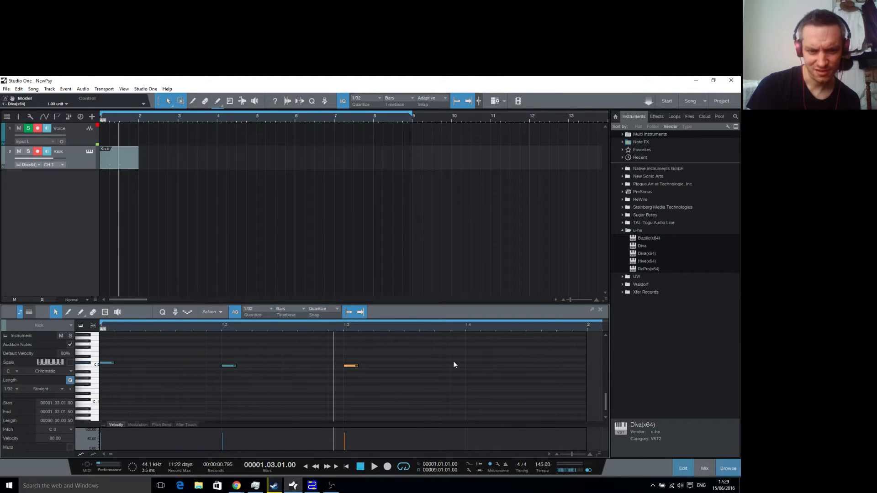
left_click(473, 365)
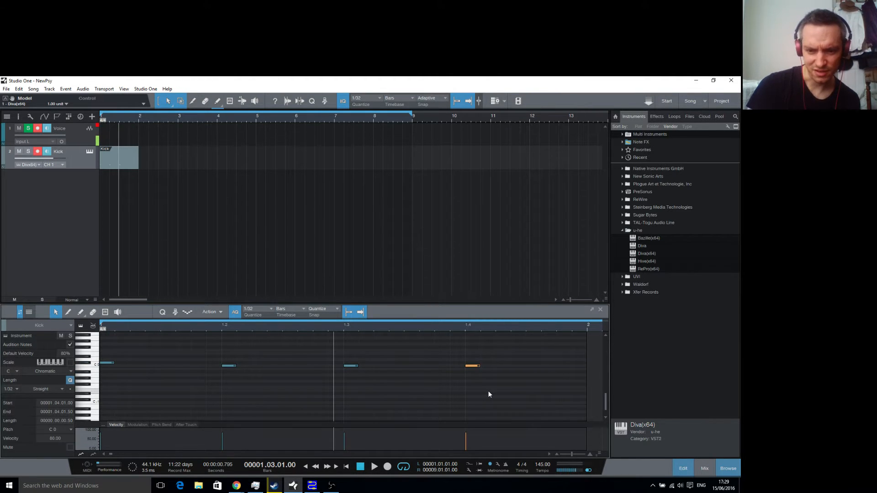
left_click_drag(495, 389, 268, 398)
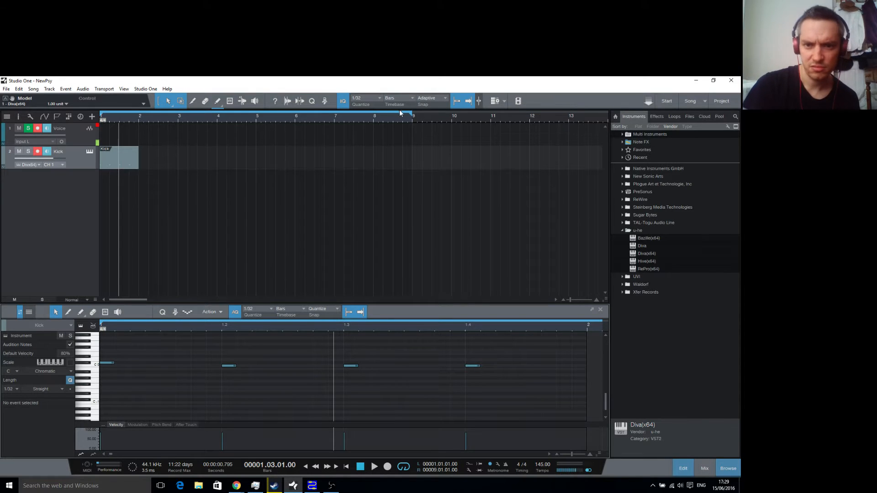
- Shorten the song's loop range to about bar 1 and start looped playback from the beginning
left_click_drag(411, 116, 141, 119)
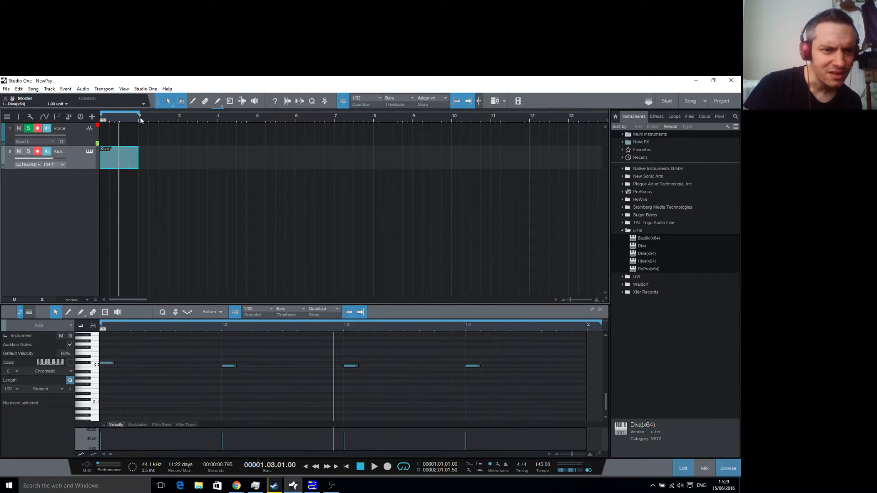
left_click(401, 468)
left_click(401, 468)
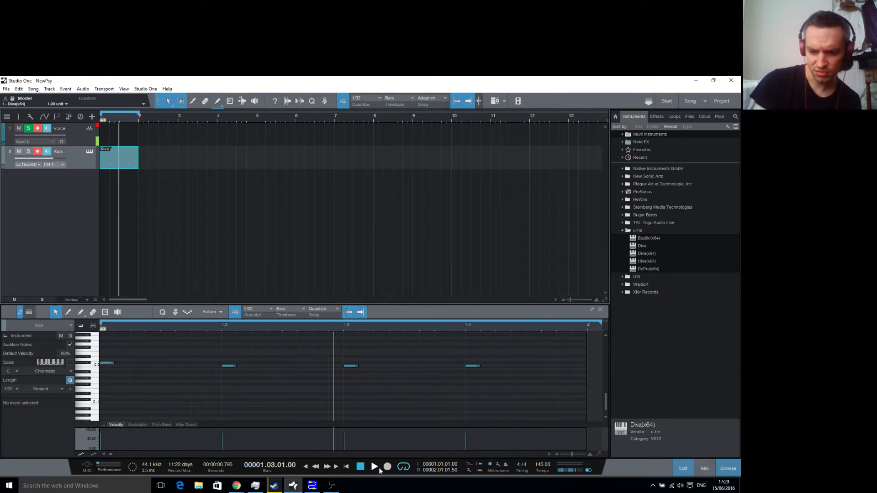
key("comma")
left_click(379, 467)
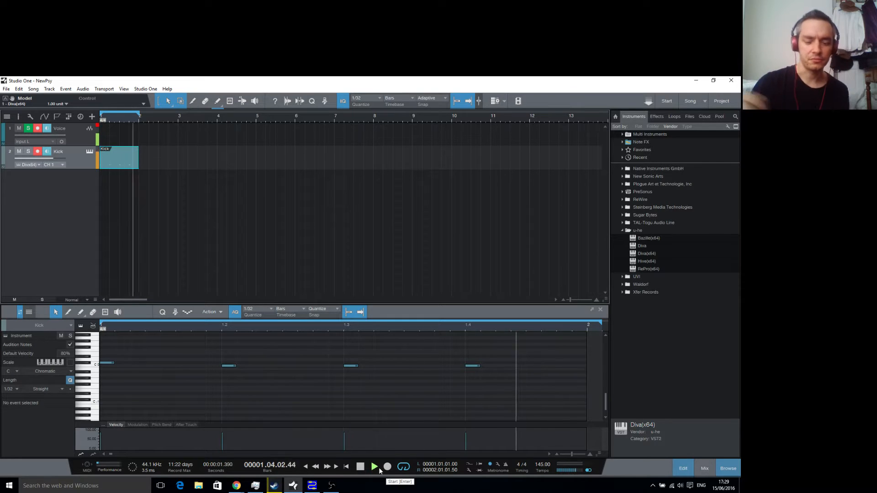
- Open Diva on the Kick track and set the filter resonance to 100, cutoff to 50 and envelope 1 release to 37
left_click(90, 152)
left_click_drag(409, 248, 415, 90)
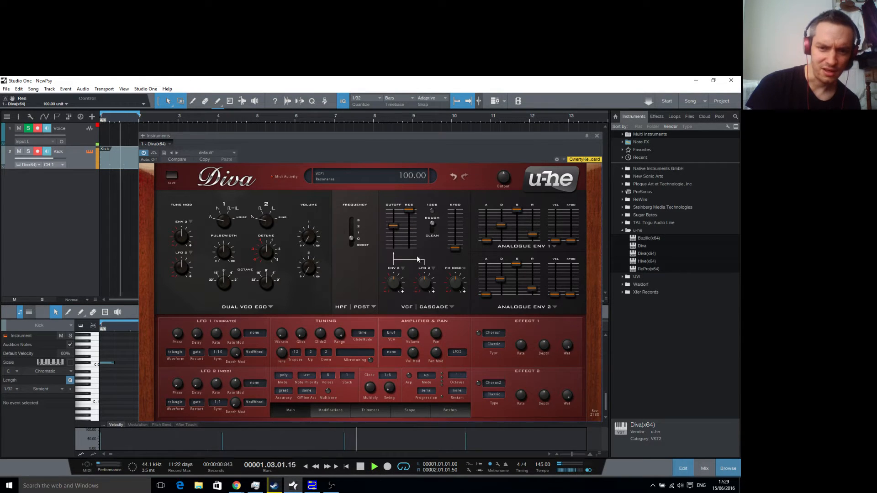
left_click_drag(396, 230, 397, 249)
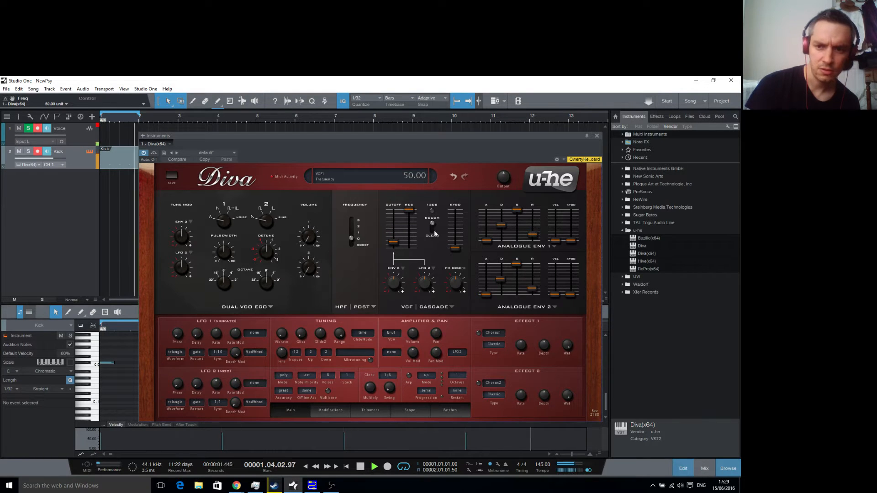
left_click_drag(532, 237, 535, 231)
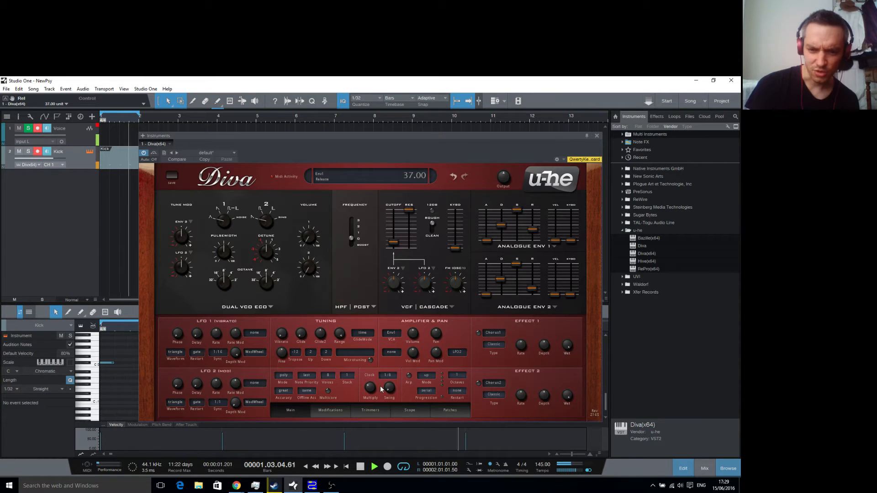
- Turn on Diva's Multicore option and set the Transient Mode trimmer to vcf reset
left_click(328, 391)
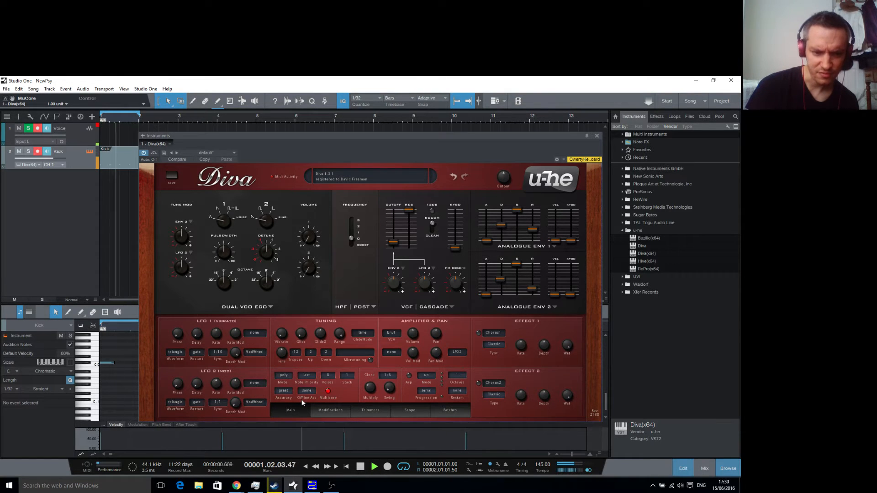
left_click(403, 413)
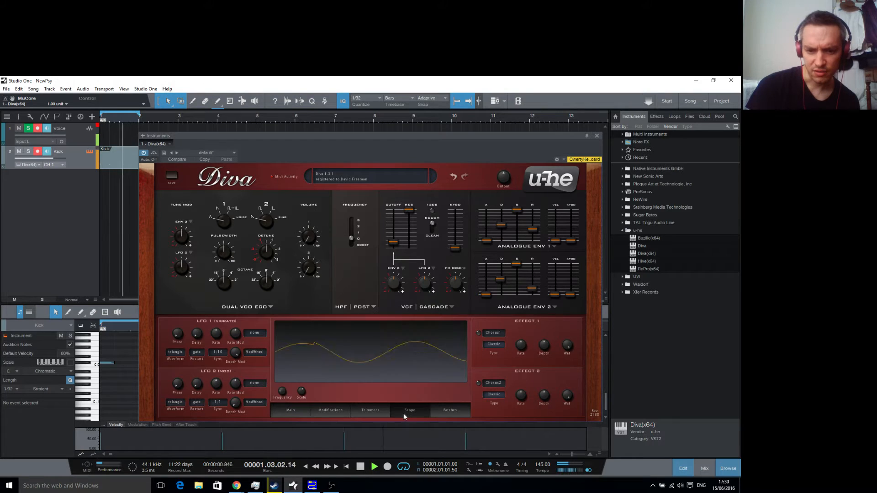
left_click(377, 411)
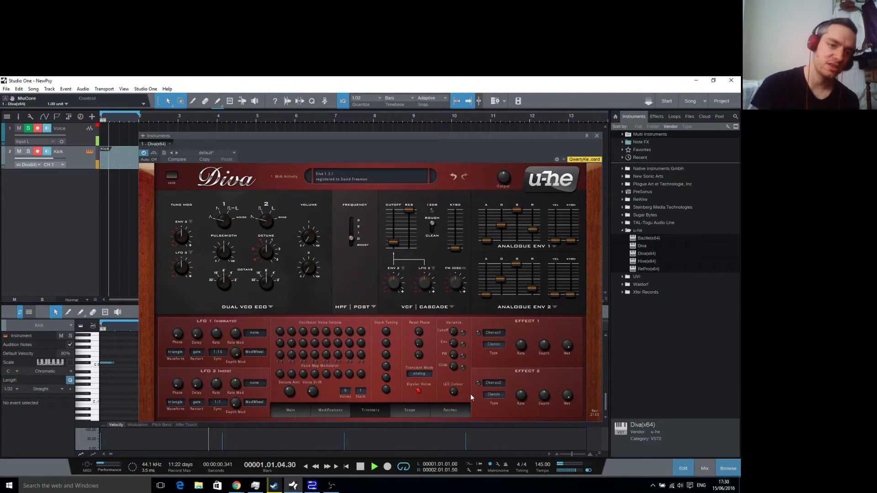
left_click(419, 373)
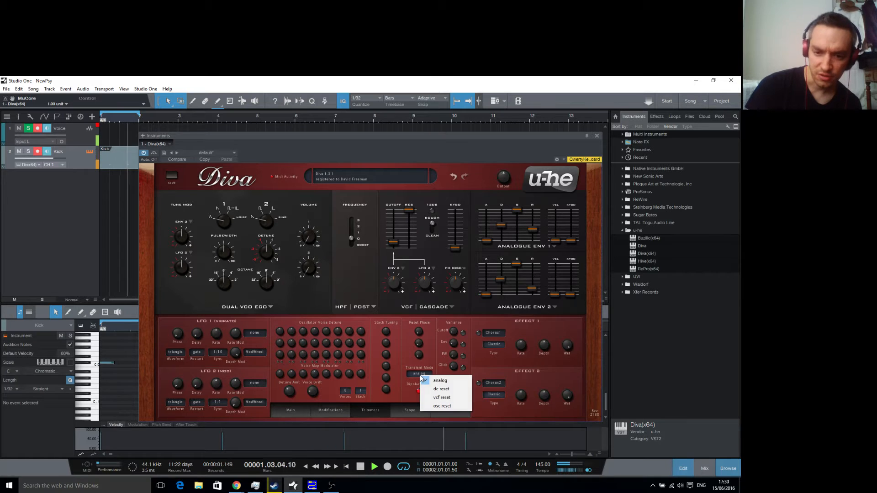
left_click(455, 398)
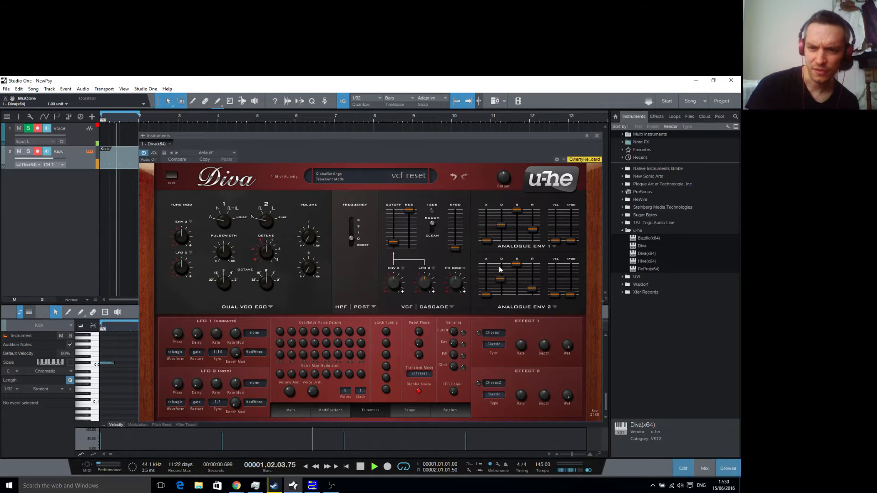
- Set Diva's envelope 2 attack and sustain to 0 and show the mixer
left_click(487, 241)
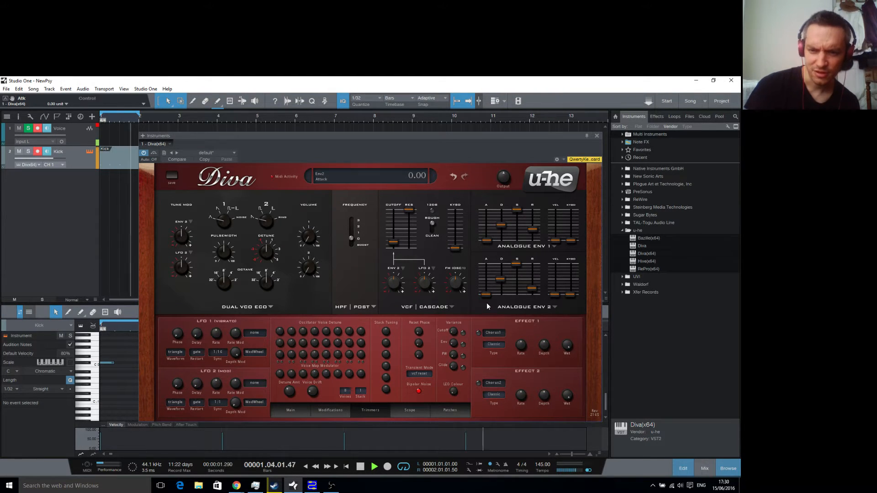
left_click_drag(517, 263, 498, 295)
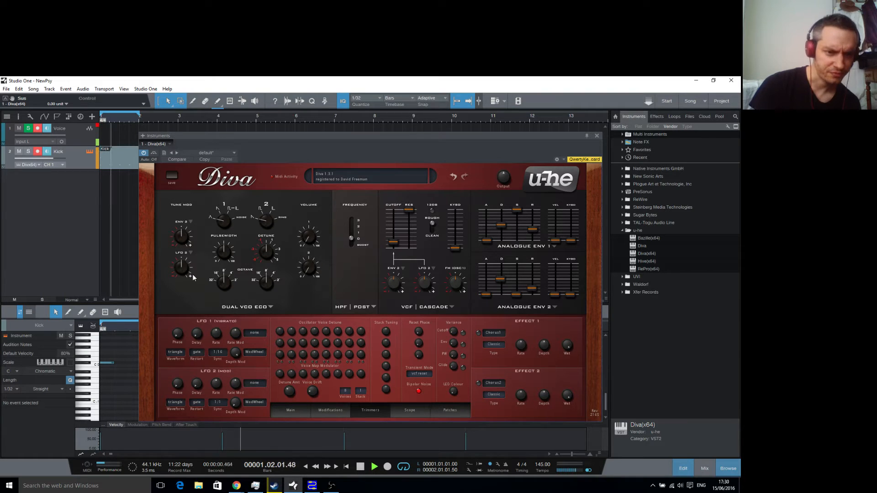
key("F3")
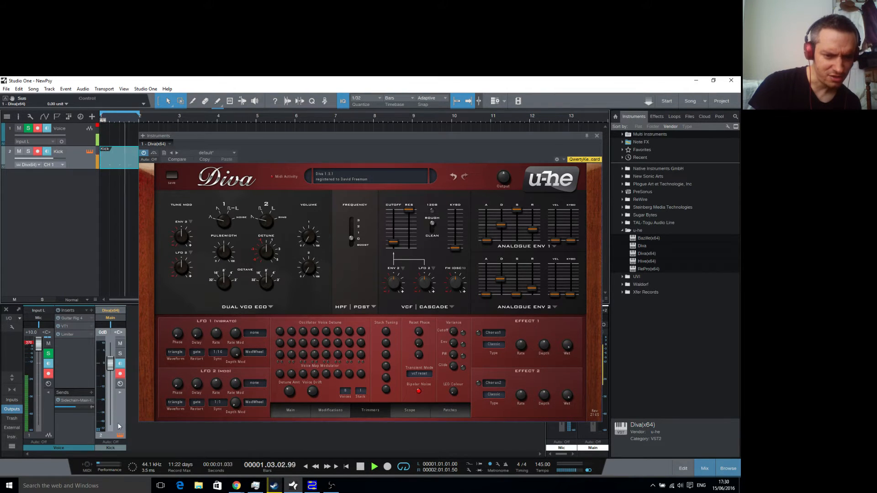
- Set the filter cutoff to 63 and its Env 2 modulation to 94, with envelope 2 decay at 21 and attack at 0
mouse_move(395, 238)
left_mouse_down()
mouse_move(394, 219)
mouse_move(394, 241)
left_mouse_up()
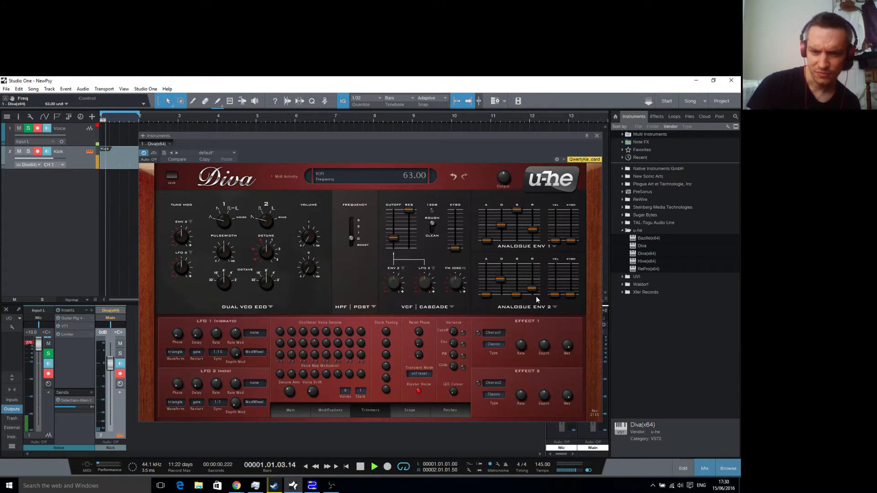
left_click_drag(397, 282, 399, 267)
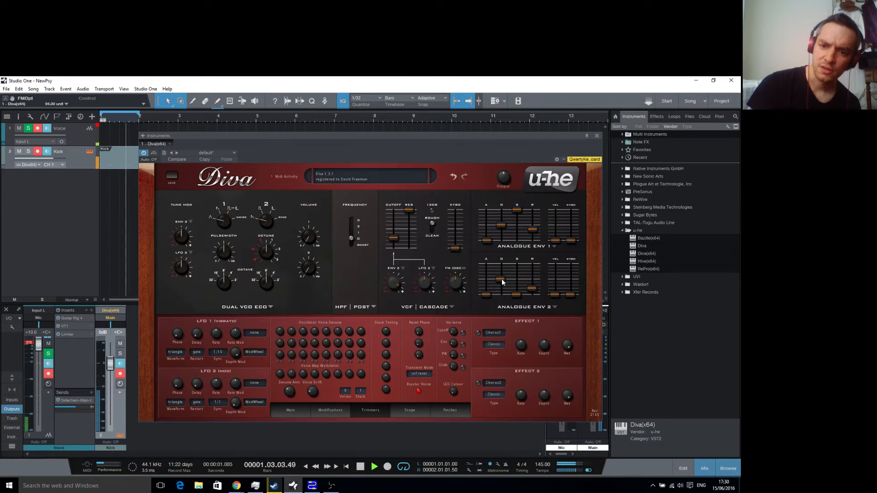
left_click_drag(502, 280, 502, 294)
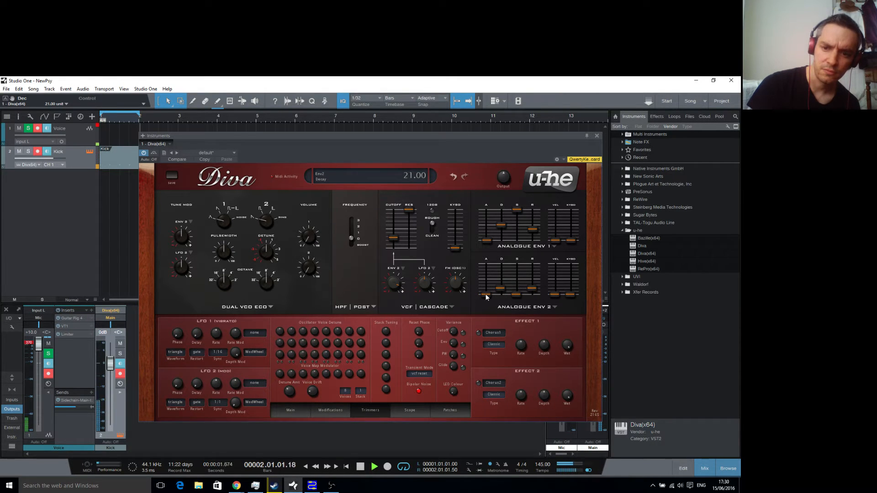
left_click_drag(486, 295, 485, 312)
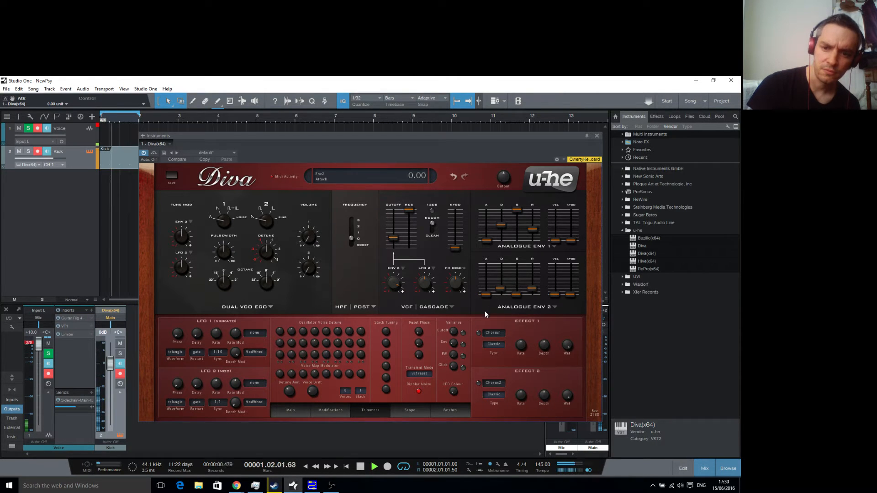
- Open the Kick event in the note editor, close Diva, and trim the loop end exactly to the start of bar 2
double_click(113, 164)
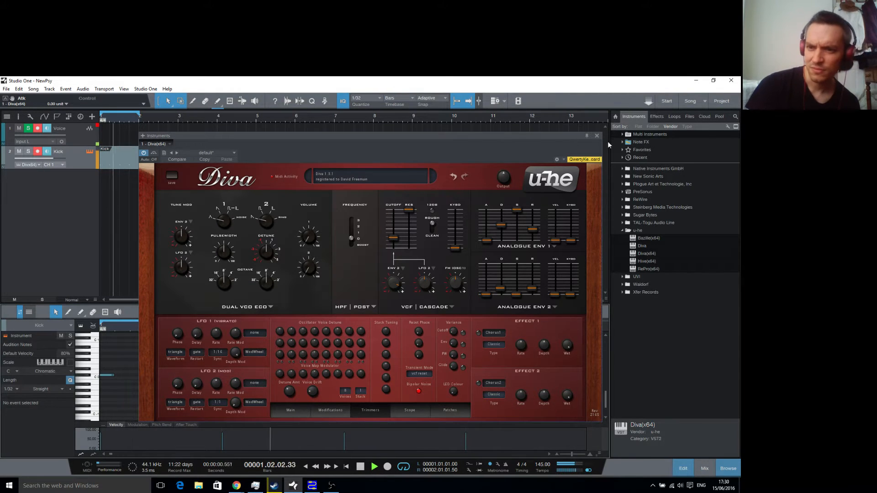
left_click(596, 136)
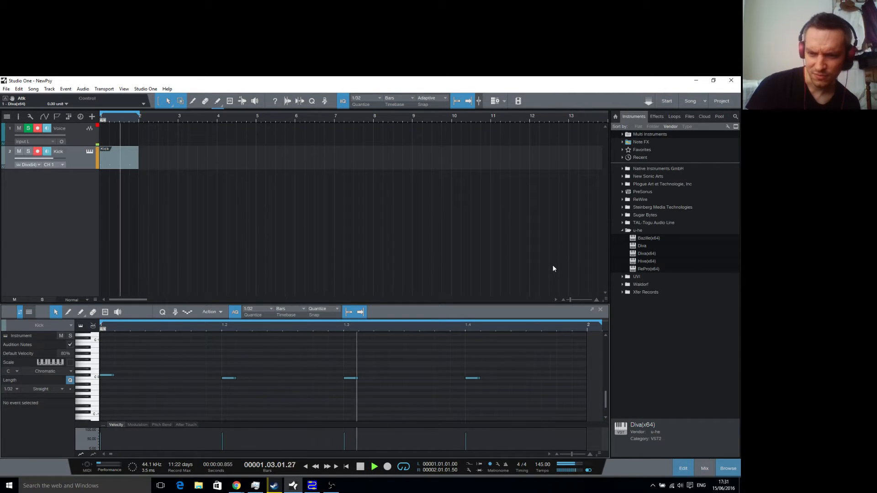
left_click_drag(601, 323, 587, 323)
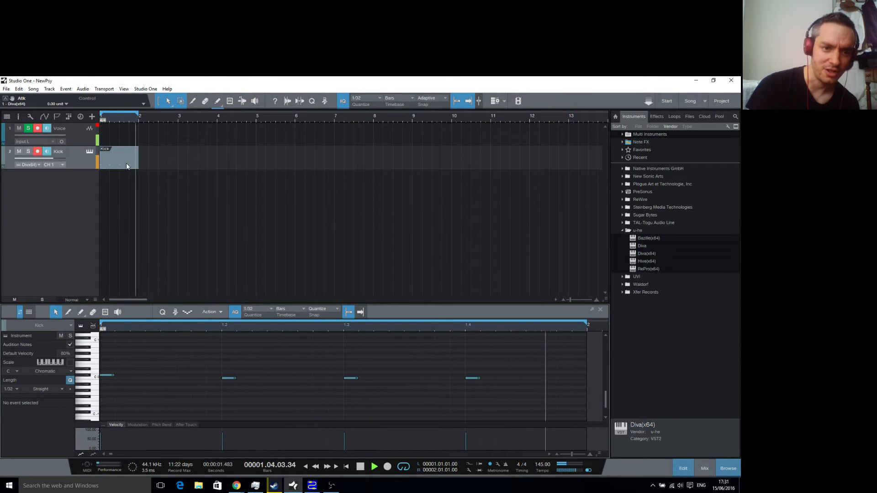
- Reopen Diva, lower the filter cutoff to 44 and set envelope 2 release to 18
left_click(89, 151)
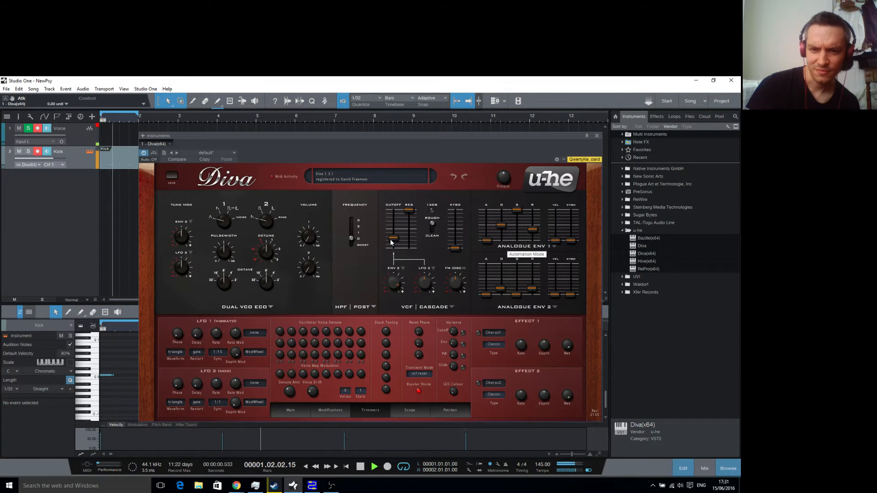
left_click_drag(393, 238, 391, 245)
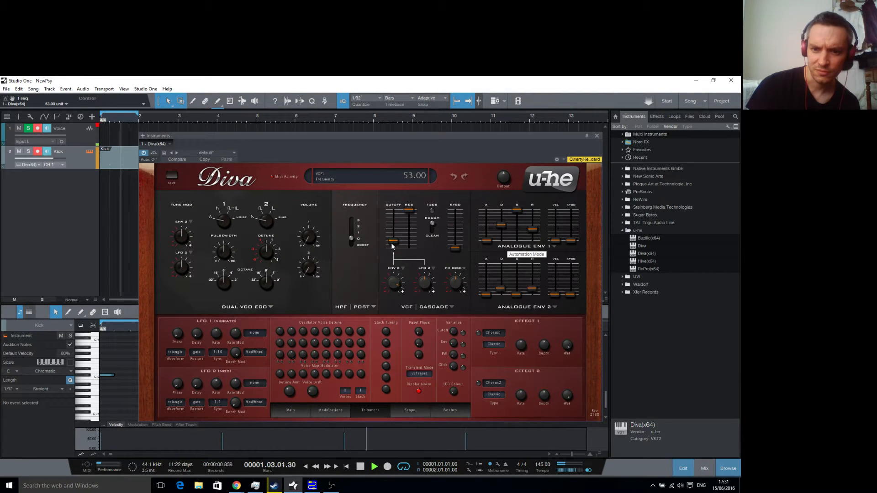
left_click_drag(402, 284, 397, 249)
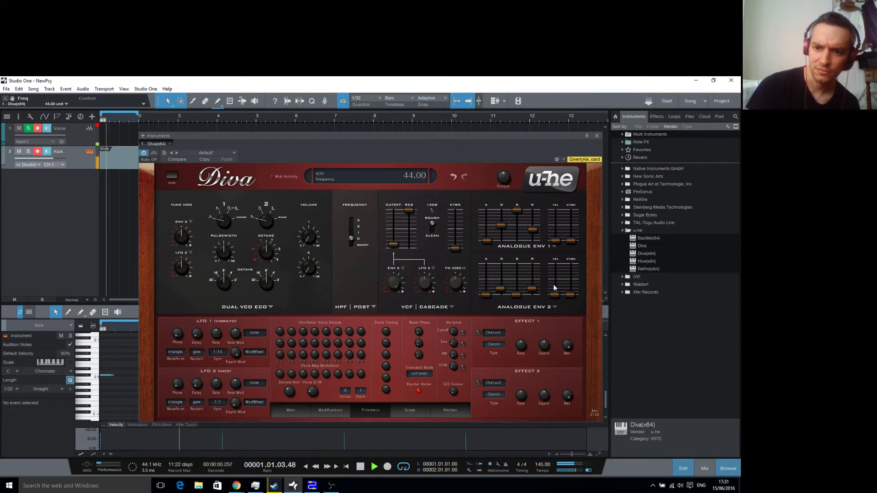
left_click(530, 293)
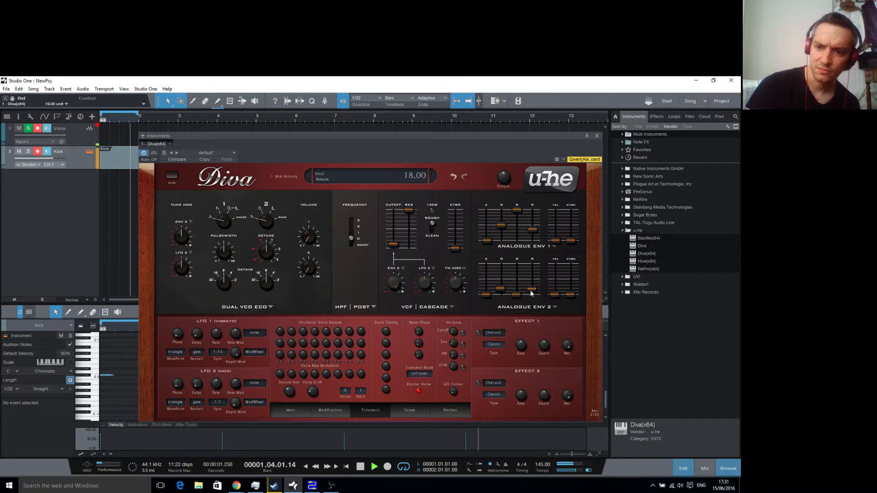
- Lower the filter cutoff to 41 and set envelope 2 decay to 21.21
left_click(501, 288)
left_click_drag(501, 290, 501, 290)
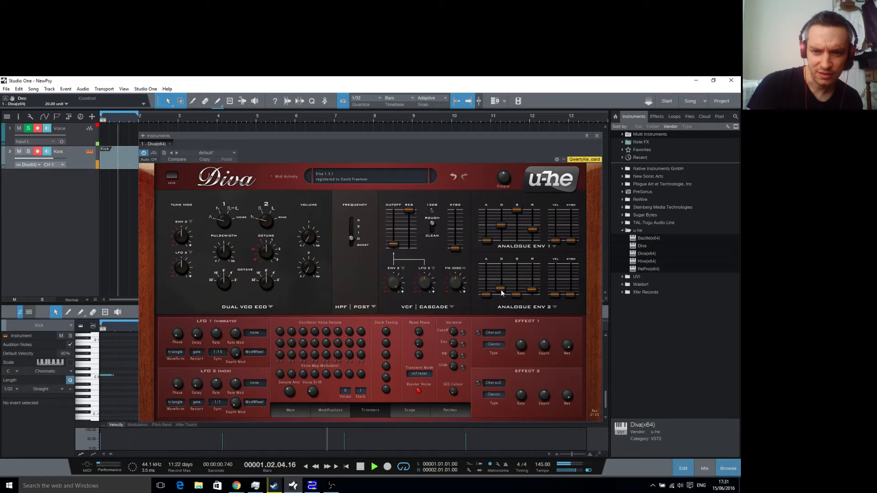
left_click(400, 245)
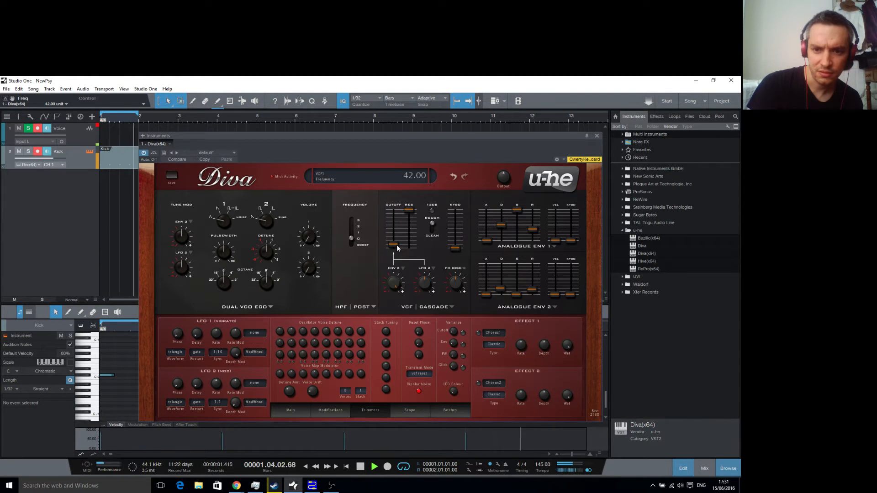
left_click_drag(398, 248, 399, 249)
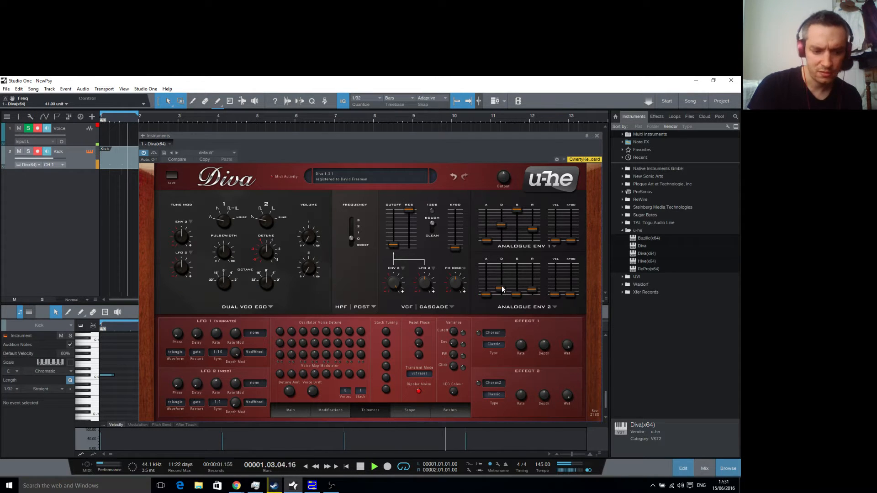
mouse_move(501, 288)
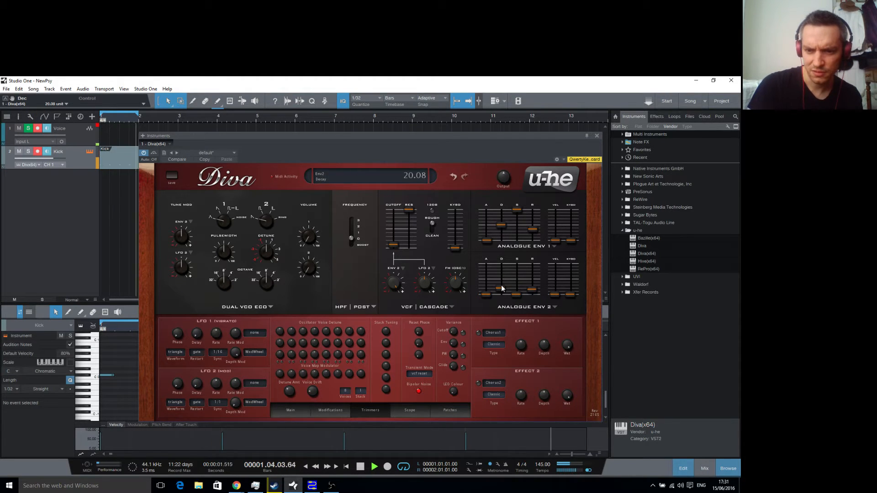
scroll(502, 284, "up", 3)
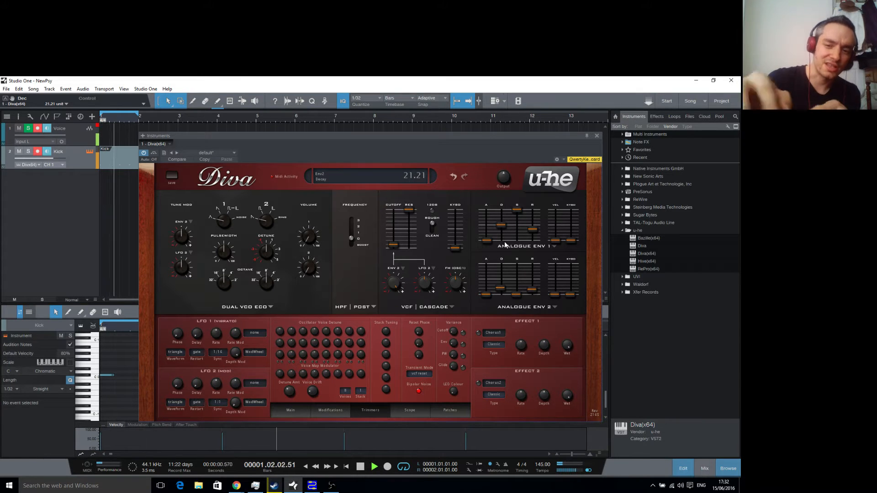
- Set both Multiply inputs in the modifications to Env2 and use Multiply as the filter cutoff's modulation source in place of Env 2
left_click(333, 410)
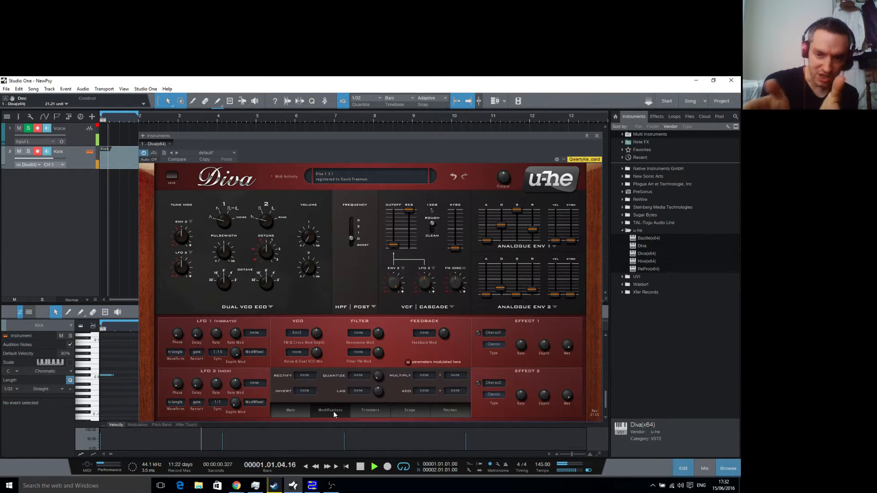
left_click(426, 377)
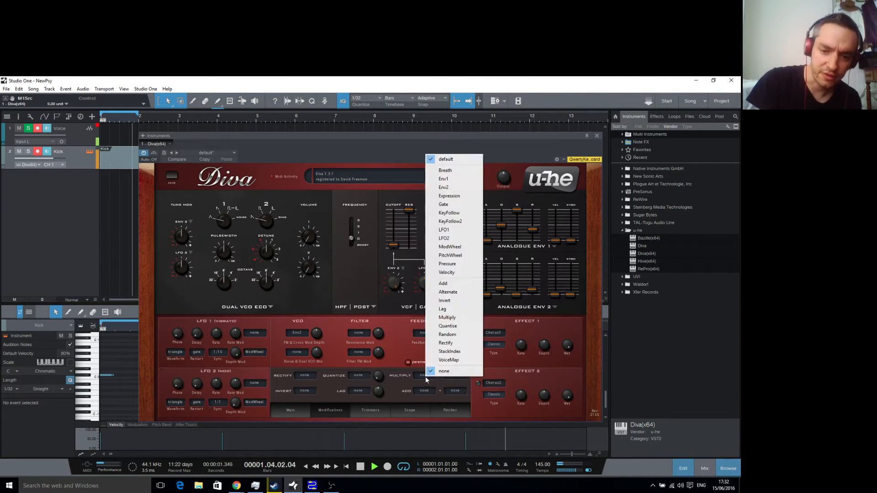
left_click(449, 187)
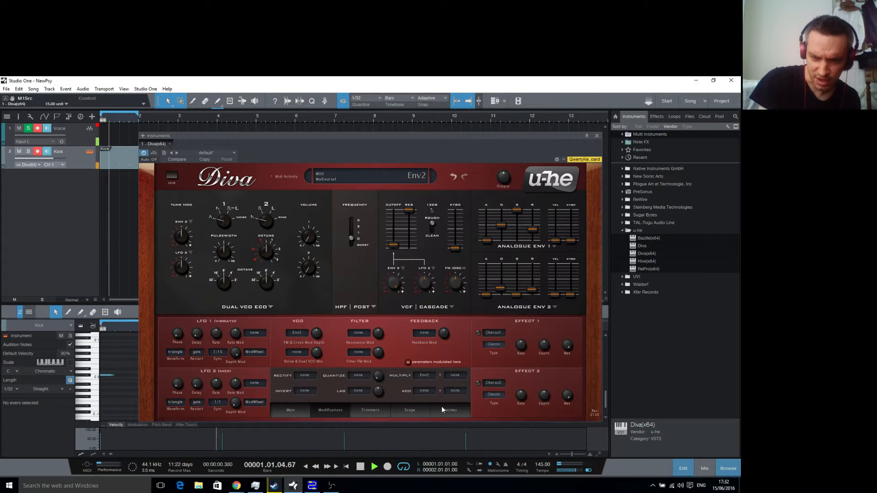
left_click(455, 375)
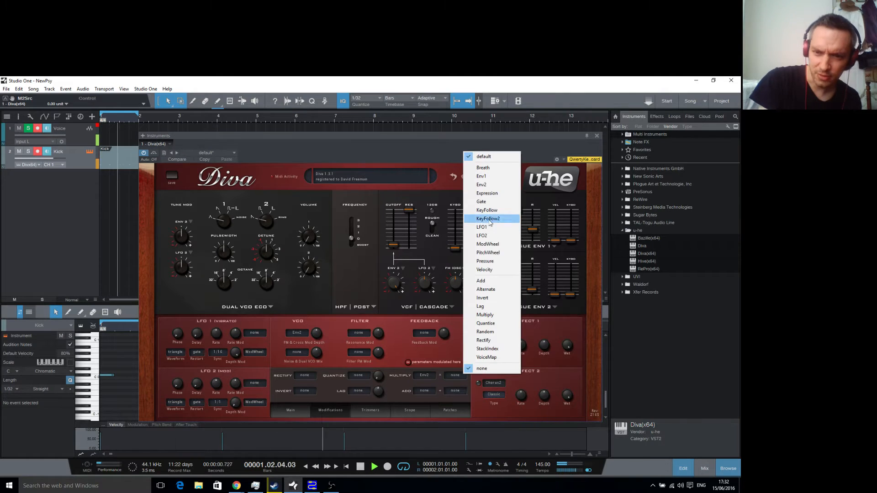
left_click(483, 185)
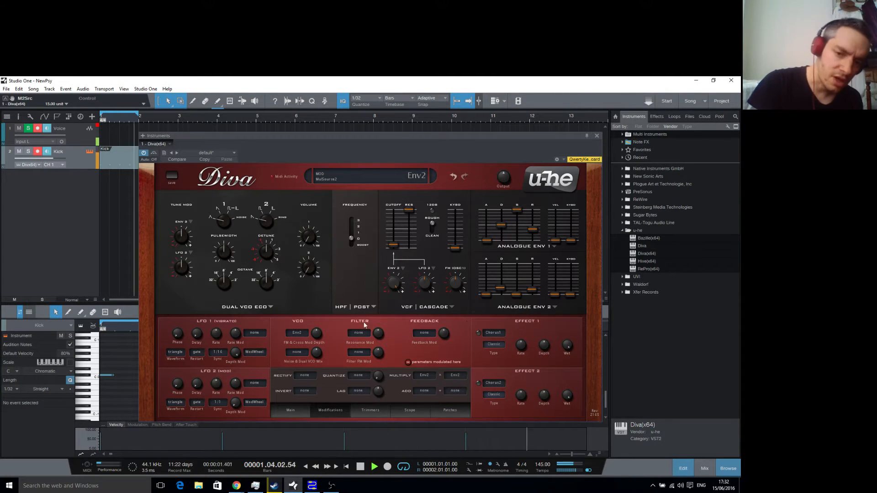
left_click(401, 268)
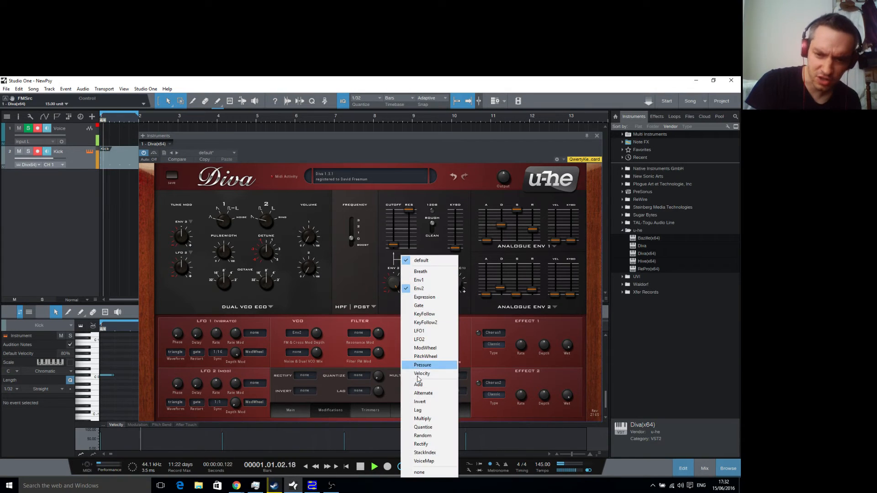
left_click(424, 418)
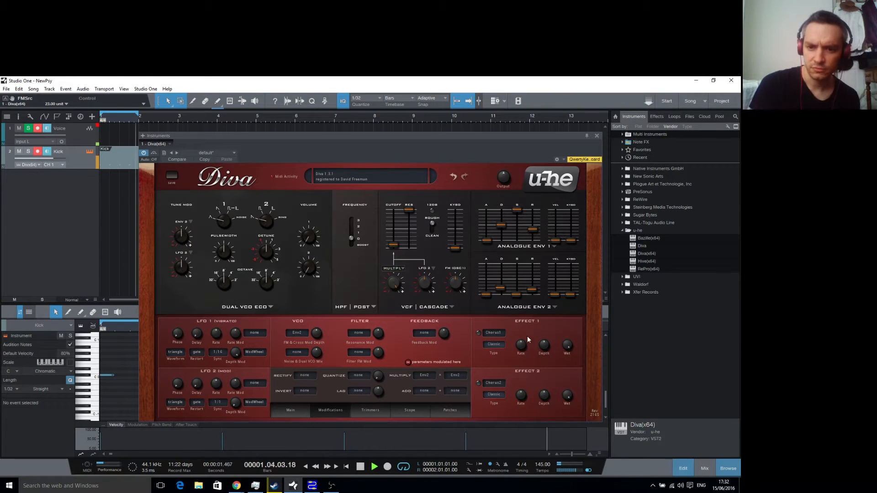
- Set envelope 2 decay to about 28 and envelope 1 release to 33.47
left_click(500, 290)
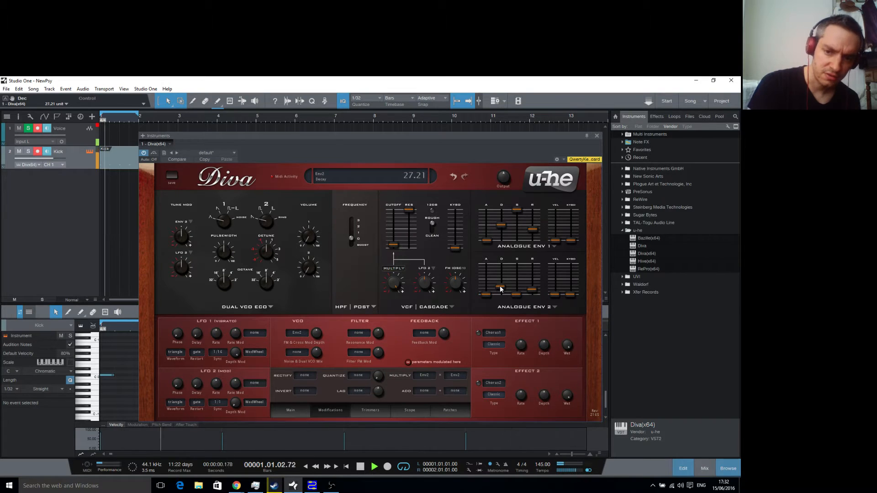
scroll(501, 289, "down", 1)
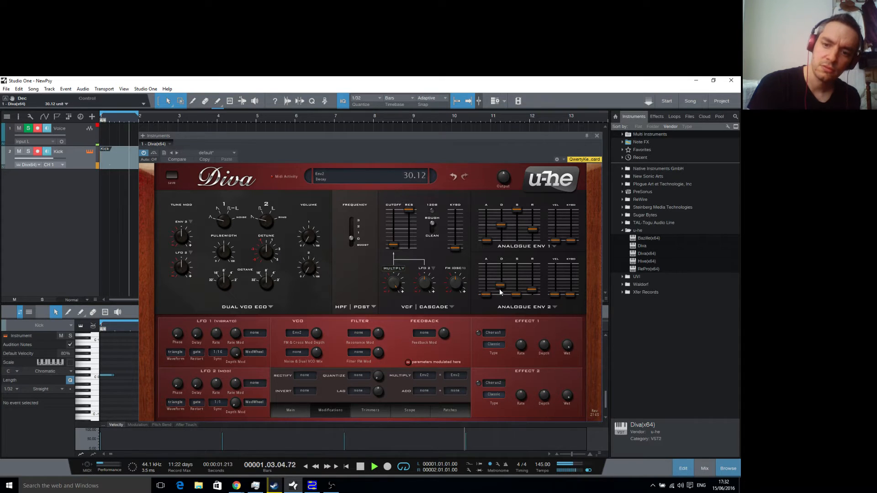
scroll(499, 294, "down", 1)
left_click(501, 287)
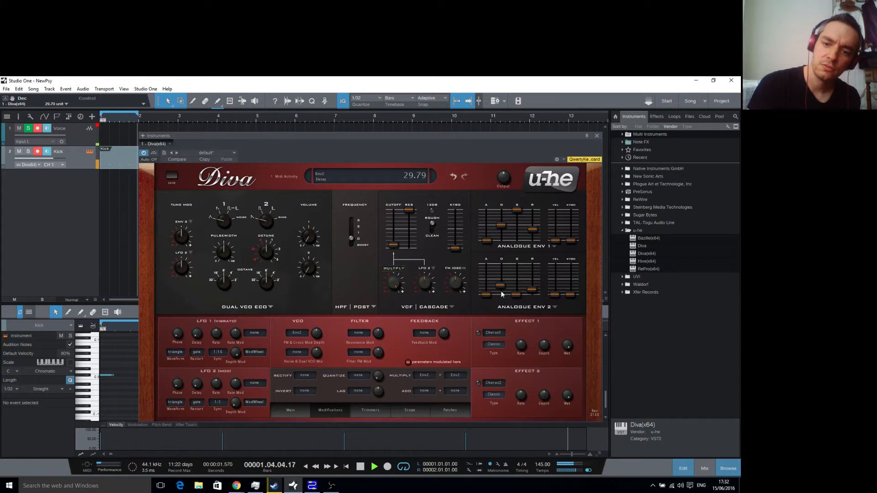
left_click_drag(500, 300, 500, 333)
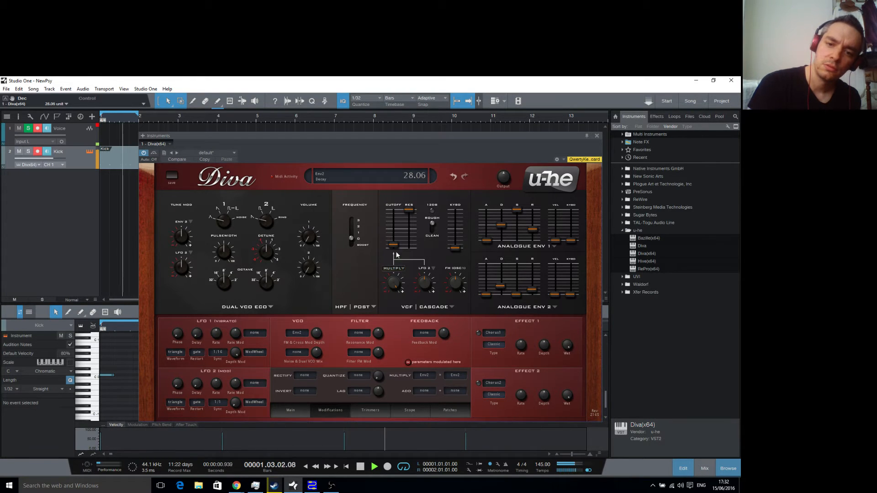
left_click(534, 230)
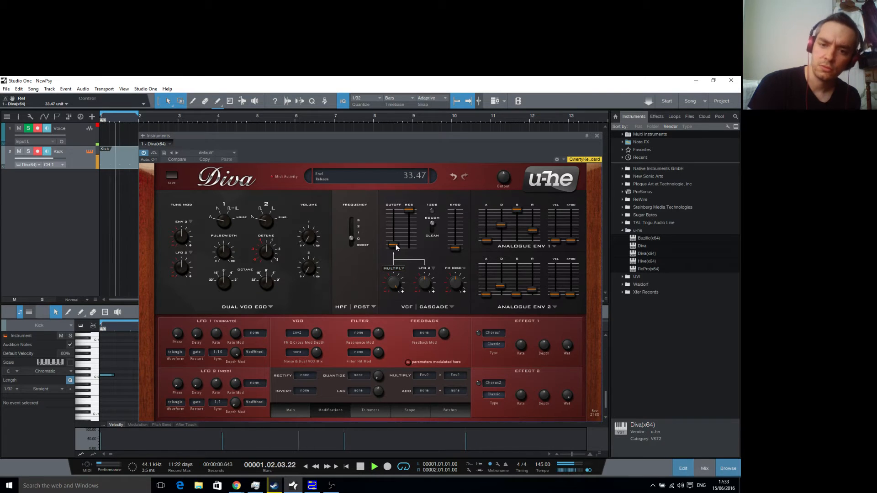
- Change the transient mode in the trimmers and set the HPF post frequency to Boost
left_click(370, 411)
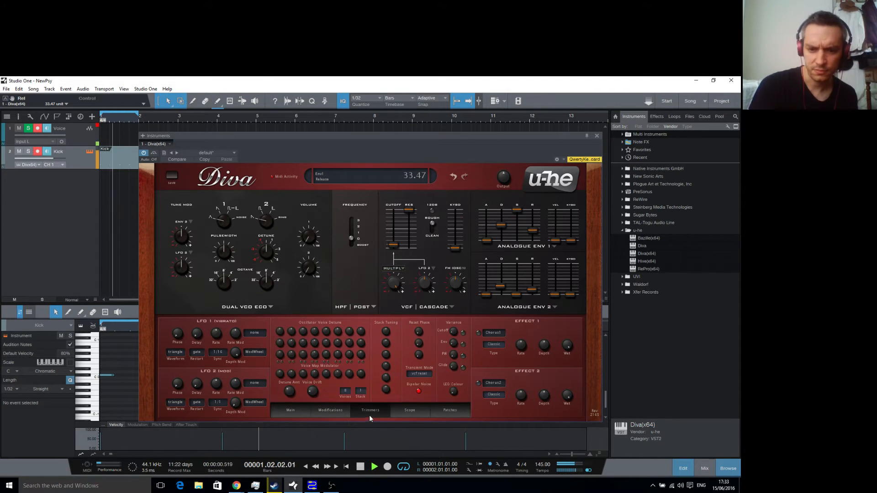
left_click(415, 373)
left_click(427, 404)
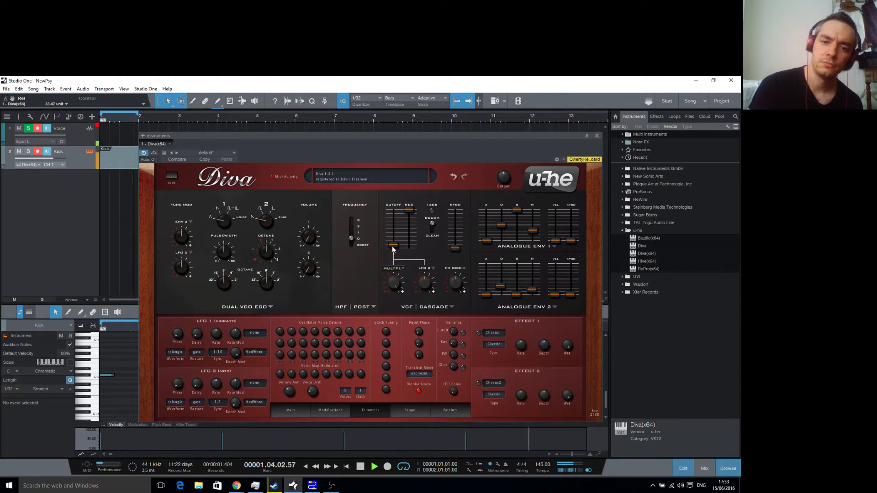
left_click_drag(351, 238, 353, 264)
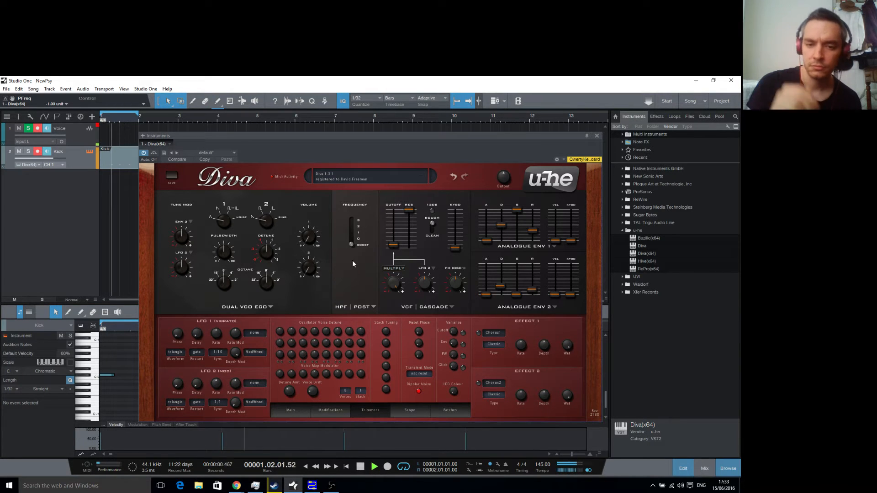
- Try the Feedback and HPF pre models, sweeping the HPF pre frequency between 150 and 30, and return to HPF post
left_click(371, 308)
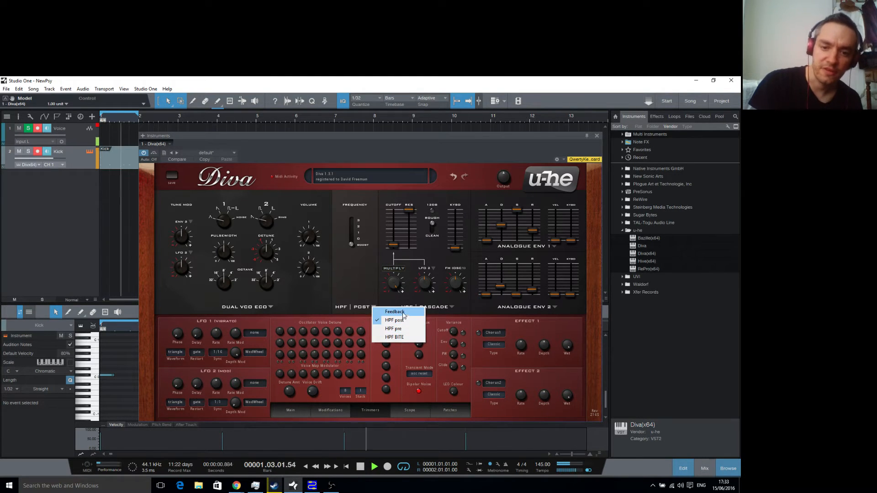
left_click(396, 312)
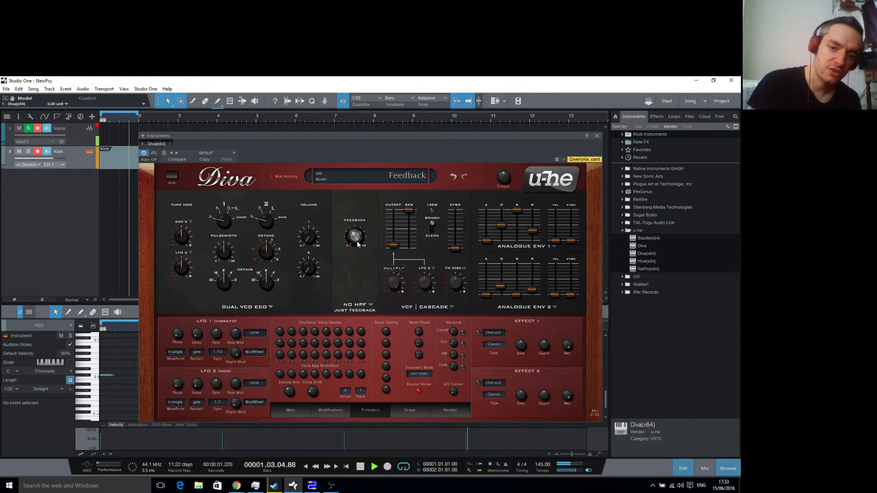
left_click_drag(358, 244, 350, 308)
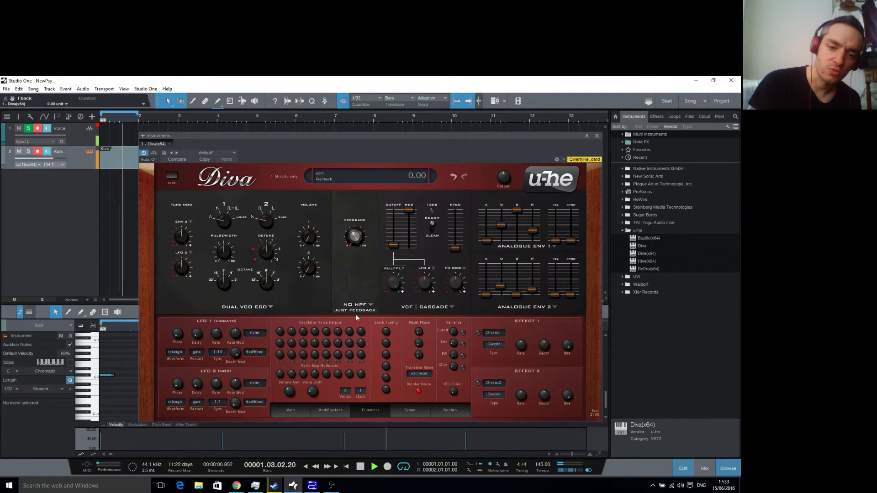
left_click(373, 303)
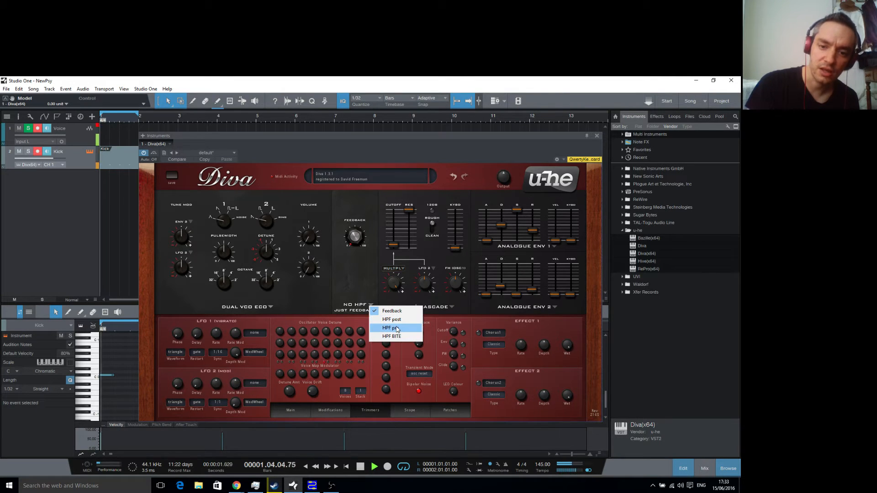
left_click(392, 328)
left_click_drag(352, 250, 359, 179)
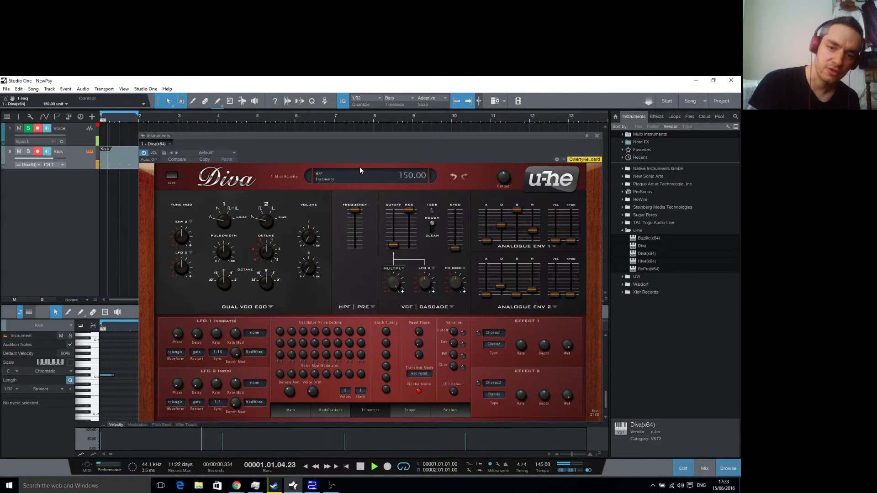
left_click_drag(355, 210, 348, 249)
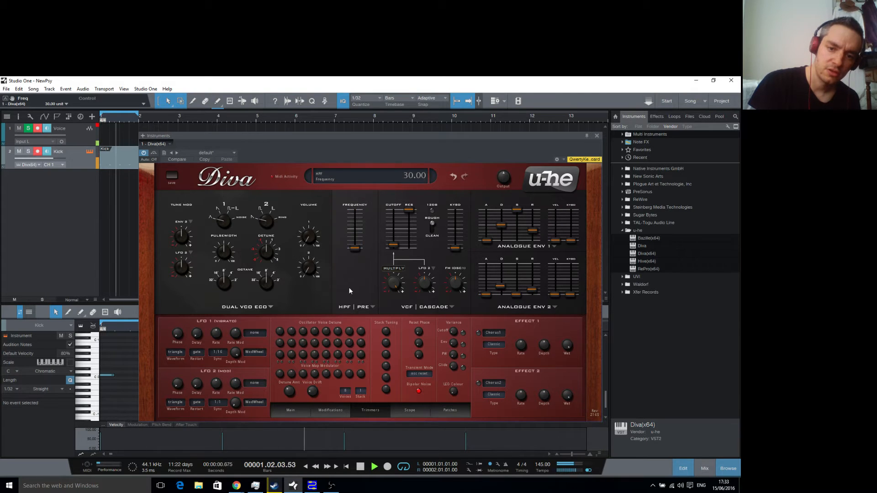
left_click(372, 307)
left_click(388, 323)
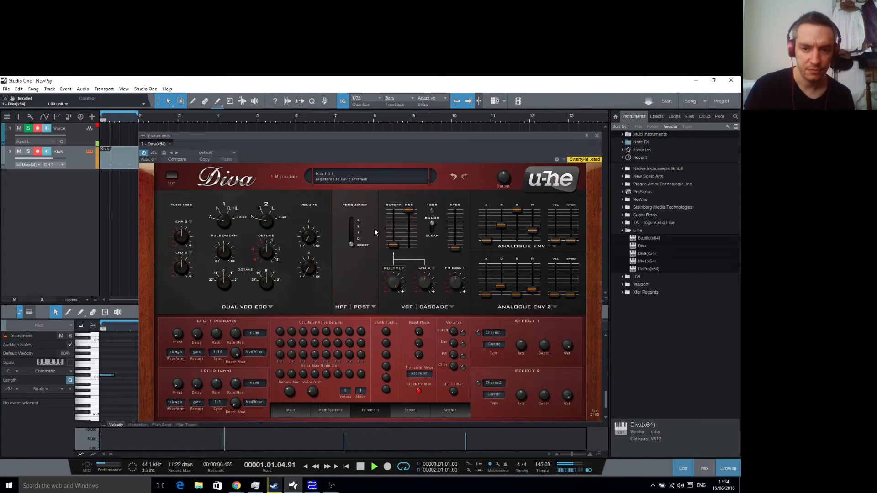
- Close Diva, show the mixer, and insert a Pro EQ on the Kick channel
left_click(596, 137)
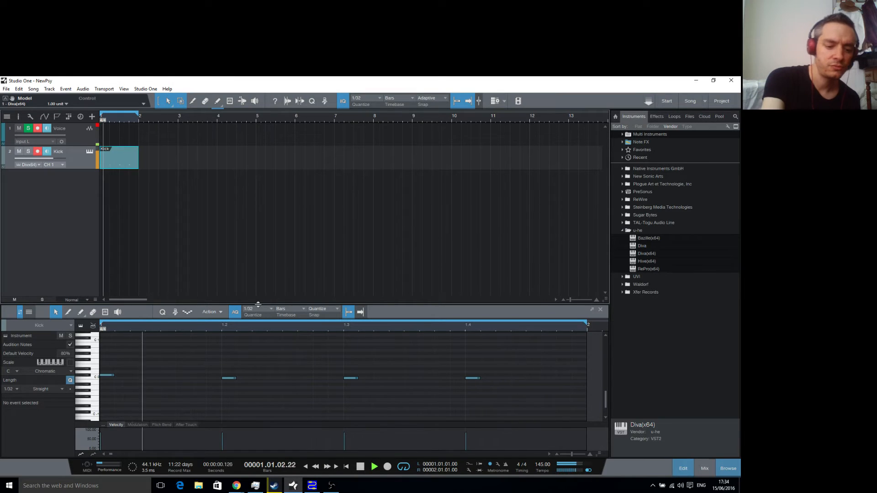
key("F3")
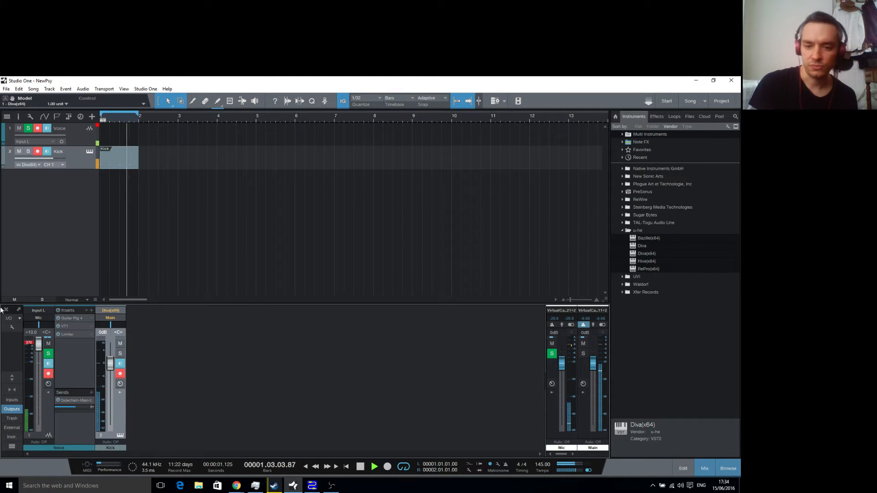
left_click(120, 392)
left_click(163, 310)
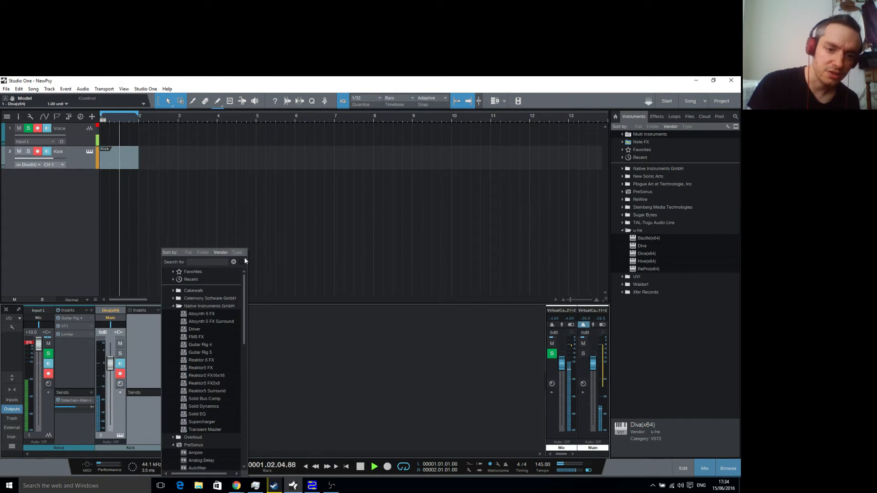
left_click_drag(245, 305, 251, 445)
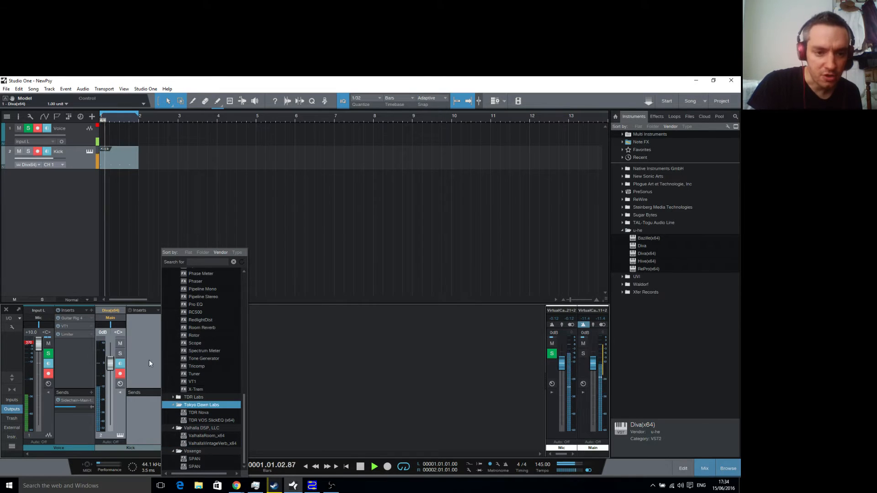
left_click(195, 304)
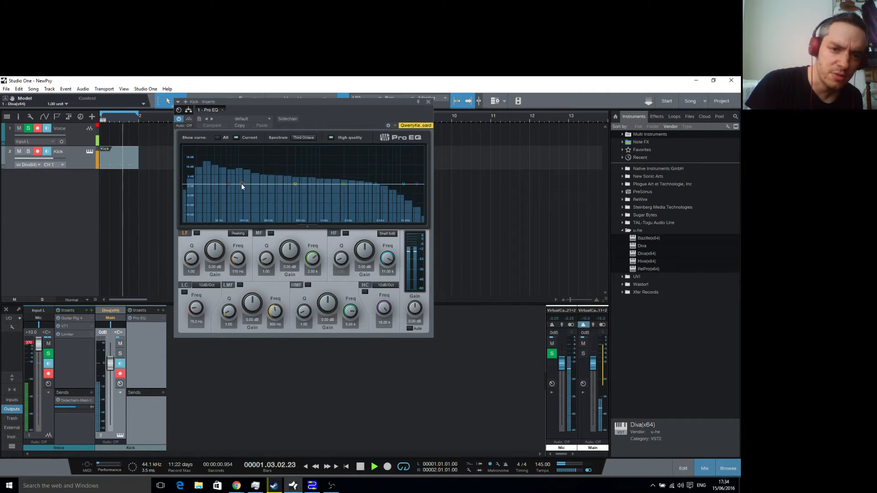
- Cut the Pro EQ's LF band by about 6 dB at 118 Hz and enable a 48 dB/Oct low cut at 28.5 Hz
left_click_drag(241, 183, 245, 198)
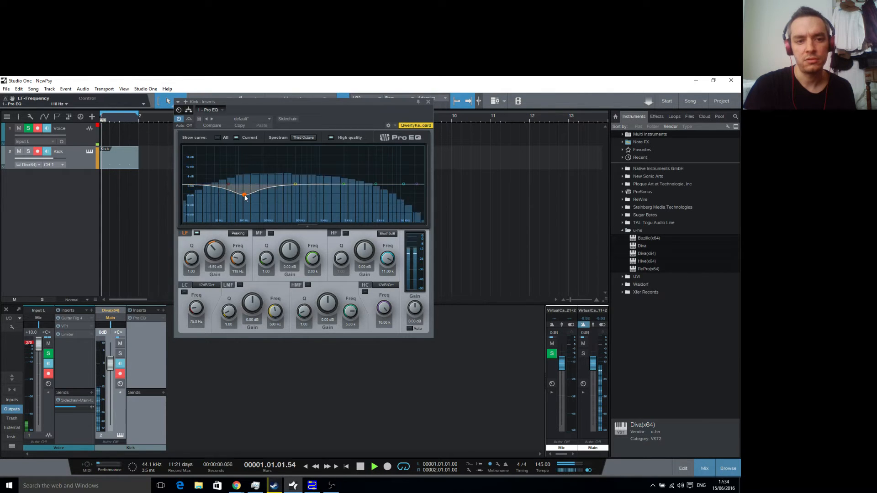
left_click(205, 286)
left_click(221, 322)
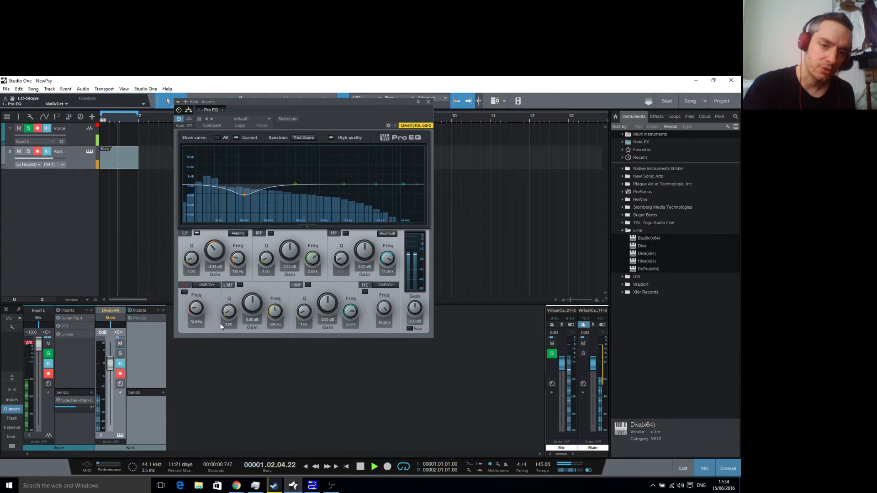
left_click(184, 292)
mouse_move(196, 308)
left_mouse_down()
mouse_move(196, 343)
mouse_move(194, 314)
mouse_move(197, 322)
left_mouse_up()
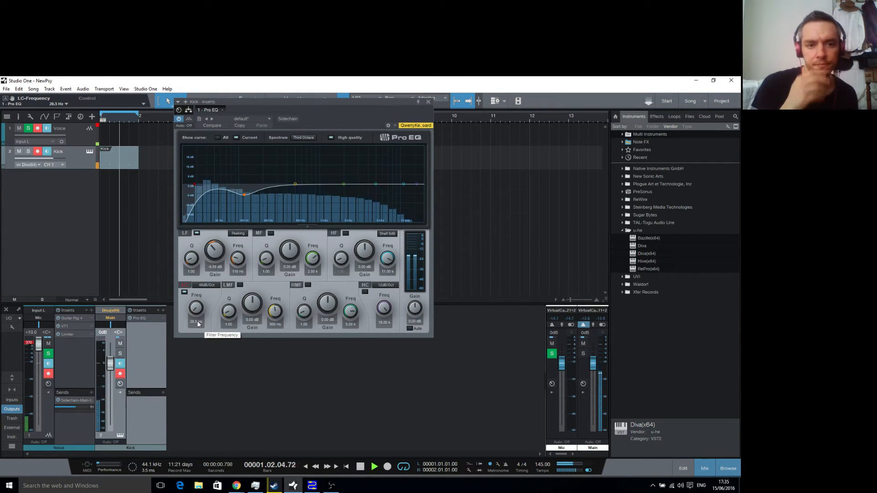
- Set Diva's Env 1 release to 32.05, close Diva and Pro EQ, and stop playback
left_click(89, 152)
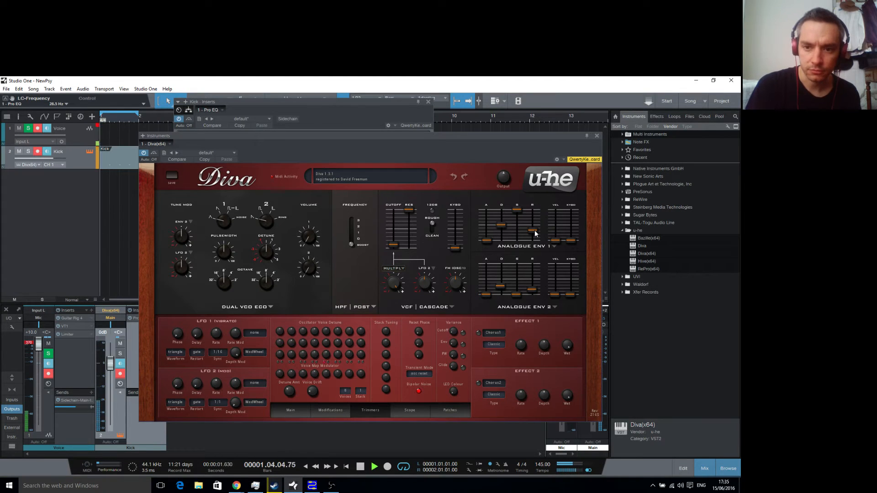
left_click_drag(535, 231, 520, 327)
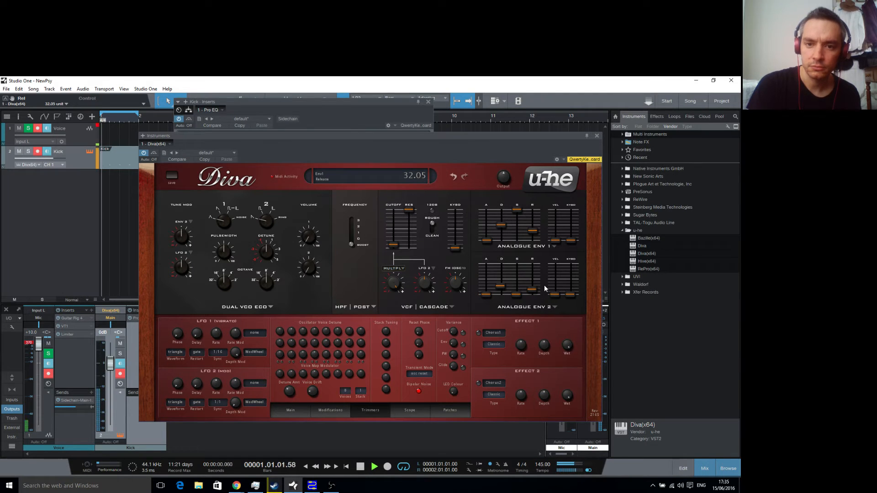
left_click(596, 135)
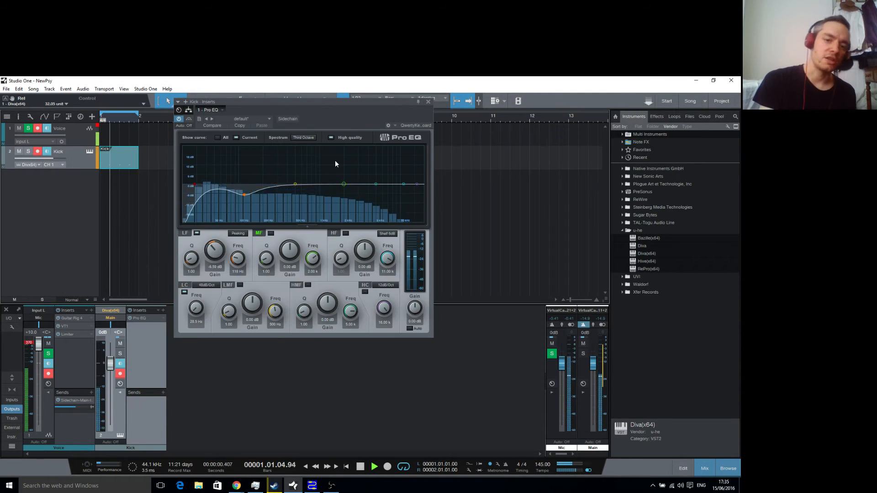
left_click(428, 102)
key("space")
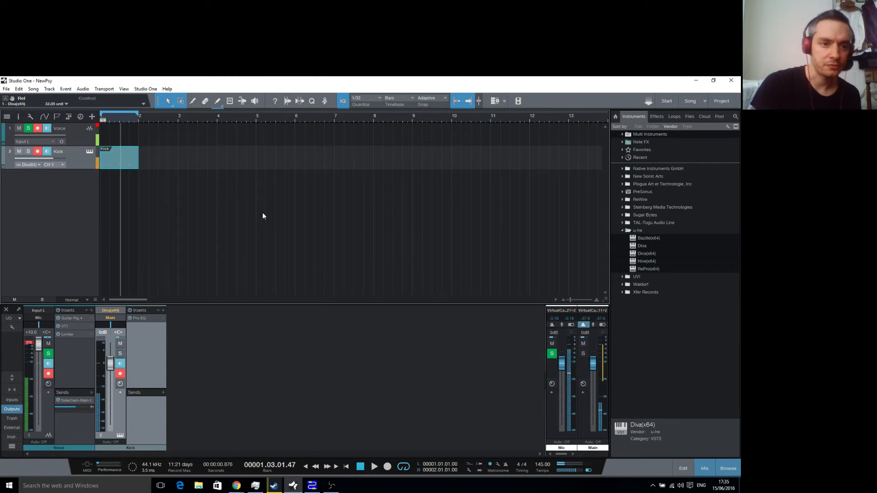
- Transform the Kick track to audio with rendered inserts, preserved instrument state, instrument removal and Auto Tail enabled
right_click(76, 159)
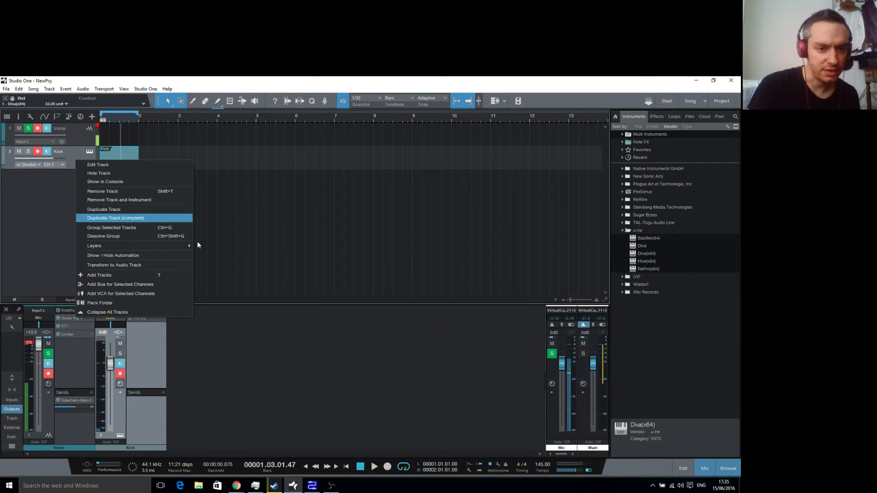
left_click(145, 267)
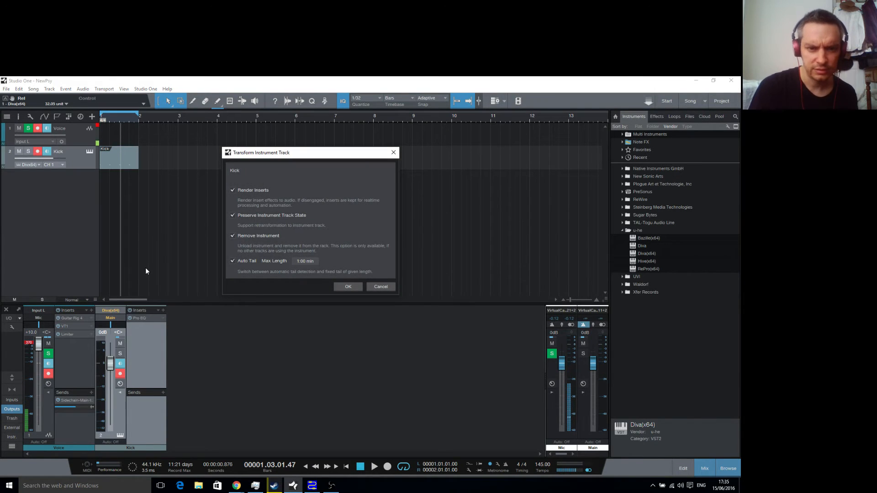
left_click(350, 286)
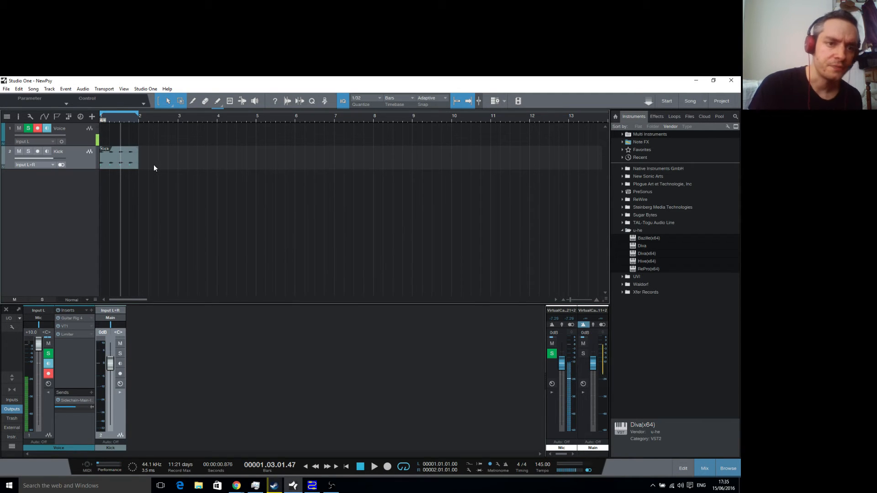
- Enlarge the Kick track, trim its audio event to the third hit, and place that one-beat event at the start of bar 1
left_click_drag(117, 118, 244, 138)
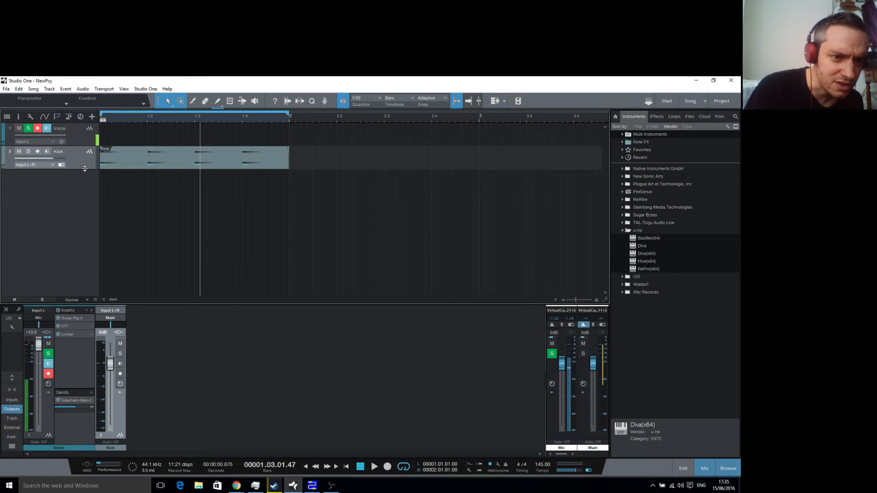
left_click_drag(84, 169, 81, 269)
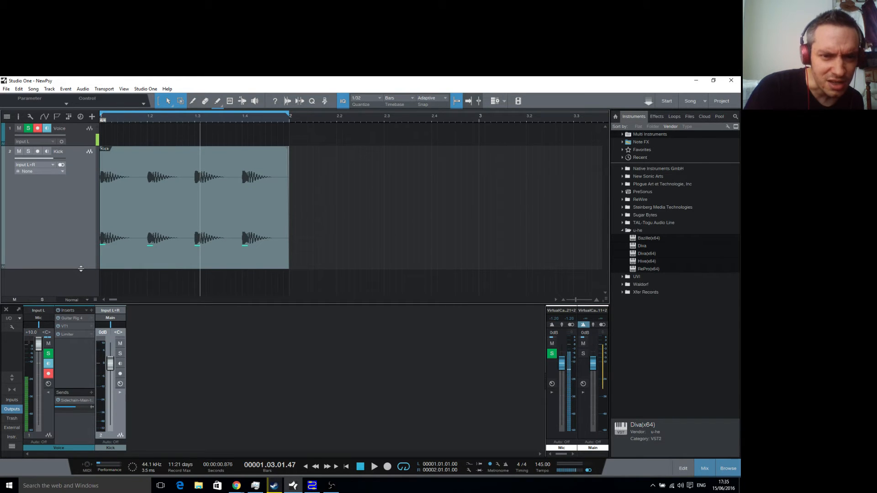
left_click_drag(153, 119, 172, 139)
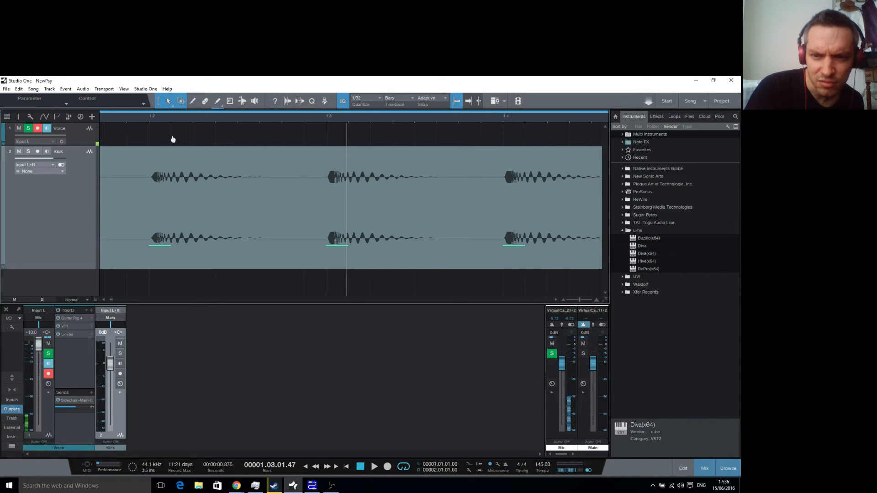
left_click_drag(173, 139, 185, 123)
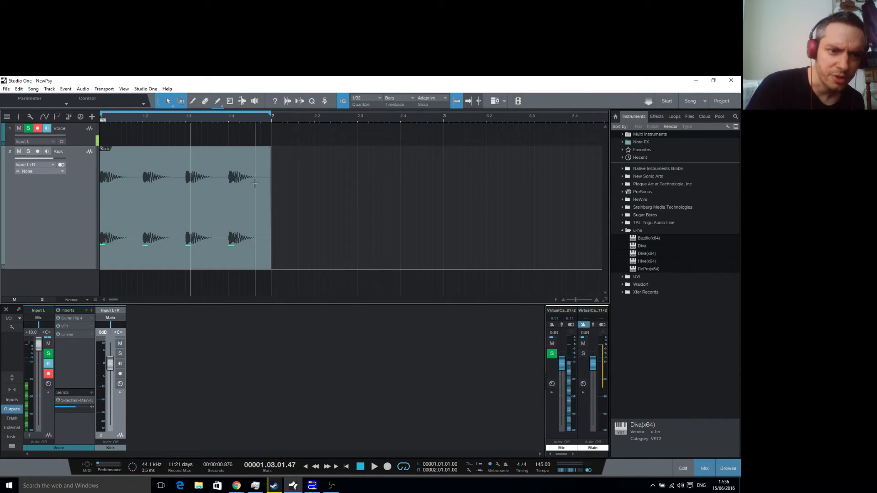
left_click_drag(98, 198, 142, 199)
left_click_drag(270, 208, 187, 212)
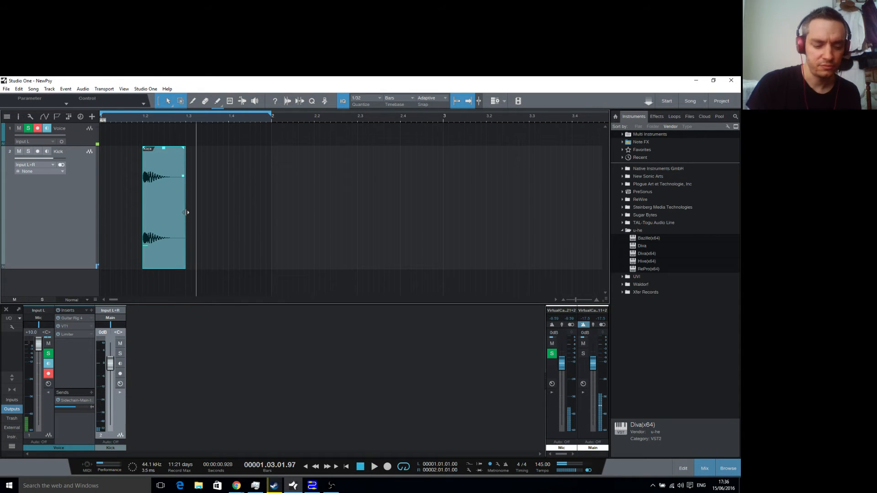
key("ctrl+z")
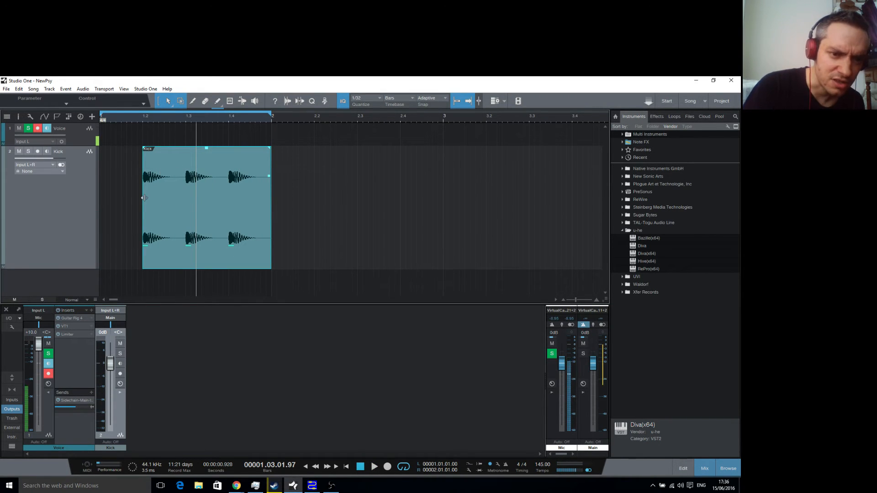
left_click_drag(142, 197, 185, 200)
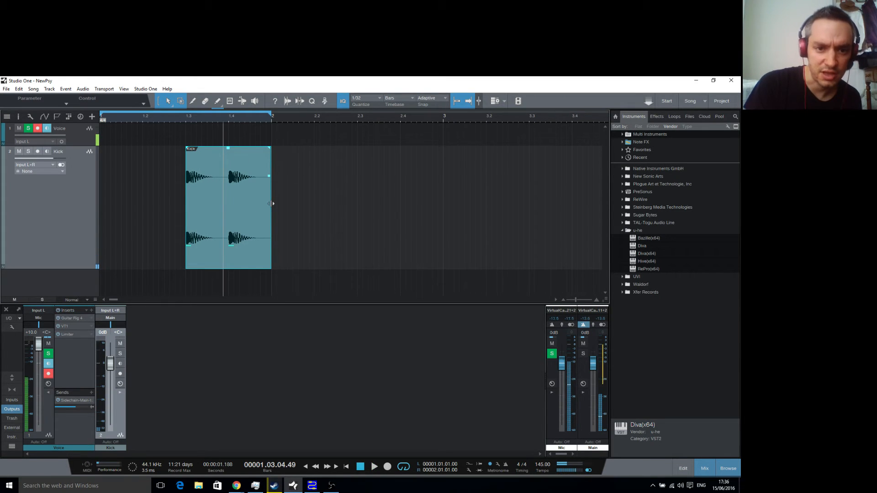
left_click_drag(270, 215, 143, 215)
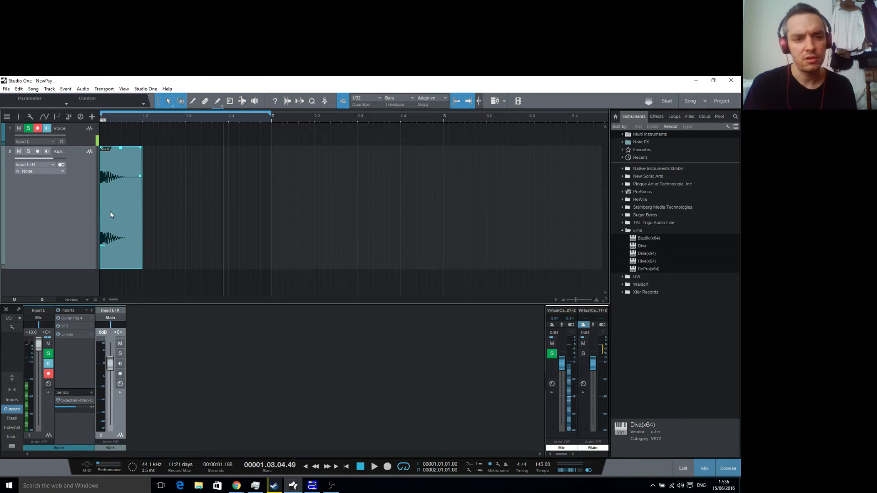
- Duplicate the one-beat kick event three times to fill the bar and merge the four events
key("d")
key("d")
key("d")
left_click_drag(344, 229, 75, 228)
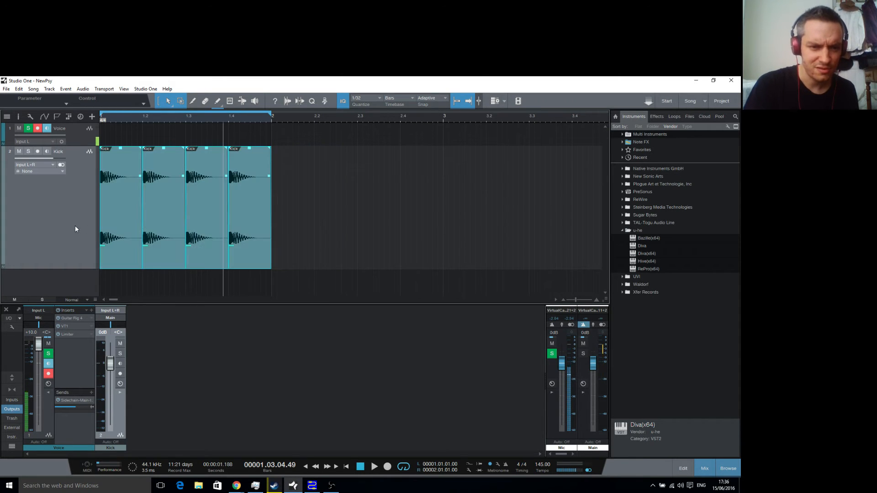
right_click(125, 215)
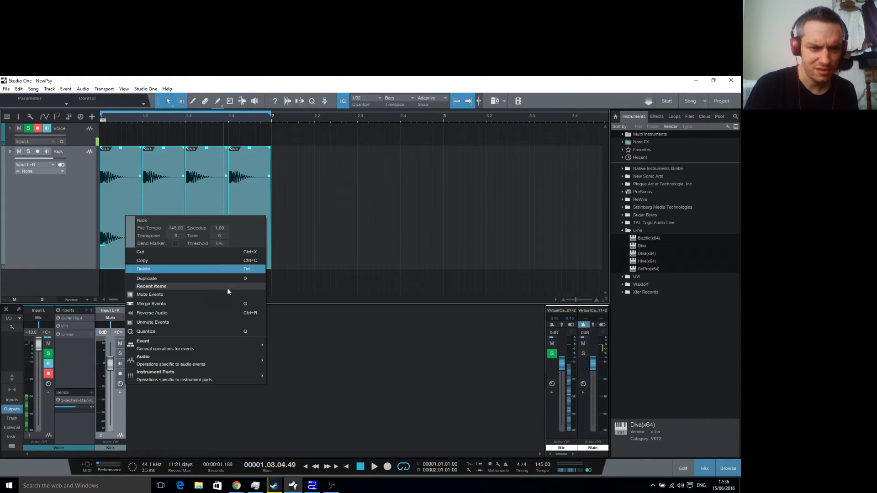
left_click(210, 303)
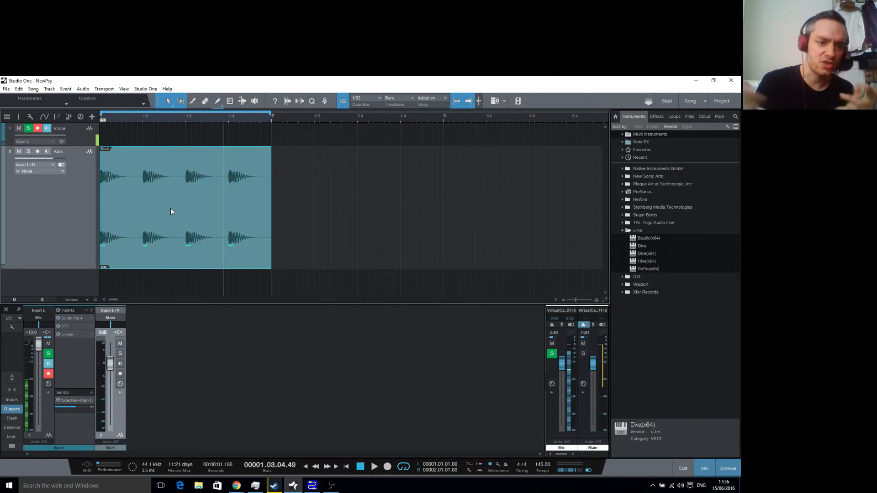
- Play back the merged kick bar and reduce the Kick track's height
key("space")
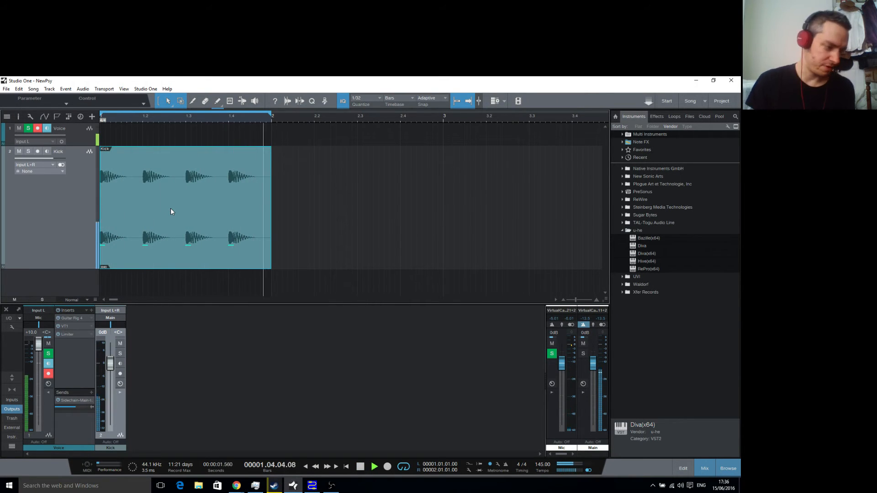
key("space")
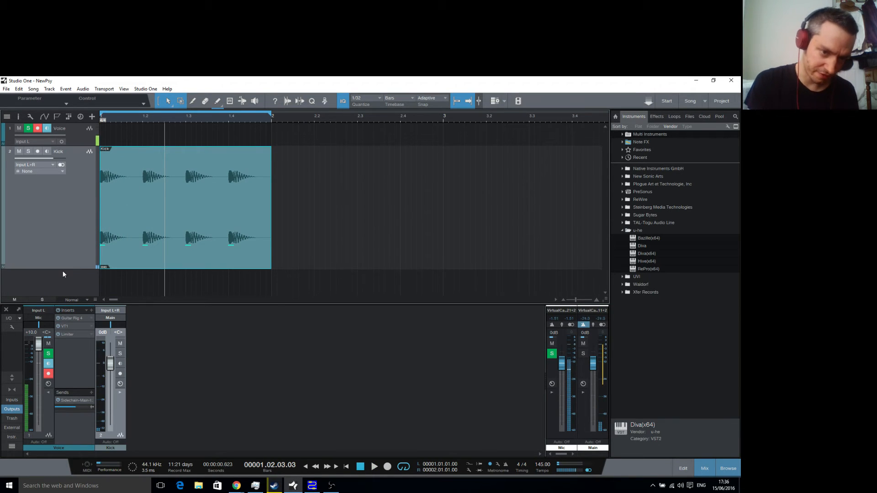
left_click_drag(59, 269, 57, 192)
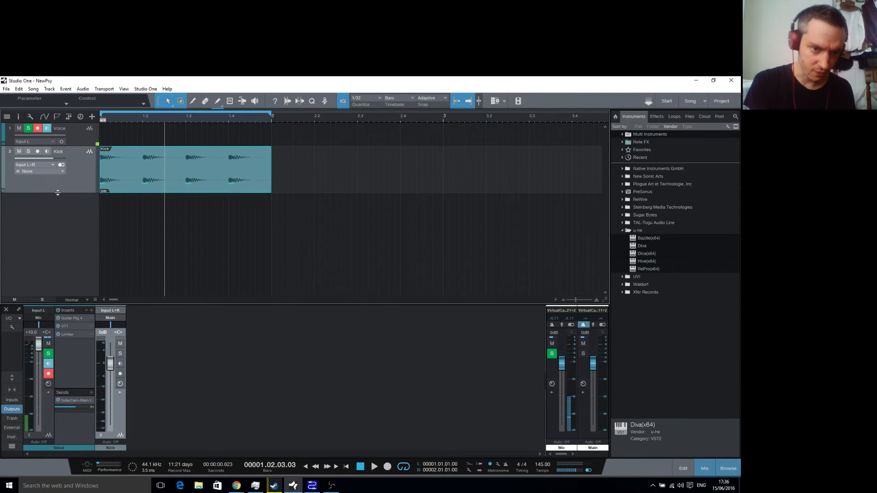
- Add a new Diva(x64) instrument track, enable Multicore in Diva, and close the plug-in window
left_click_drag(653, 254, 414, 285)
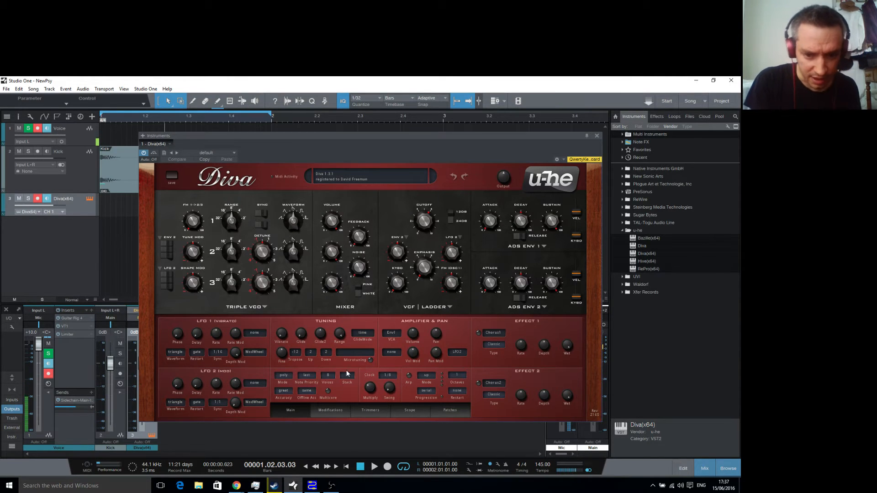
left_click(329, 391)
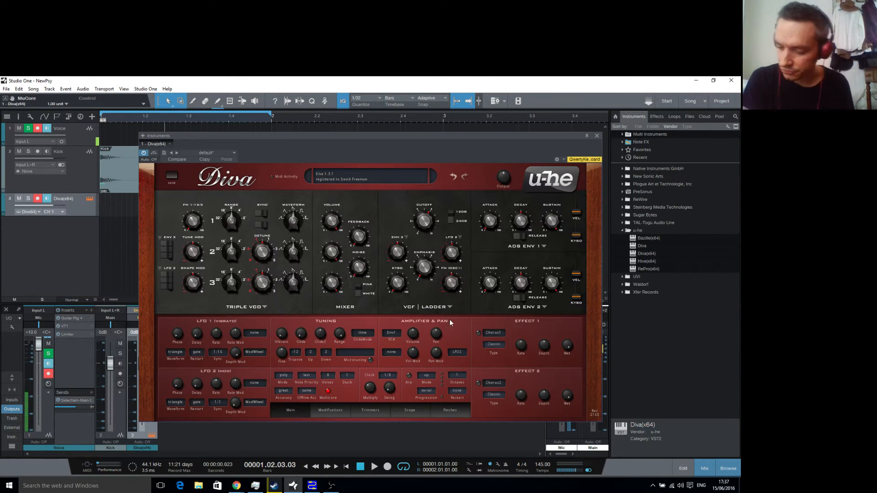
left_click(596, 136)
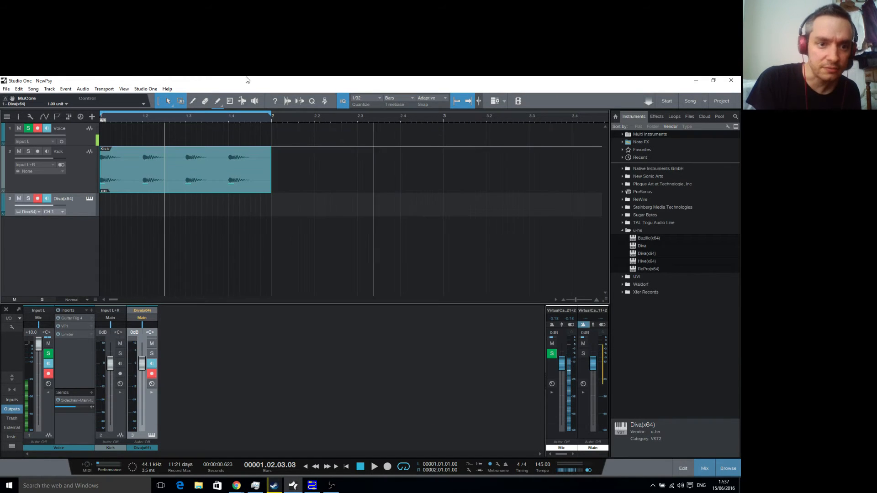
- Draw an empty one-bar part on the Diva(x64) track at bar 1 and mute the Kick track
left_click(216, 102)
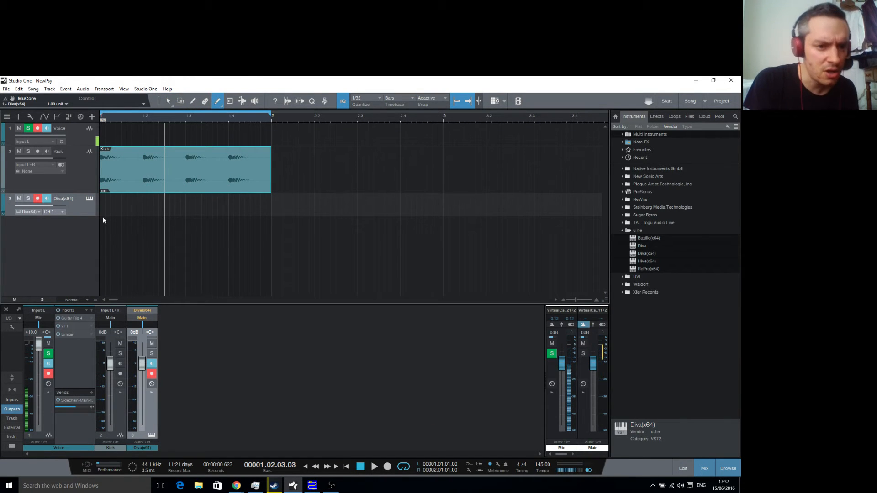
mouse_move(102, 205)
left_mouse_down()
mouse_move(201, 207)
mouse_move(270, 222)
left_mouse_up()
left_click(19, 152)
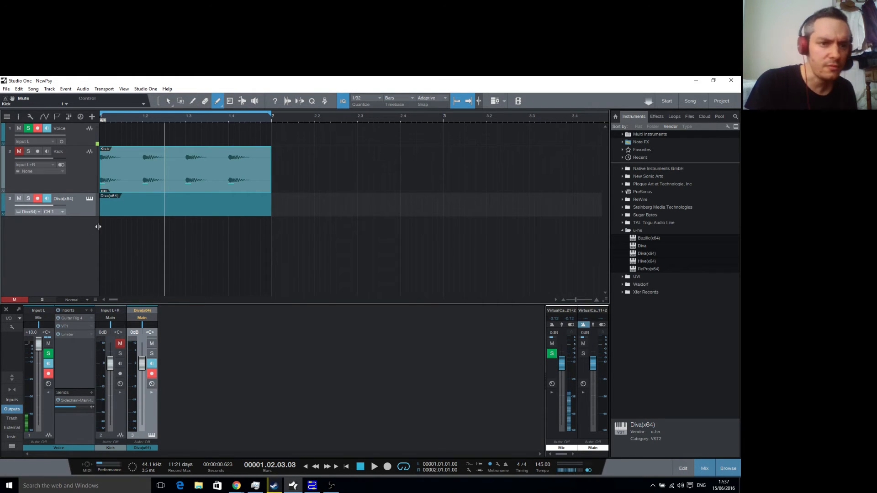
- Open the new Diva(x64) part in the note editor and show the low octaves
left_click(168, 101)
left_click(138, 218)
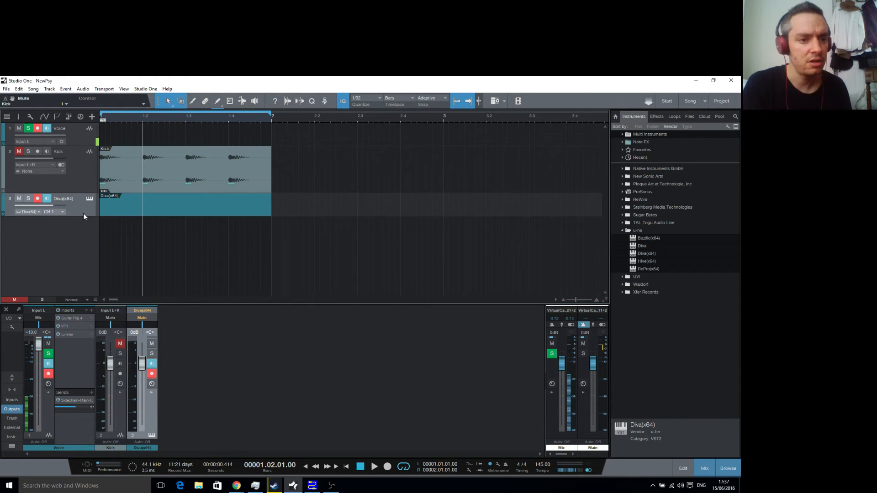
double_click(143, 213)
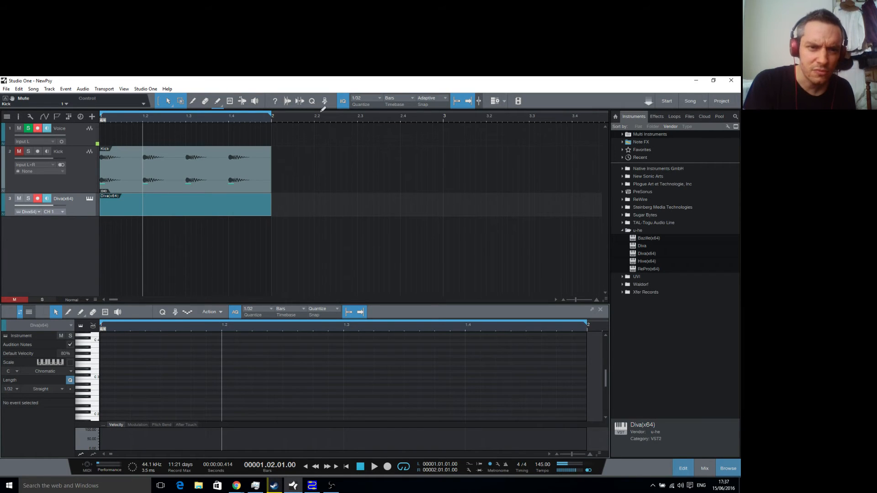
left_click(219, 101)
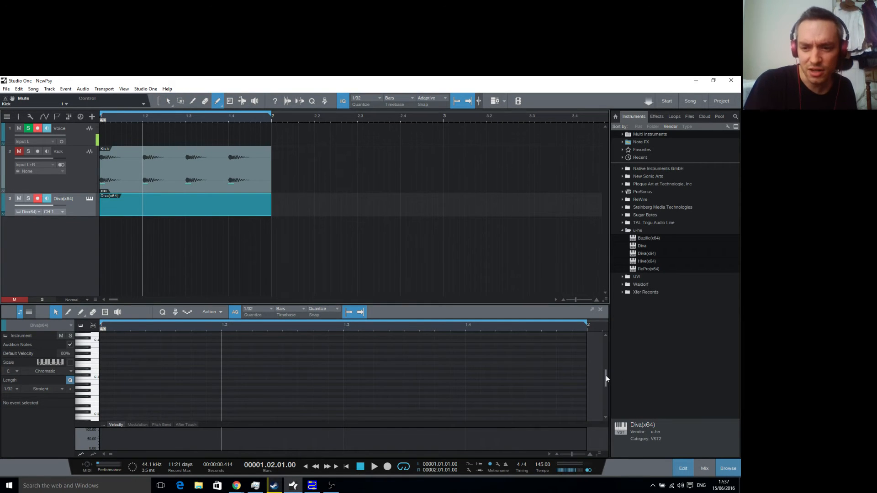
left_click_drag(605, 374, 607, 383)
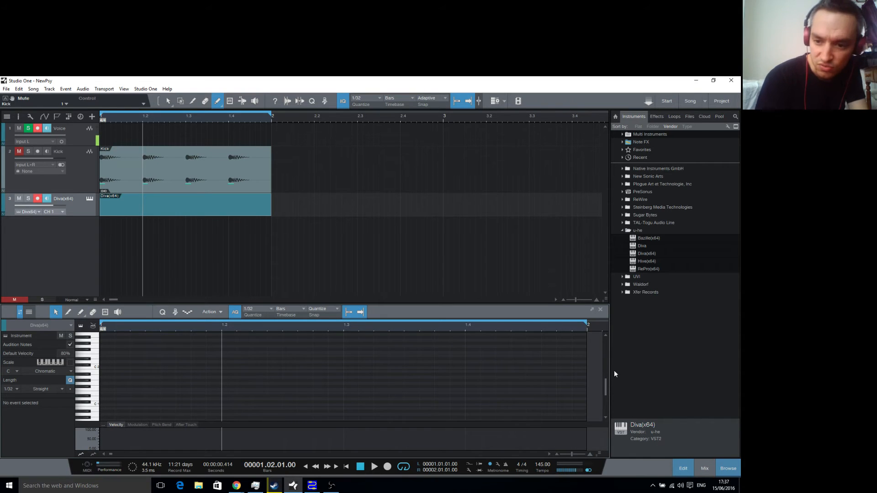
left_click_drag(607, 379, 607, 387)
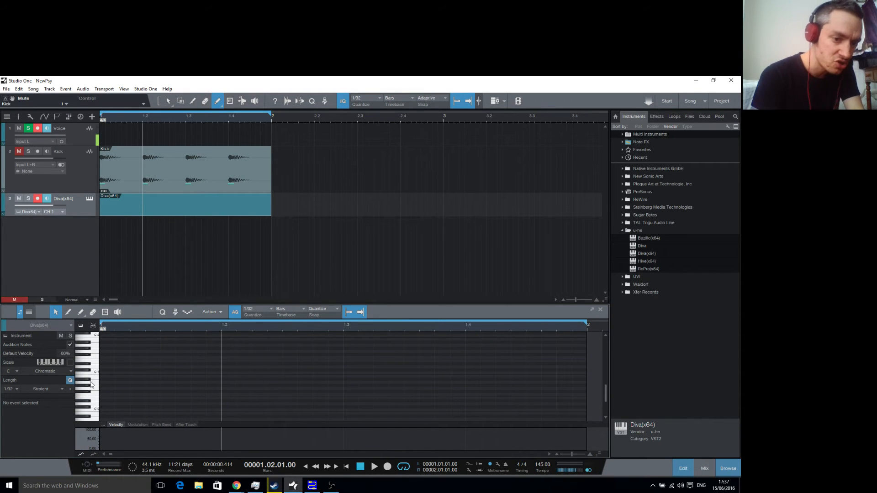
- Audition several low-octave pitches in the note editor to choose one for the bass
left_click(92, 401)
left_click(92, 401)
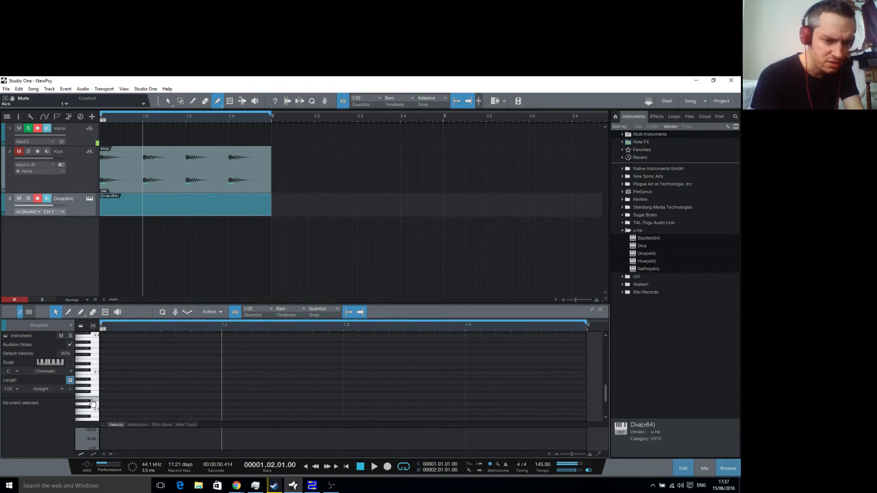
left_click_drag(92, 400, 95, 379)
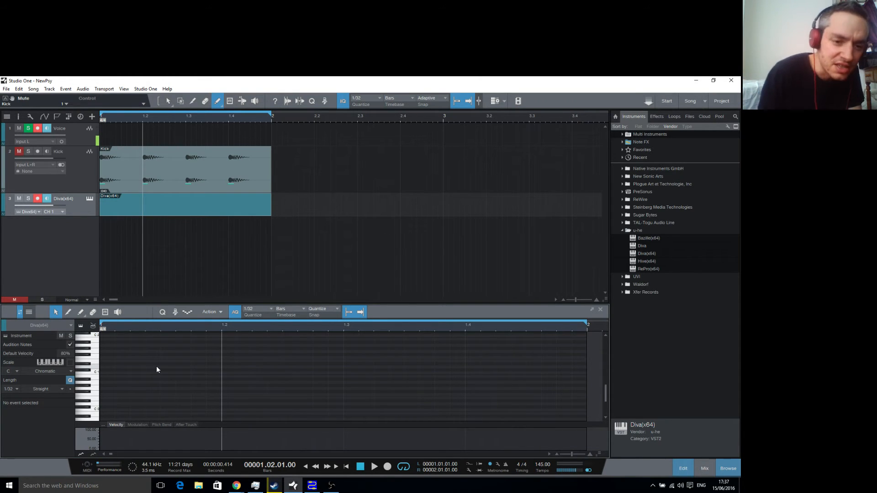
- Paint E1 bass notes in every beat of the bar: a 1/32 note on the second sixteenth and a 1/16 note on the third
left_click(80, 312)
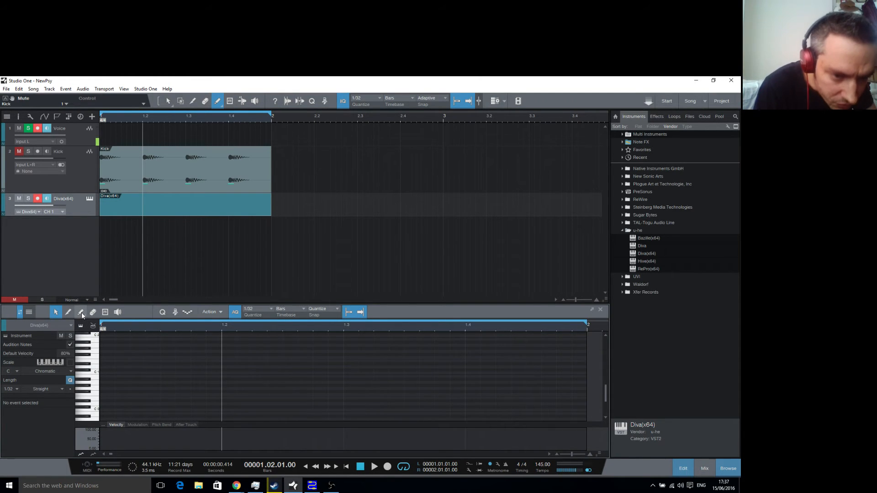
left_click(95, 367)
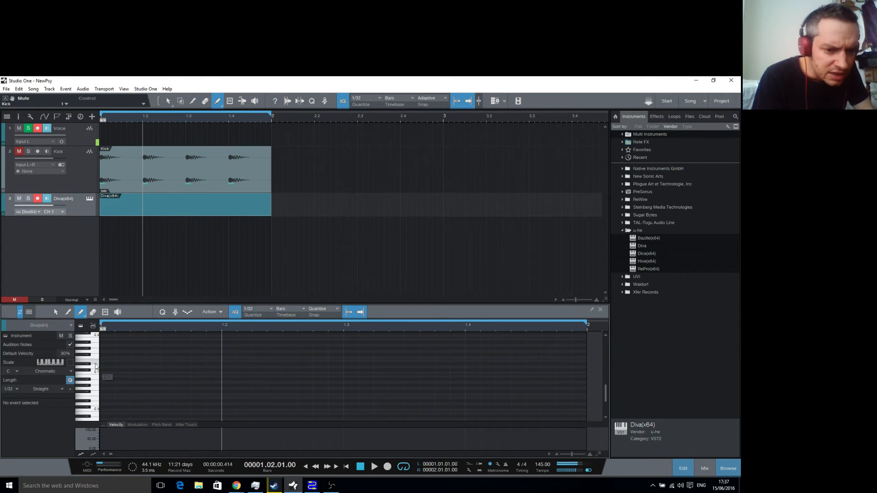
left_click(139, 360)
left_click_drag(161, 361, 191, 360)
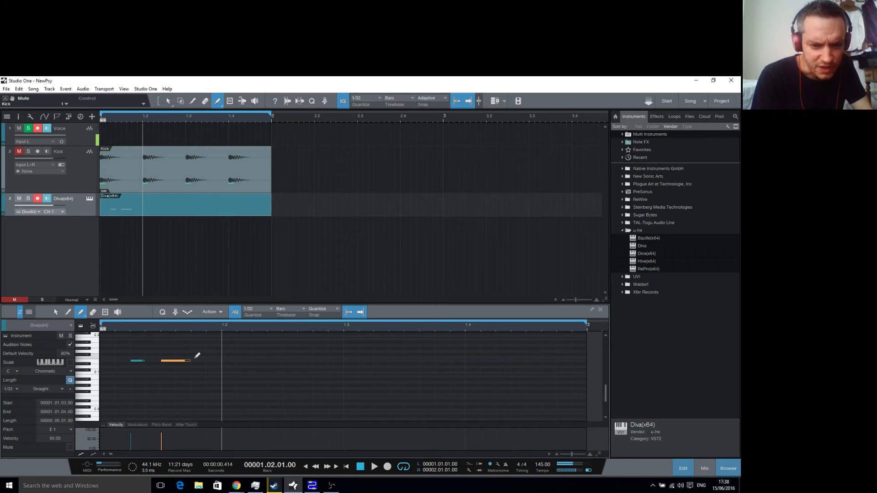
left_click(256, 360)
left_click_drag(284, 360, 312, 360)
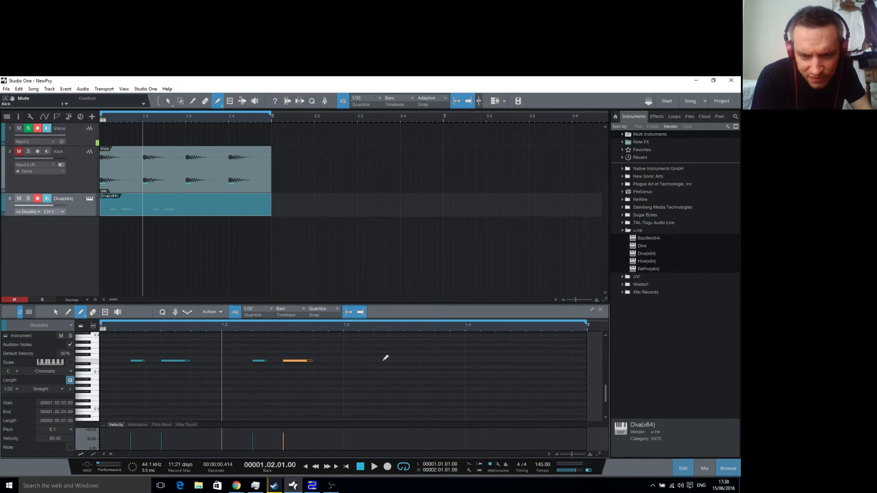
left_click(375, 361)
left_click_drag(405, 361, 433, 361)
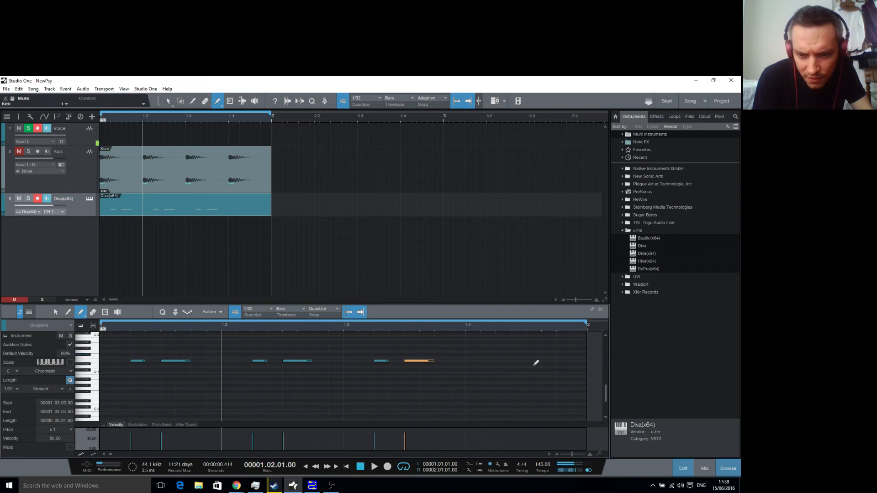
left_click(497, 360)
left_click_drag(527, 358, 553, 361)
key("ctrl+z")
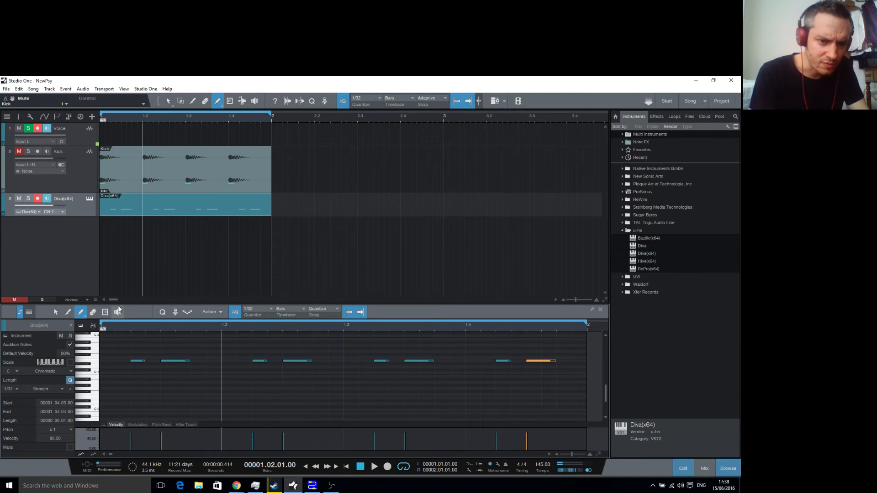
- Select the four short E1 notes and lower their velocity to 60%
left_click(54, 313)
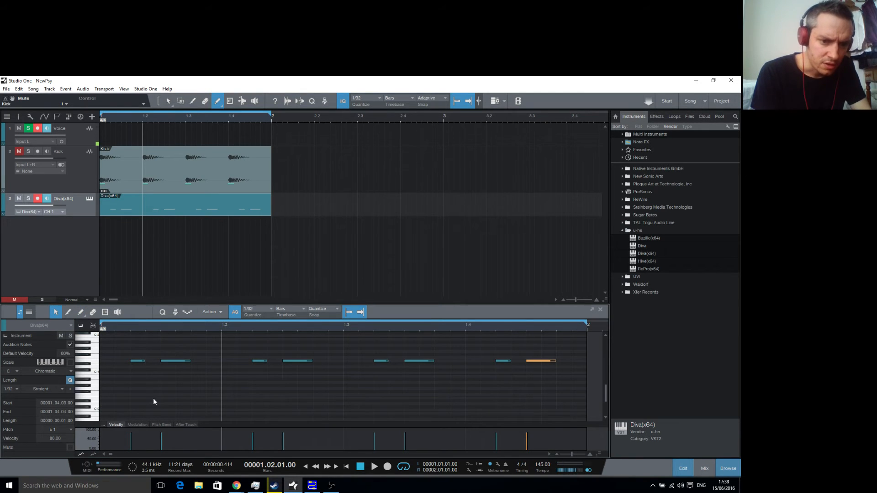
left_click(136, 361)
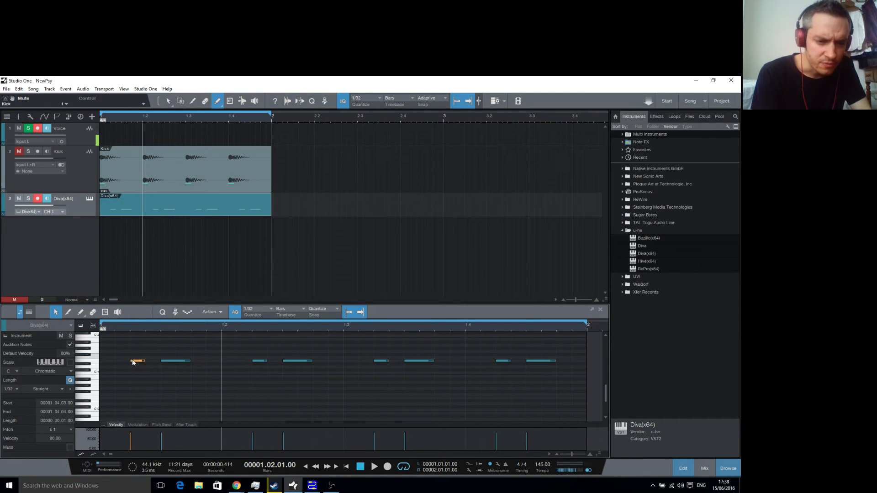
left_click(259, 361, "shift")
left_click(382, 361, "shift")
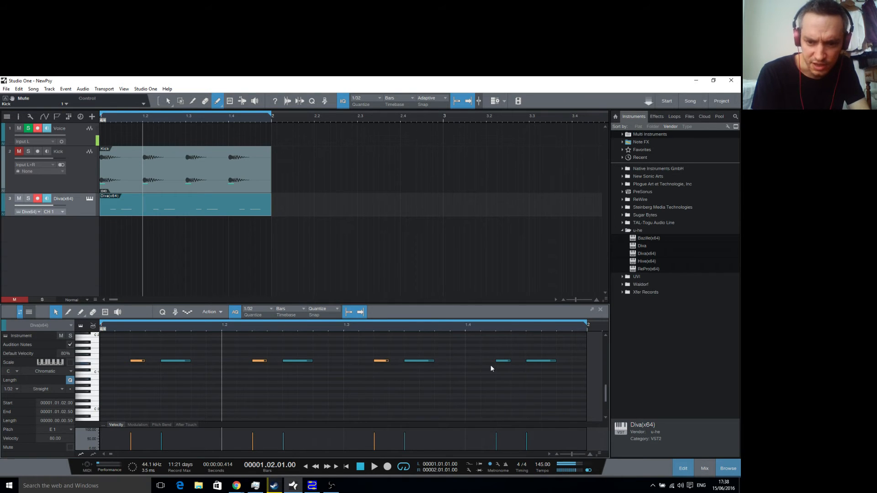
left_click(503, 361, "shift")
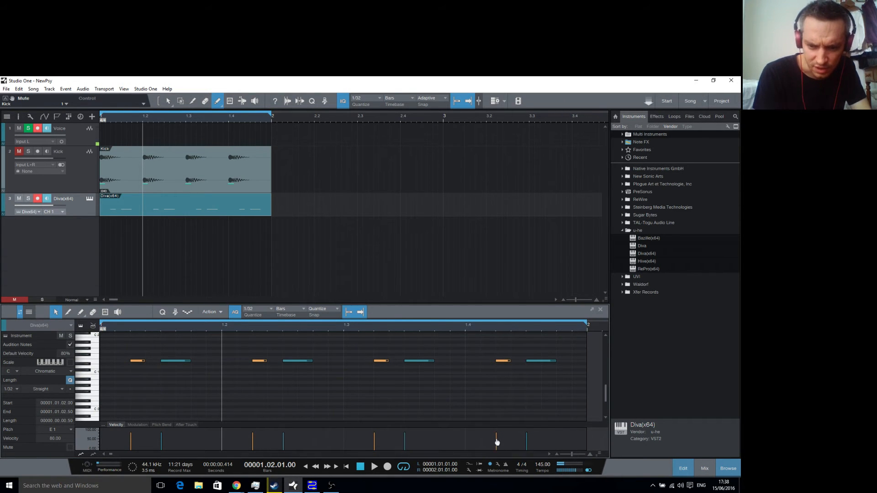
left_click_drag(497, 442, 496, 446)
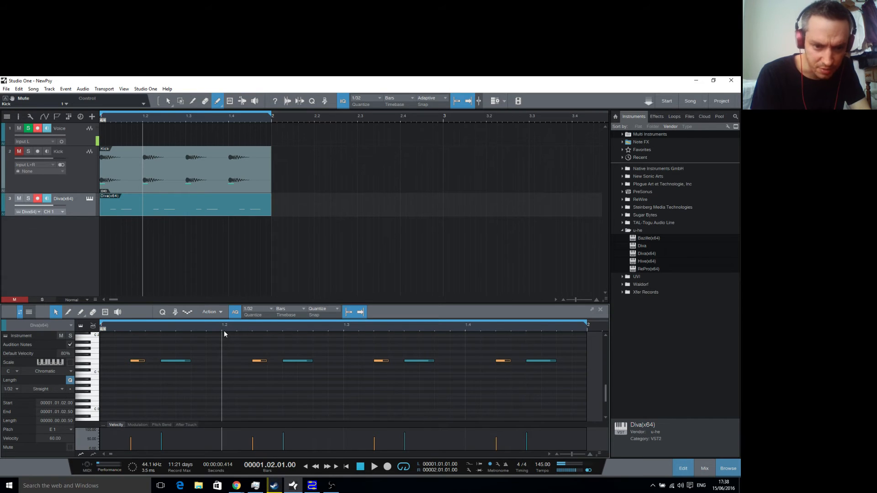
- Raise the velocity of the four longer E1 notes to 100% and play back the bass pattern
left_click(178, 361)
left_click(292, 361, "shift")
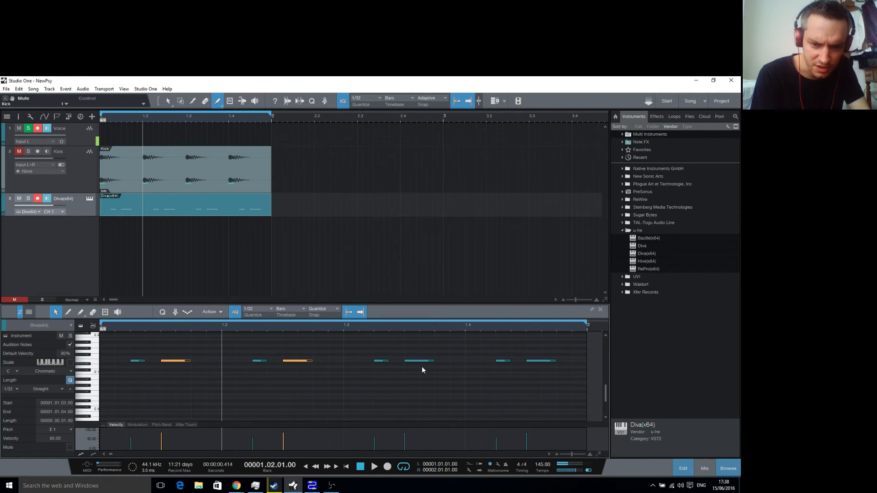
left_click(421, 363, "shift")
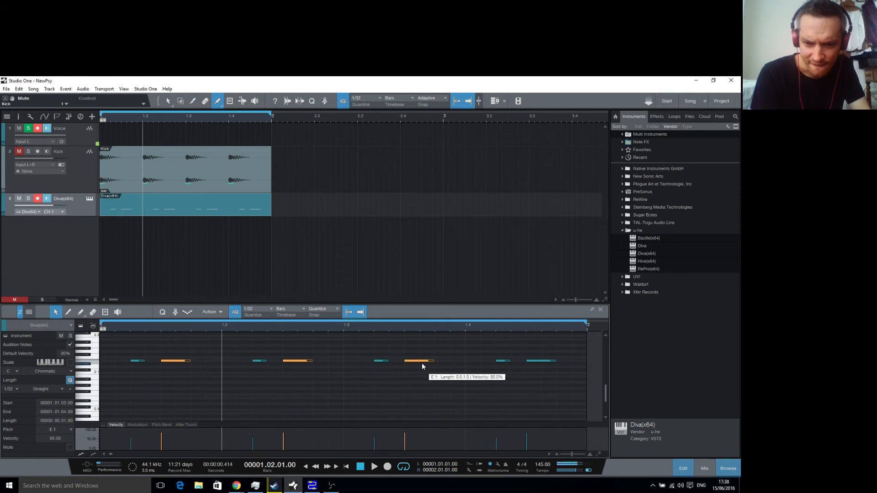
left_click(542, 363, "shift")
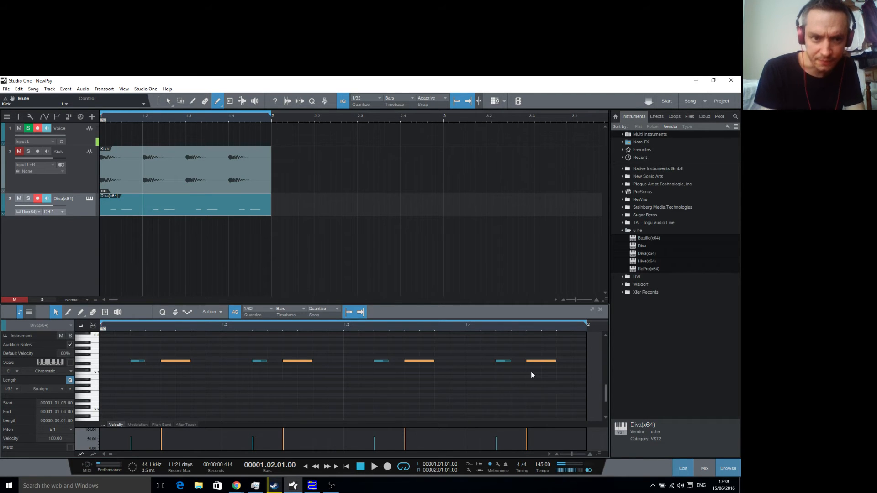
key("space")
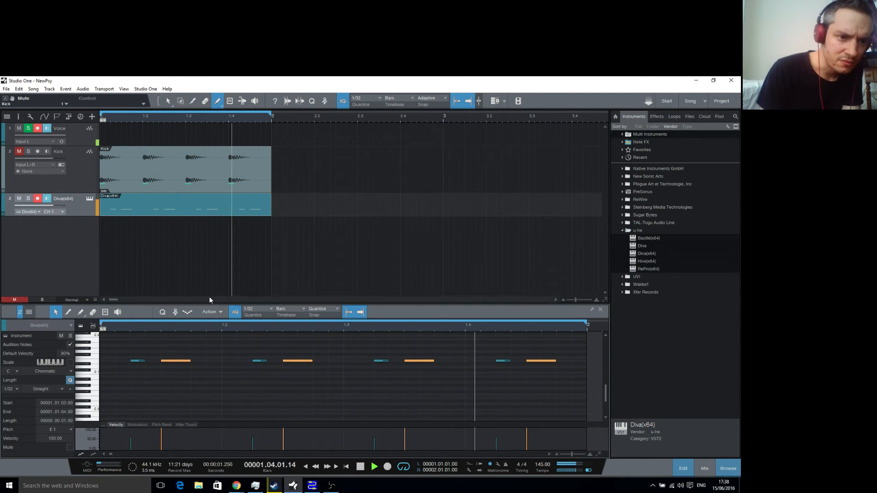
key("space")
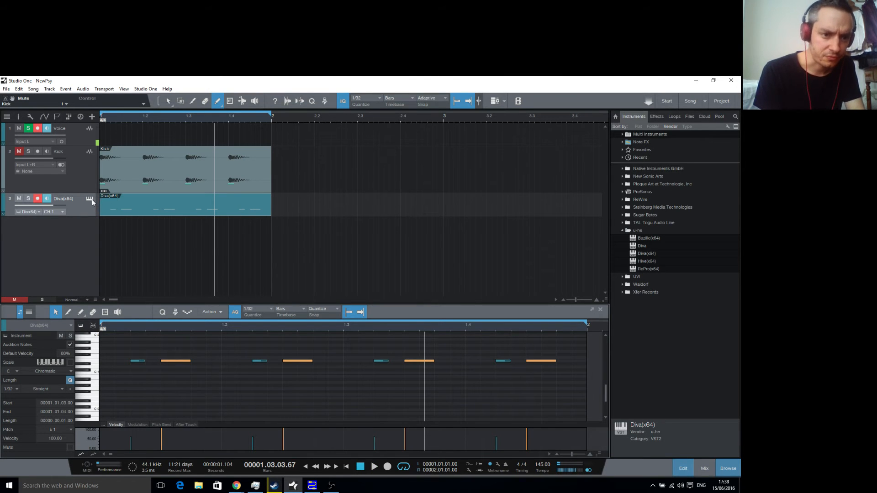
- Open Diva from the bass track, set its oscillator model to Dual VCO, and turn off VCO 2's sawtooth wave
left_click(90, 200)
left_click(269, 306)
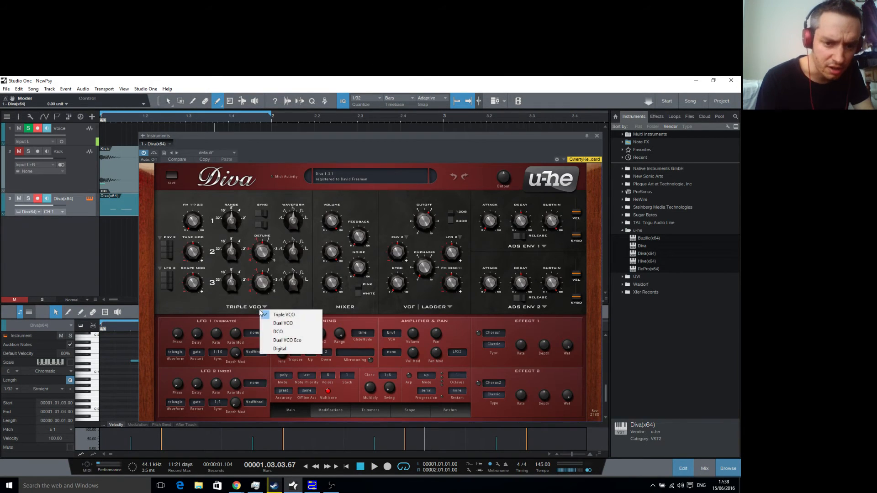
left_click(275, 327)
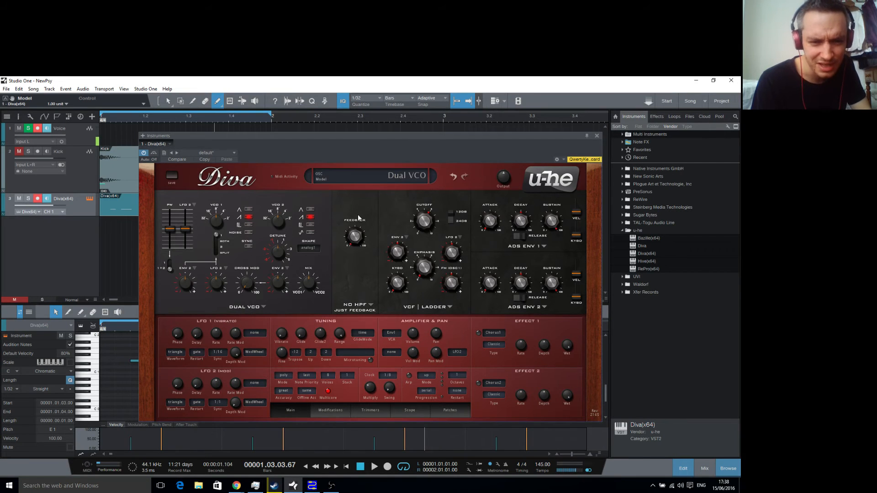
left_click(309, 216)
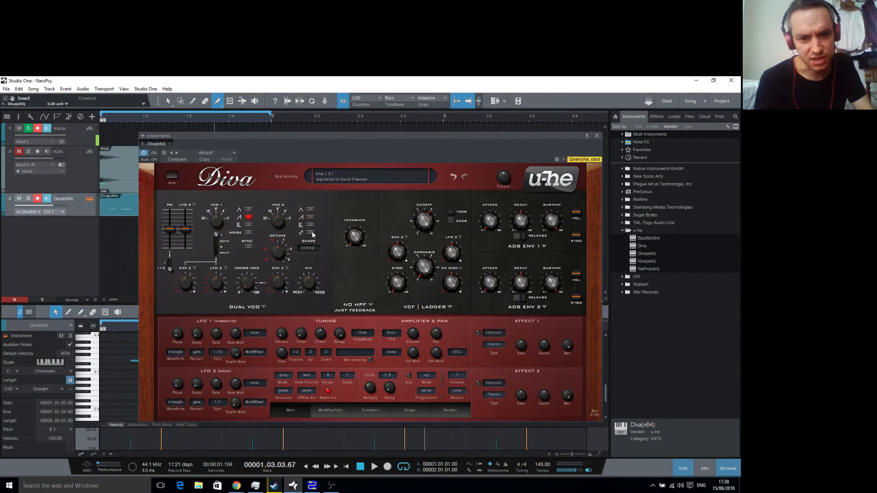
left_click(315, 250)
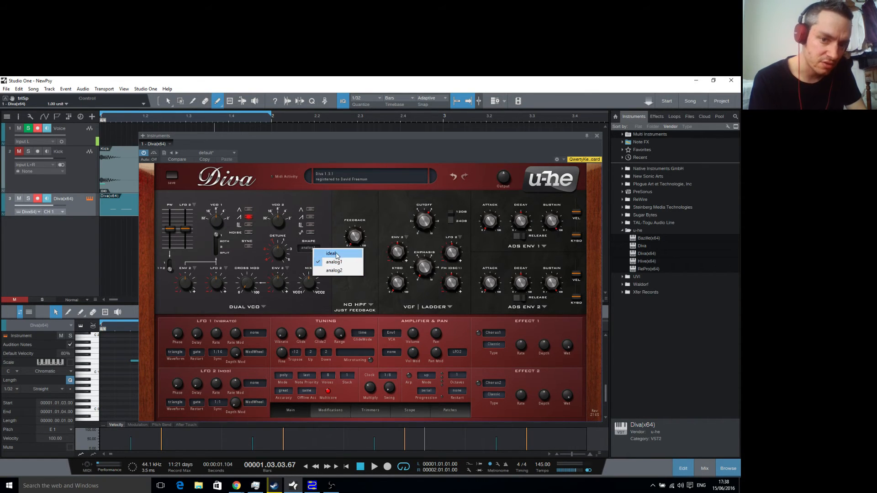
left_click(306, 265)
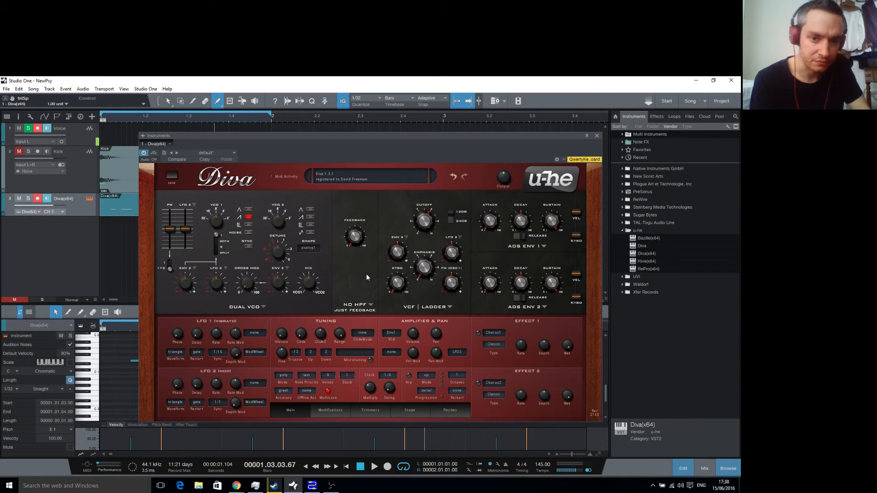
- Show Diva's Trimmers page, try the osc reset transient mode, and return it to analog
left_click(364, 411)
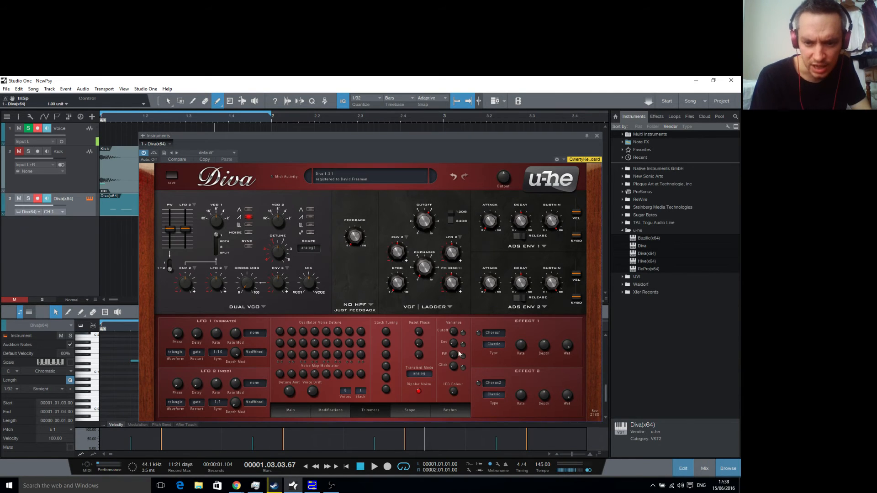
left_click(420, 374)
left_click(445, 405)
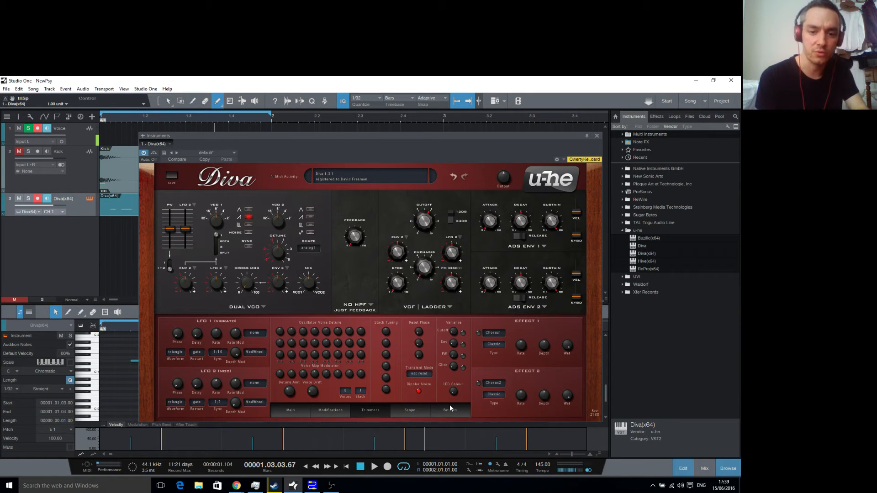
left_click(421, 374)
left_click(438, 380)
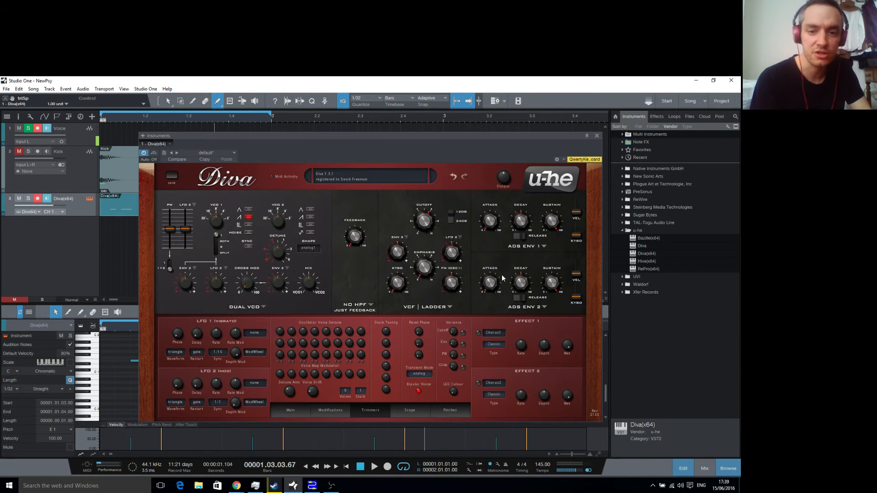
- Start looped playback, switch both Diva envelopes to the analogue model, and set envelope 1's release to 25
key("space")
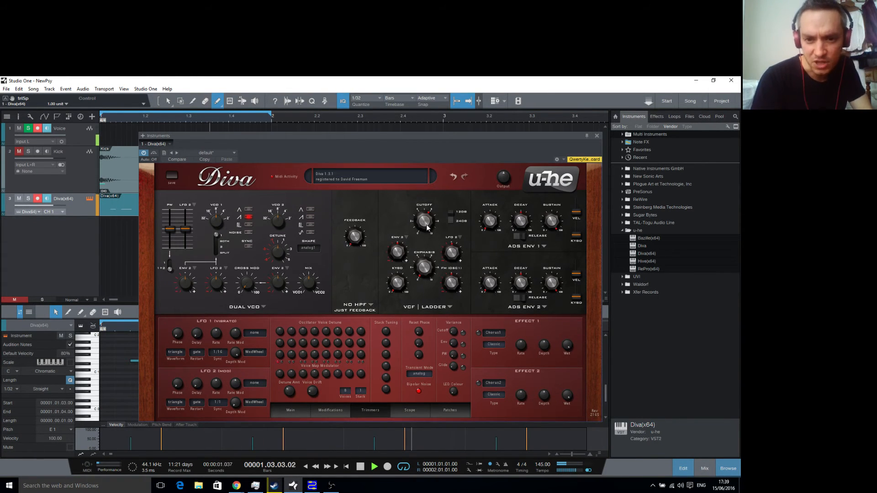
left_click_drag(427, 225, 399, 245)
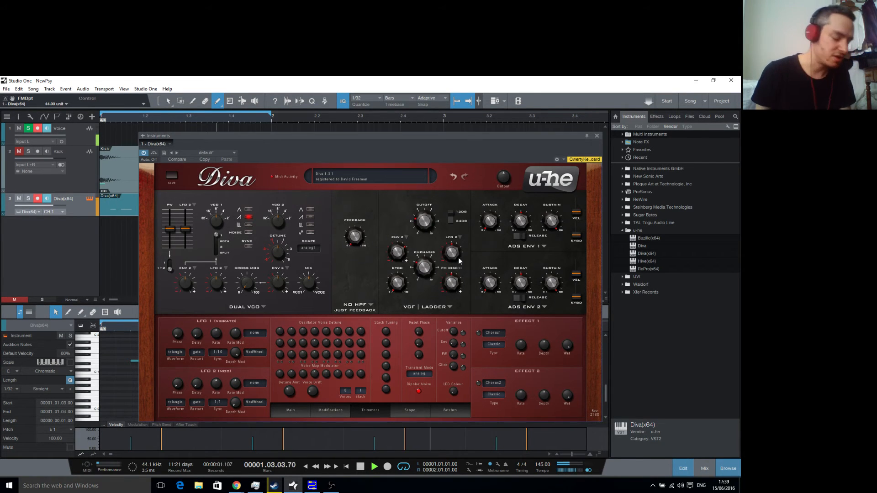
left_click(542, 246)
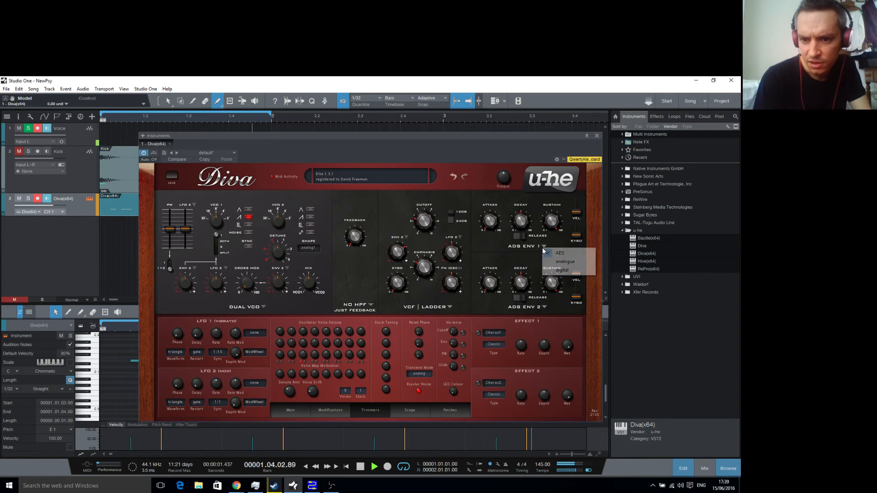
left_click(555, 258)
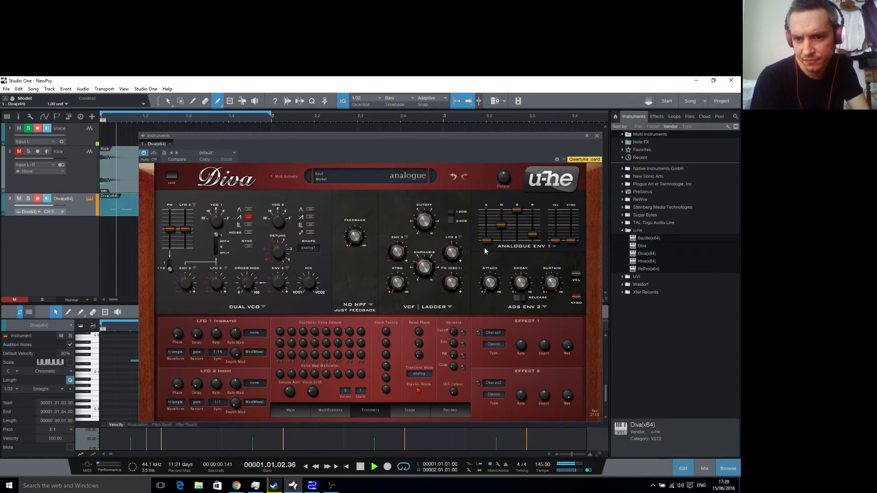
left_click_drag(535, 235, 535, 233)
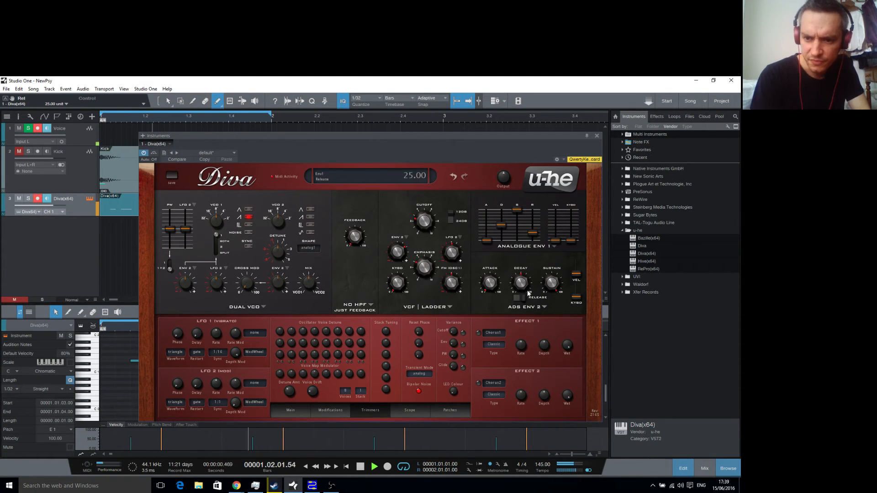
left_click(544, 308)
left_click(556, 319)
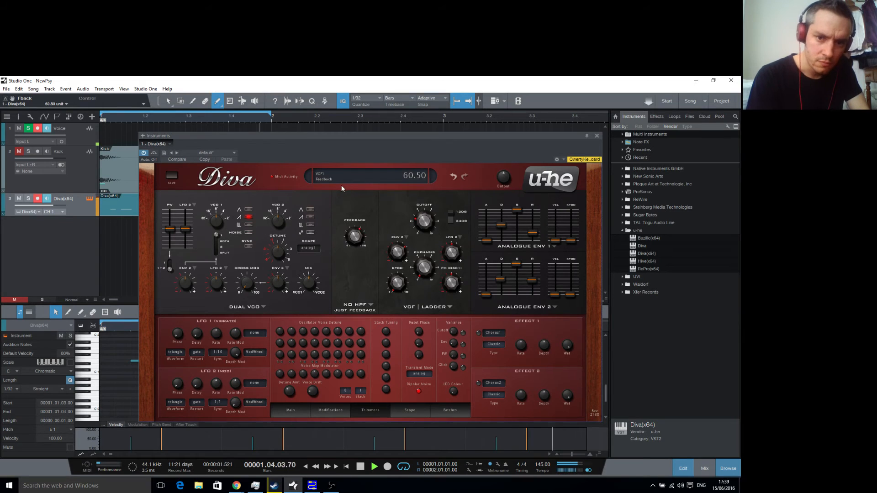
- Raise Diva's feedback to about 60.5 and set the transient mode to osc reset
left_click_drag(355, 236, 341, 213)
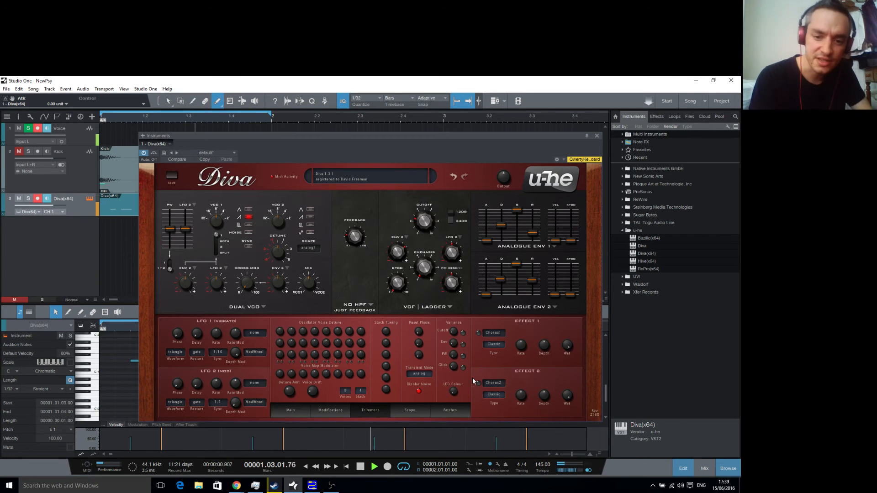
left_click(419, 374)
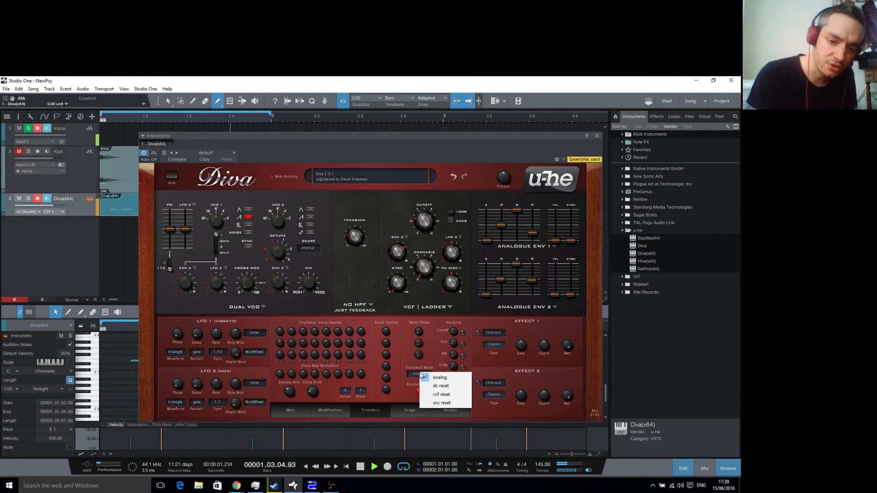
left_click(436, 406)
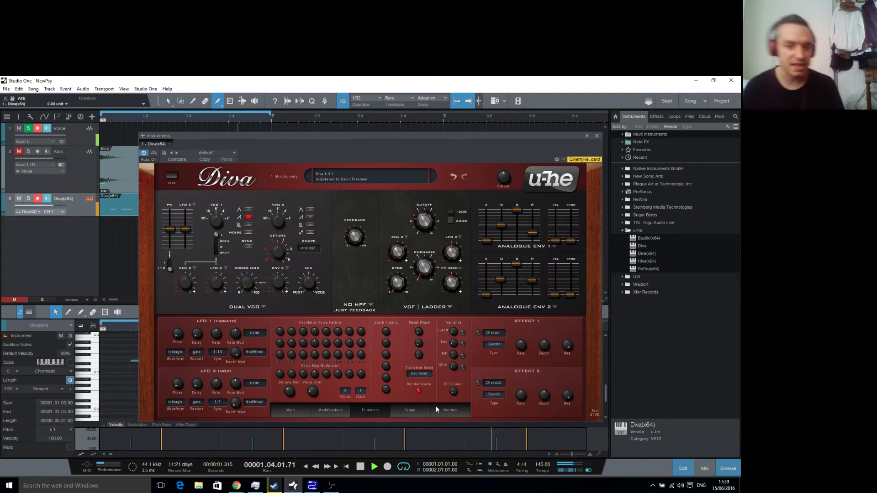
- Switch Diva's filter model to Cascade, adjust its cutoff slightly, and raise its keyboard tracking to 100
left_click(449, 309)
left_click(461, 319)
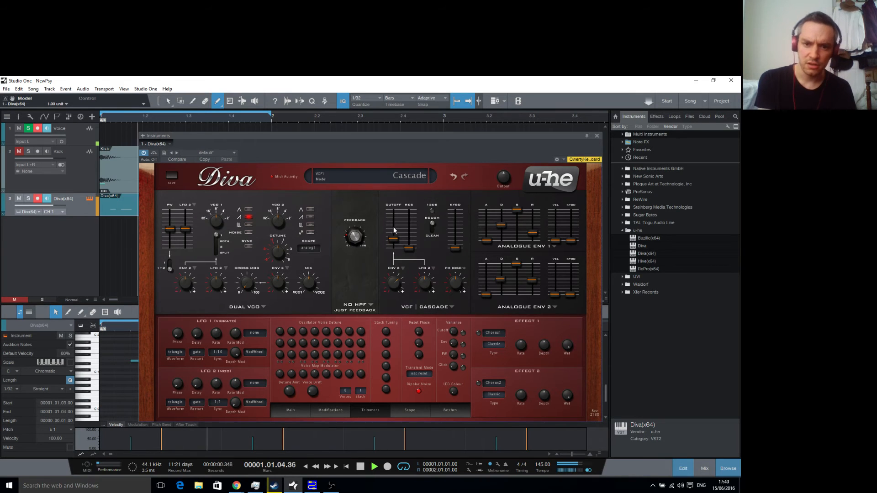
left_click_drag(393, 239, 393, 240)
left_click_drag(450, 251, 450, 210)
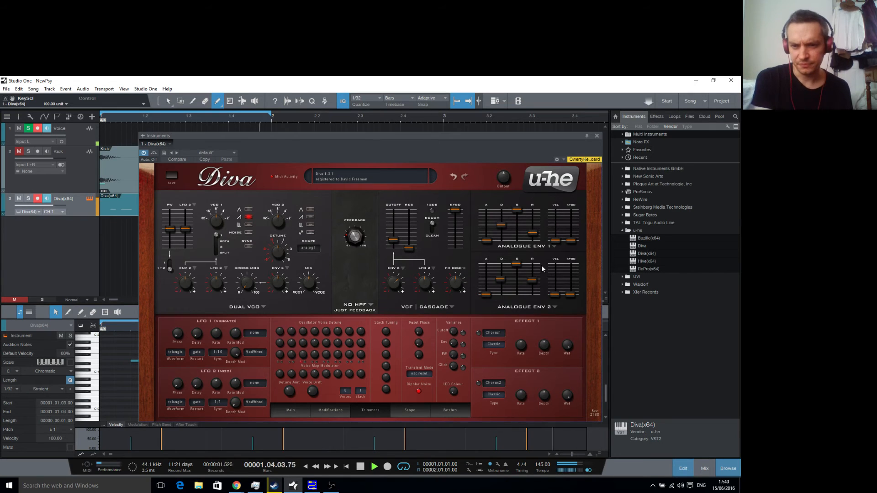
- Lower envelope 2's sustain fully, and set envelope 1's sustain to 19 and decay to 26
left_click_drag(517, 264, 515, 296)
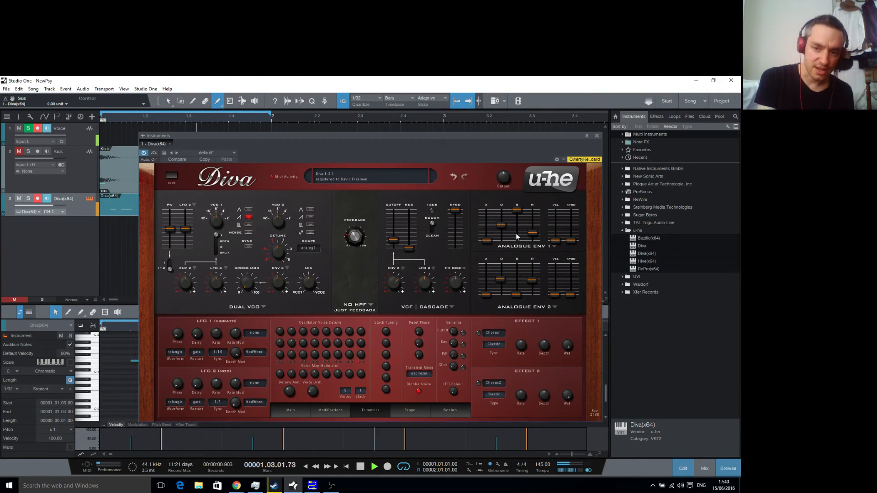
left_click_drag(517, 210, 518, 289)
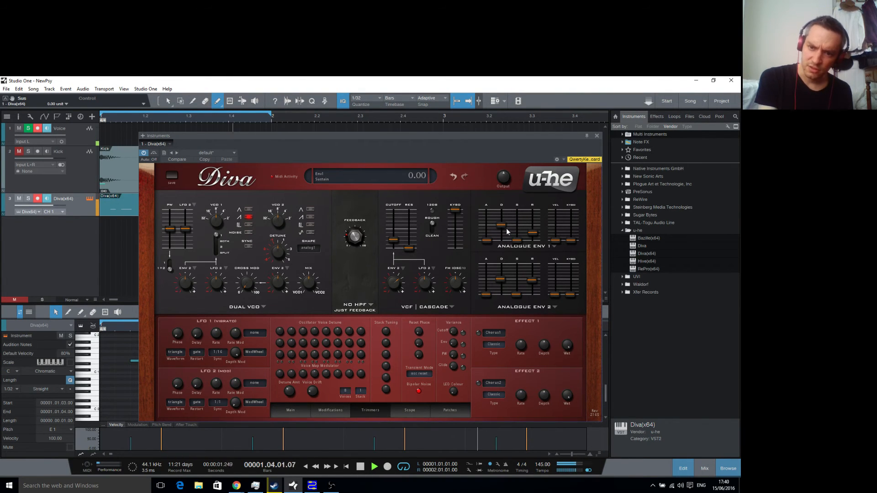
left_click_drag(501, 225, 548, 92)
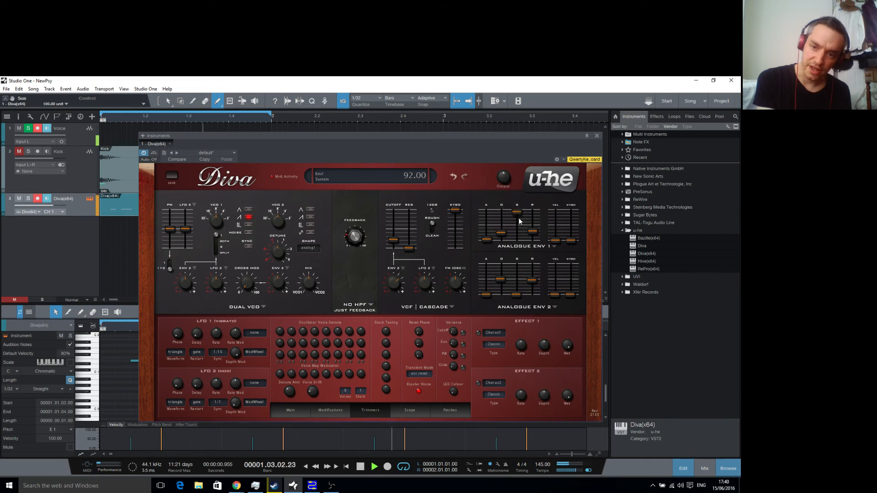
left_click_drag(519, 217, 519, 238)
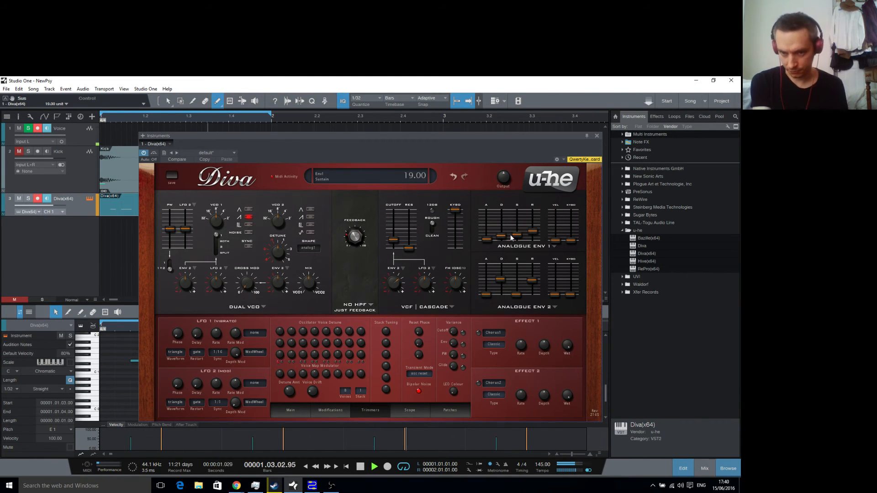
left_click_drag(504, 238, 504, 234)
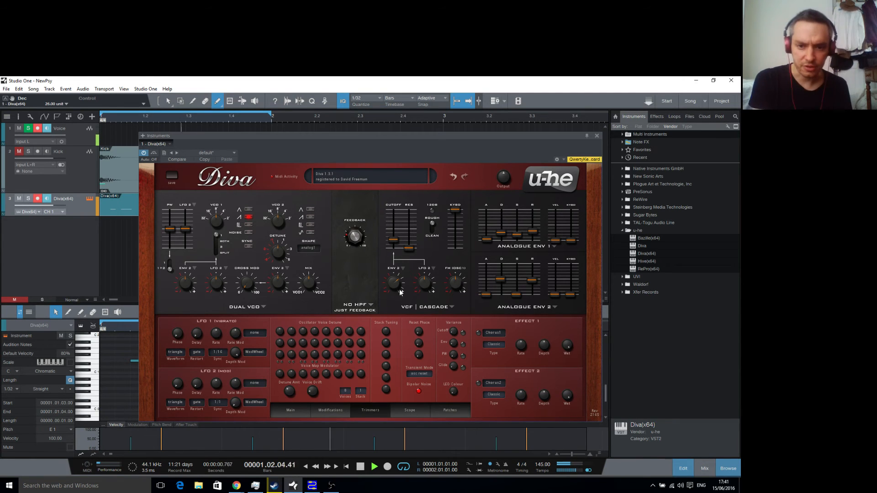
- Set envelope 2's decay to 15, and reset the filter's Env 2 depth and the feedback to their defaults
left_click_drag(398, 286, 412, 198)
left_click_drag(503, 279, 502, 299)
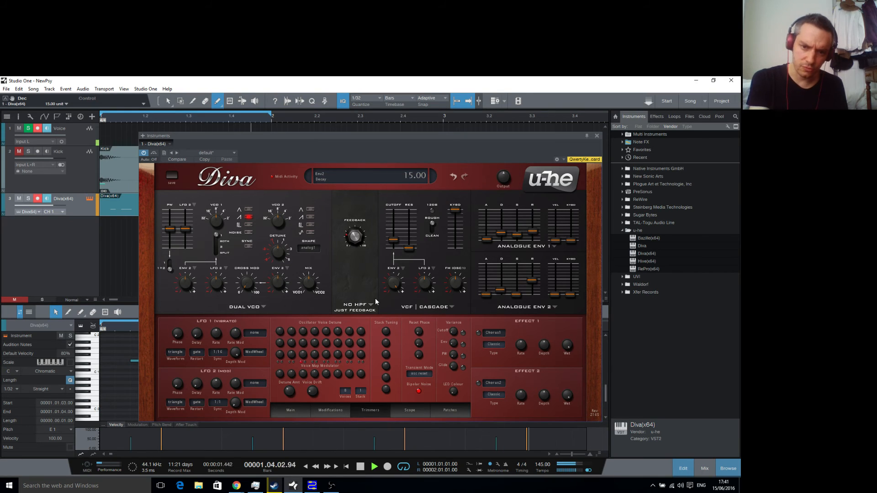
double_click(393, 285)
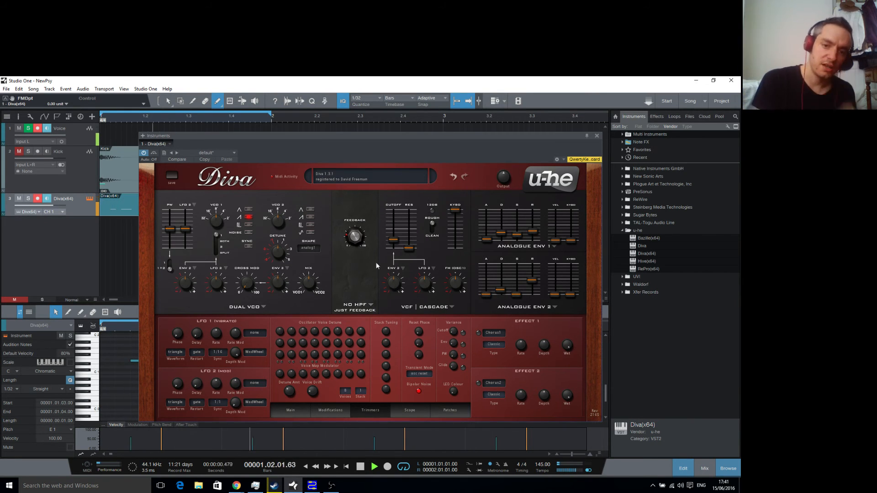
double_click(355, 236)
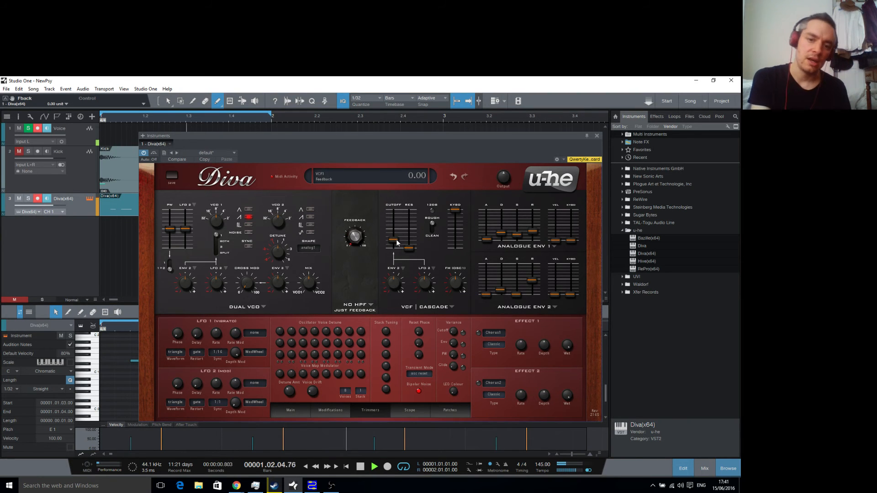
- Raise the filter cutoff to about 88.5 and its Env 2 modulation depth to 76
left_click_drag(396, 239, 396, 237)
scroll(396, 239, "up", 1)
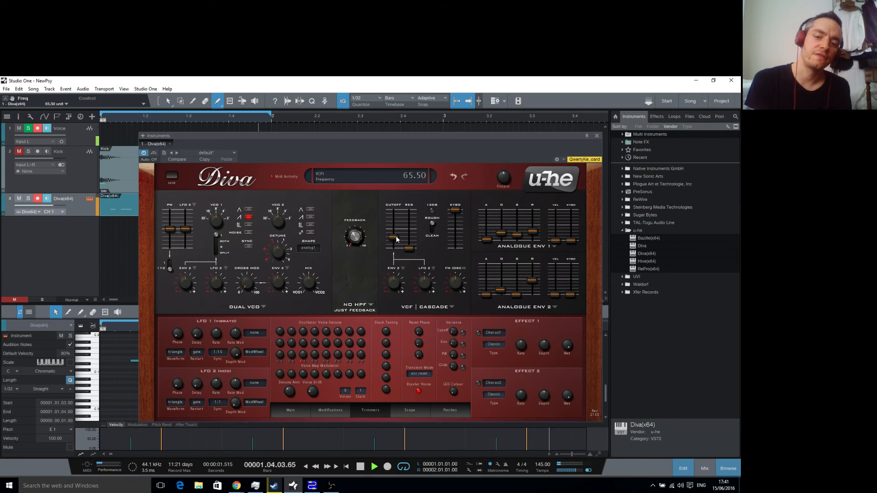
left_click_drag(396, 238, 396, 228)
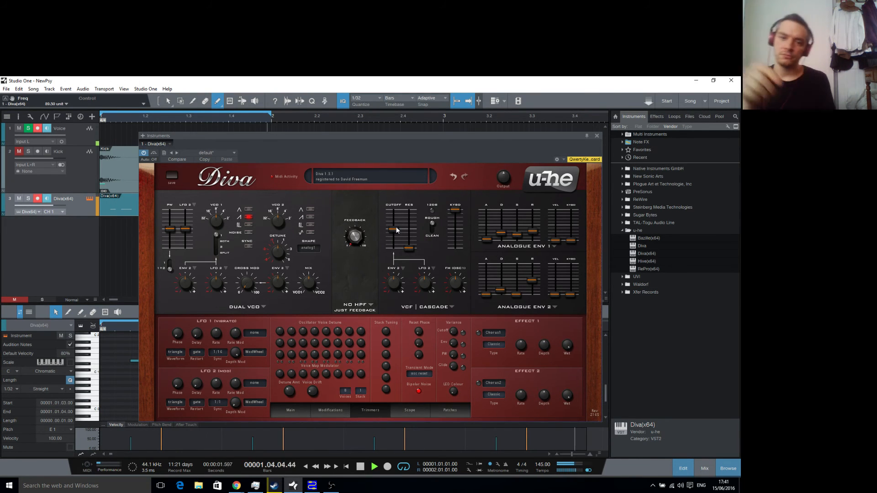
left_click(395, 282)
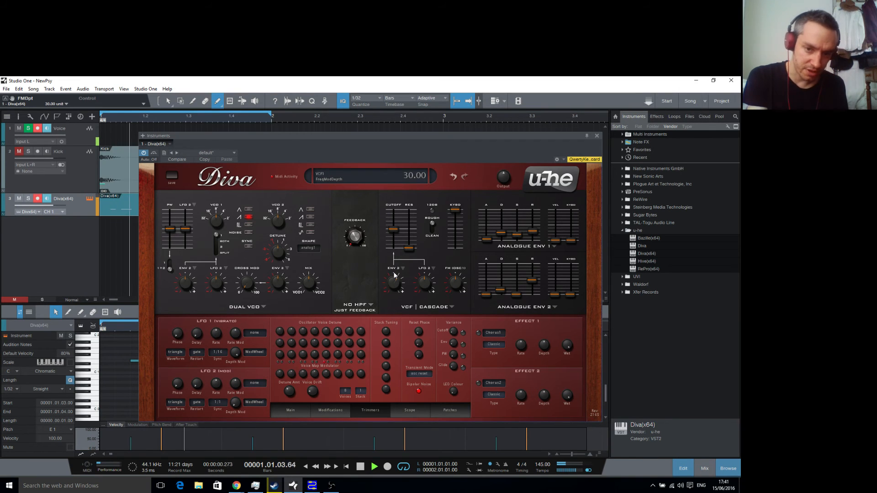
left_click_drag(395, 270, 395, 267)
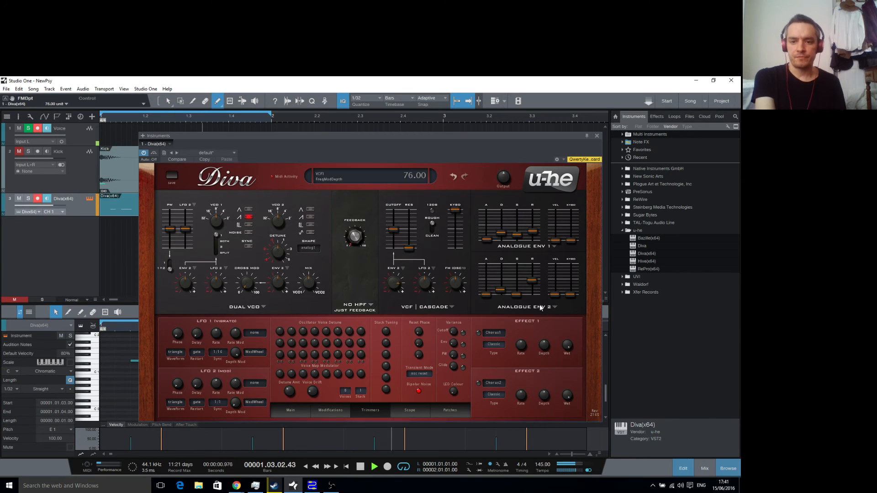
- Set envelope 2's velocity amount to 100 and its decay to 23
left_click_drag(554, 294, 571, 146)
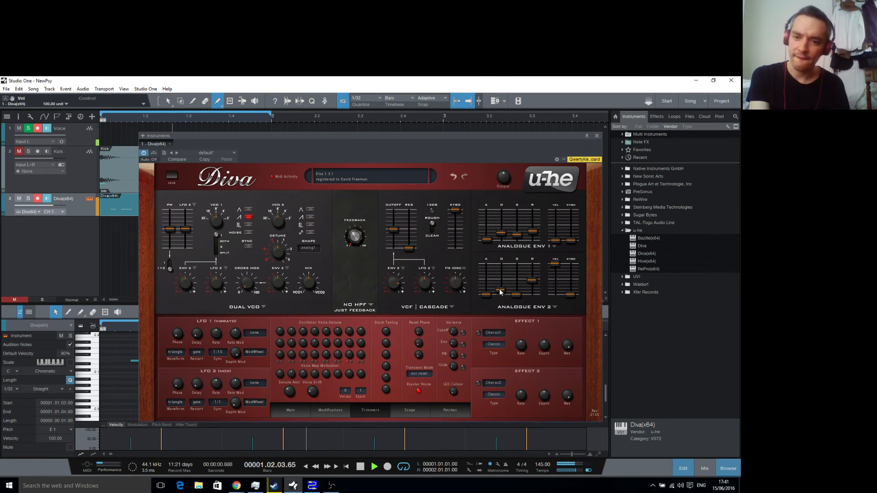
scroll(500, 287, "up", 5)
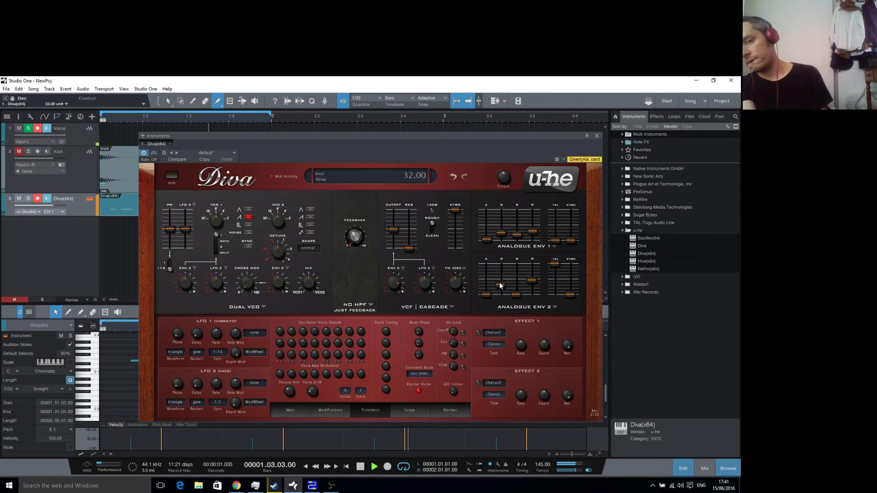
scroll(500, 286, "down", 4)
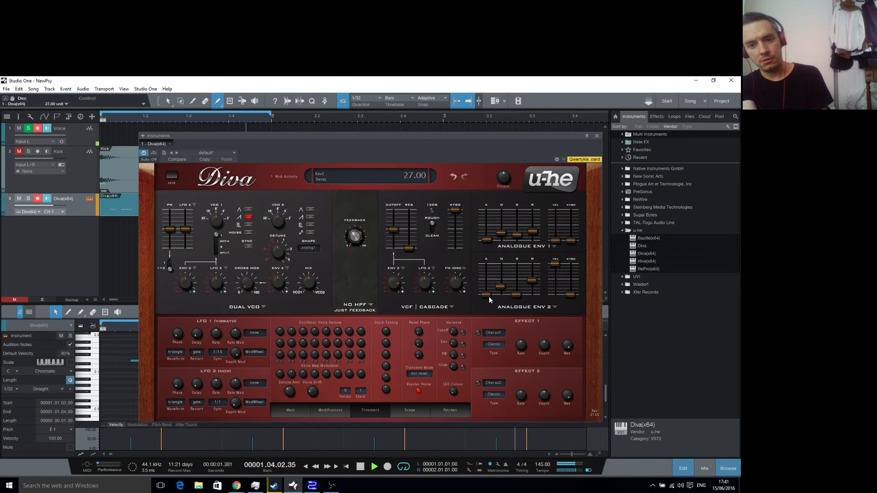
scroll(487, 296, "down", 2)
scroll(499, 291, "down", 3)
scroll(499, 292, "up", 3)
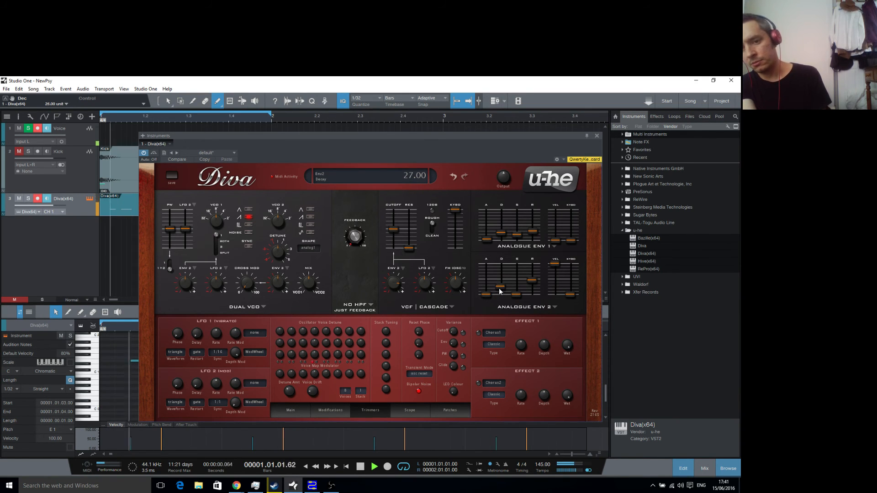
scroll(500, 291, "down", 2)
scroll(500, 293, "down", 1)
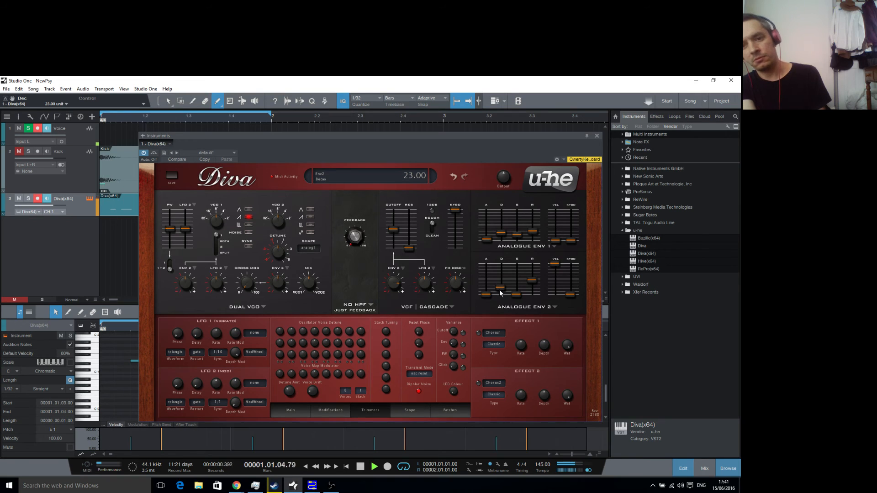
- Set envelope 2's sustain to about 16 and the filter's Env 2 modulation depth to 106
scroll(519, 291, "up", 3)
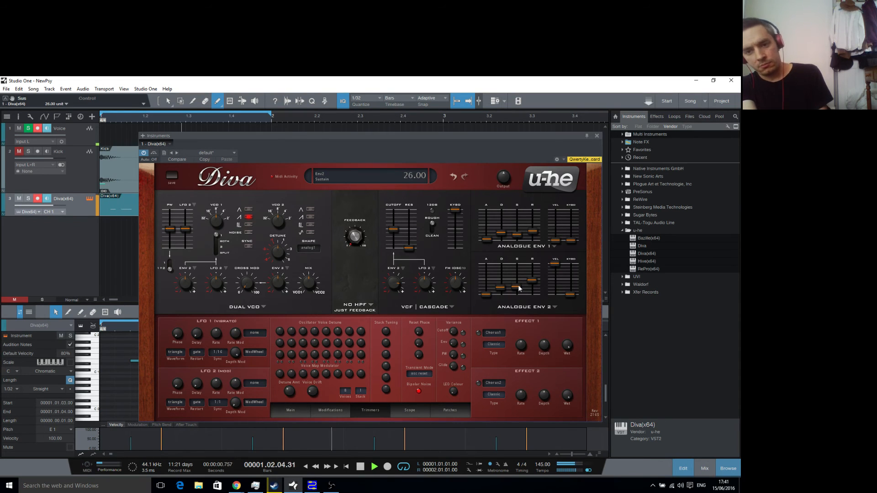
scroll(519, 290, "down", 5)
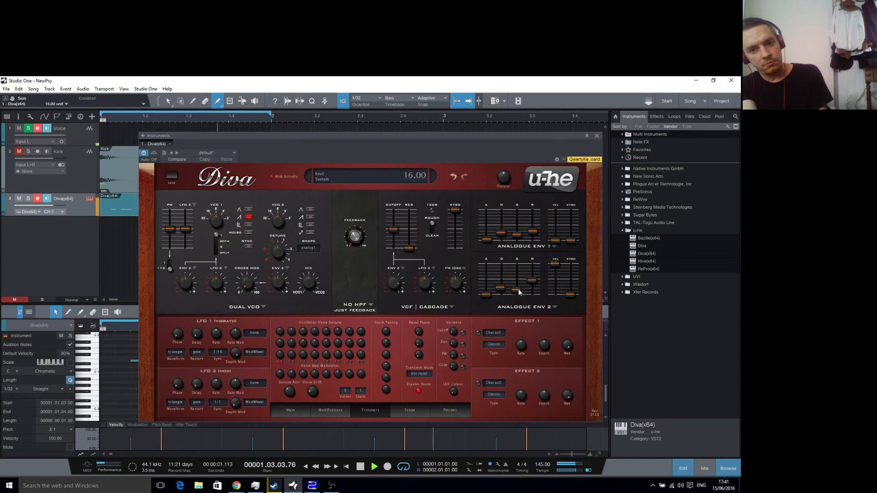
scroll(393, 277, "up", 2)
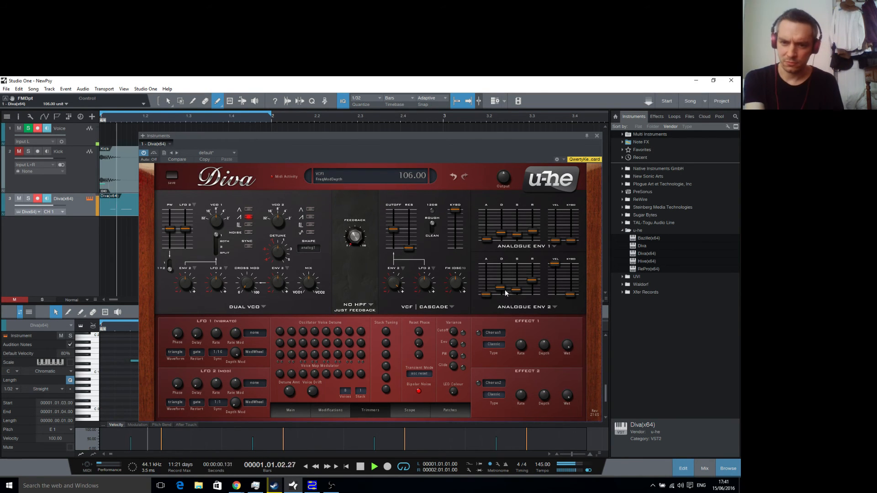
- Fine-tune envelope 2's decay, raise envelope 1's sustain again, and set envelope 1's release to 25
scroll(504, 285, "up", 4)
left_click_drag(504, 284, 504, 292)
mouse_move(532, 231)
left_mouse_down()
mouse_move(520, 236)
mouse_move(514, 218)
mouse_move(533, 239)
left_mouse_up()
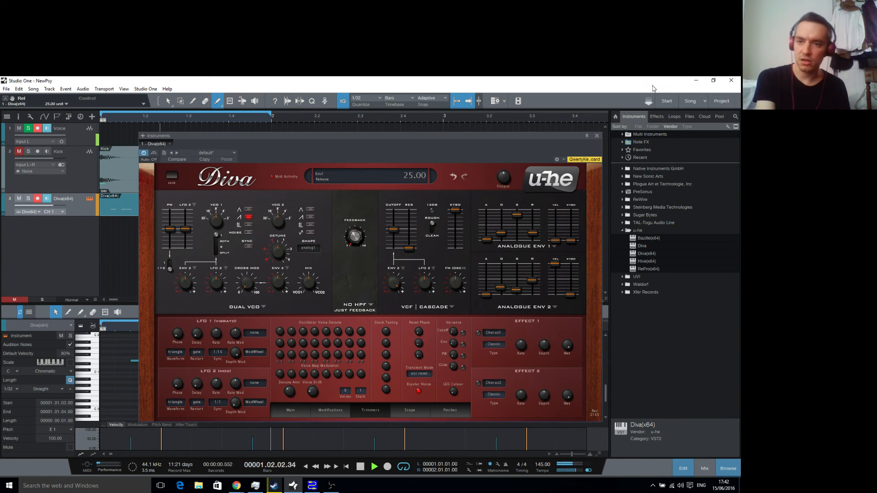
- Close Diva, unmute the kick track, and show the mixer
left_click(597, 137)
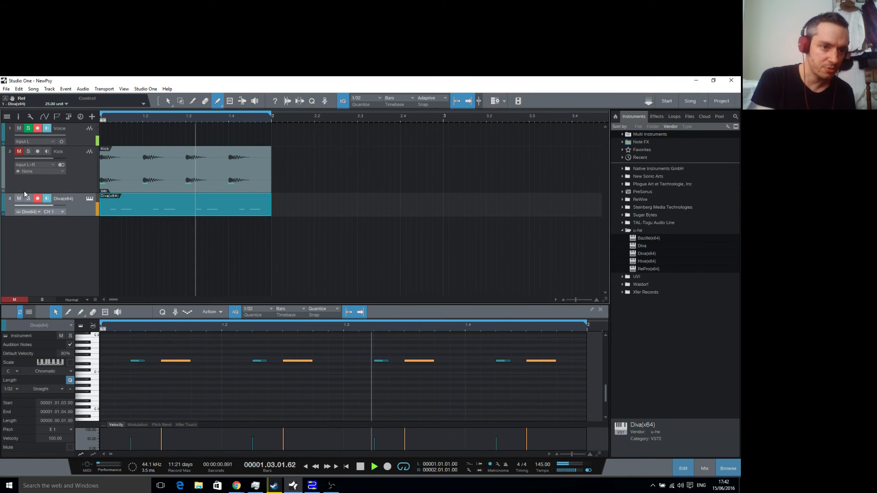
left_click(19, 152)
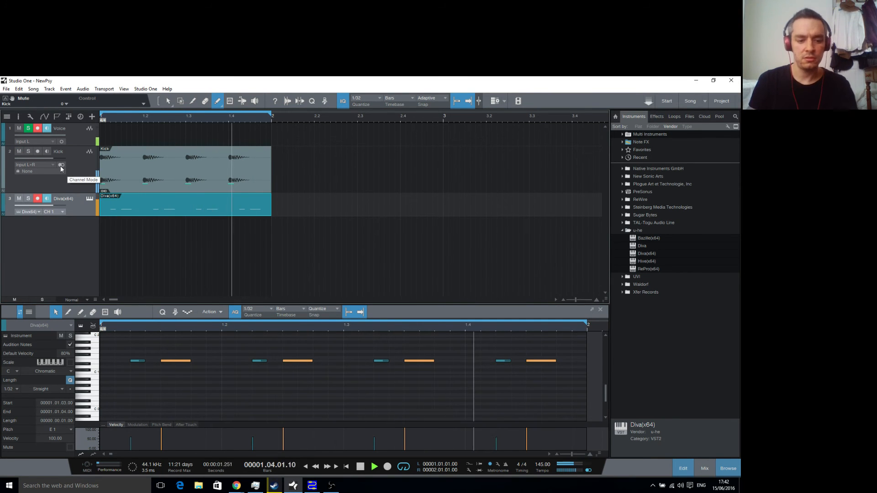
key("F3")
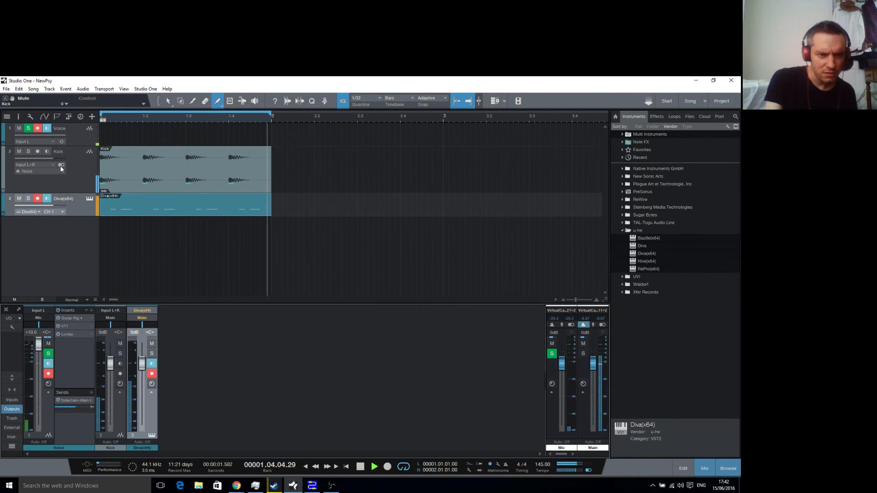
- Reopen Diva from the bass track and set its first oscillator reset phase to 72
left_click(90, 198)
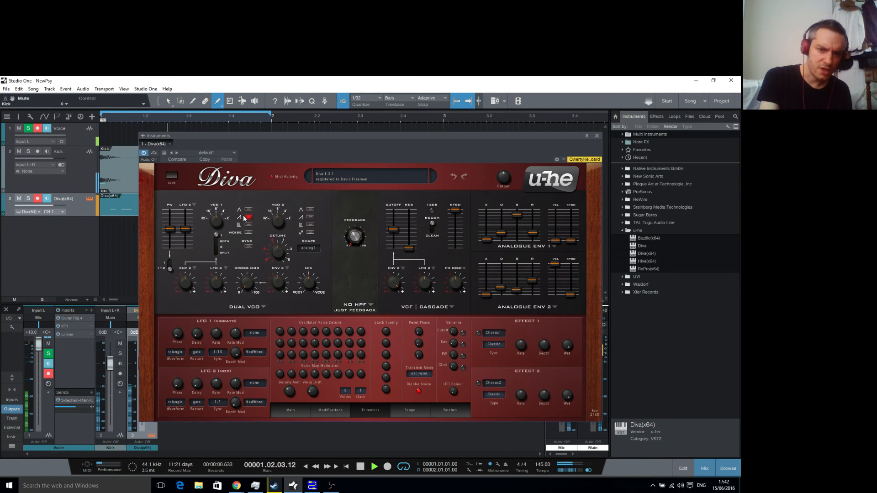
mouse_move(421, 334)
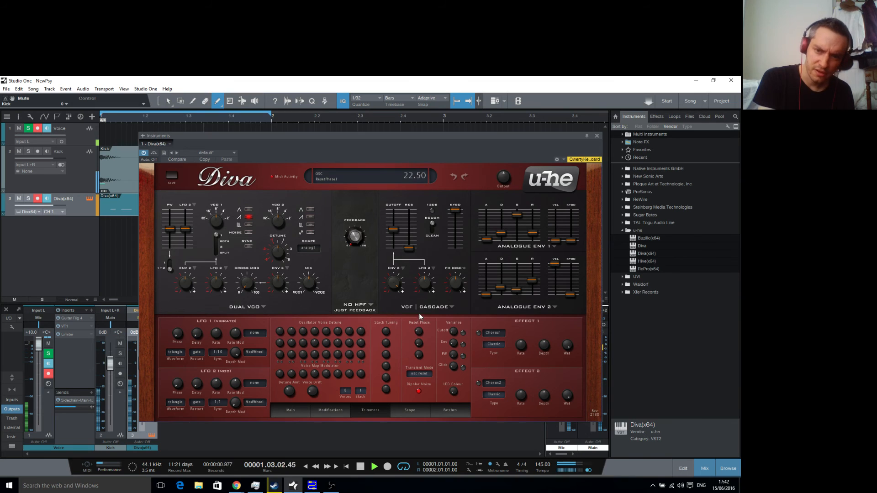
left_click_drag(427, 285, 428, 276)
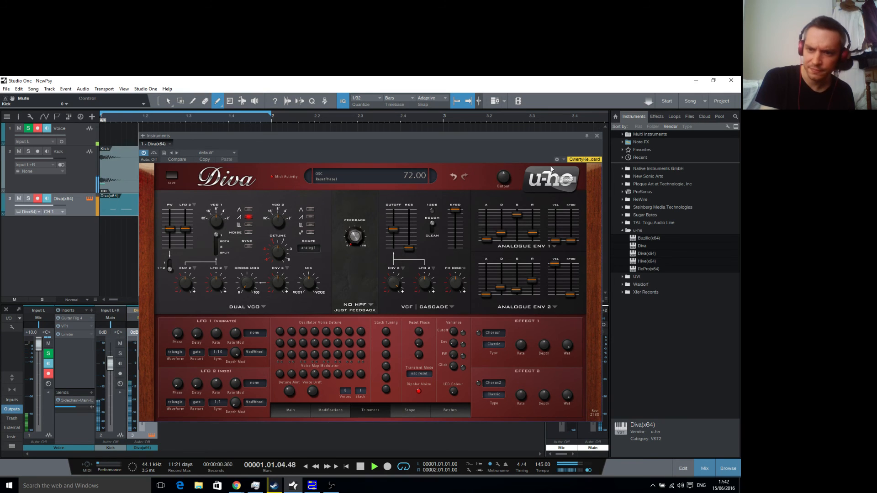
- Close Diva and lower the bass channel's volume to -9.3 dB
left_click(597, 137)
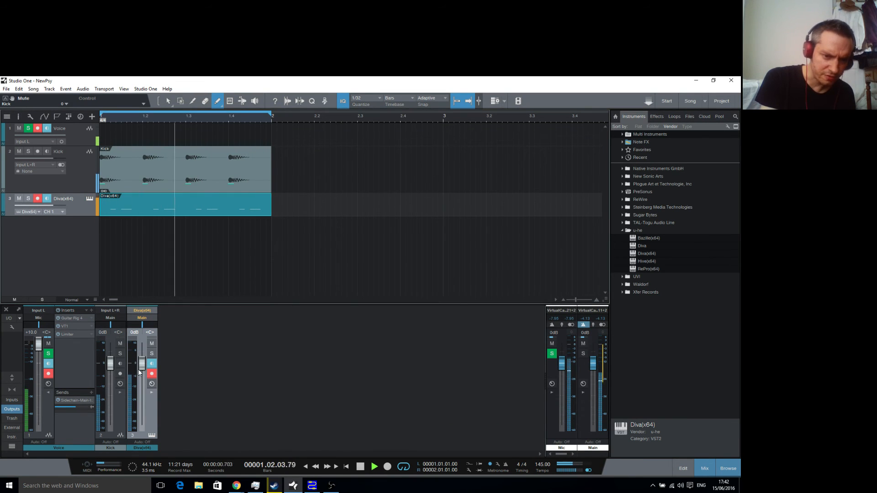
left_click_drag(139, 371, 139, 387)
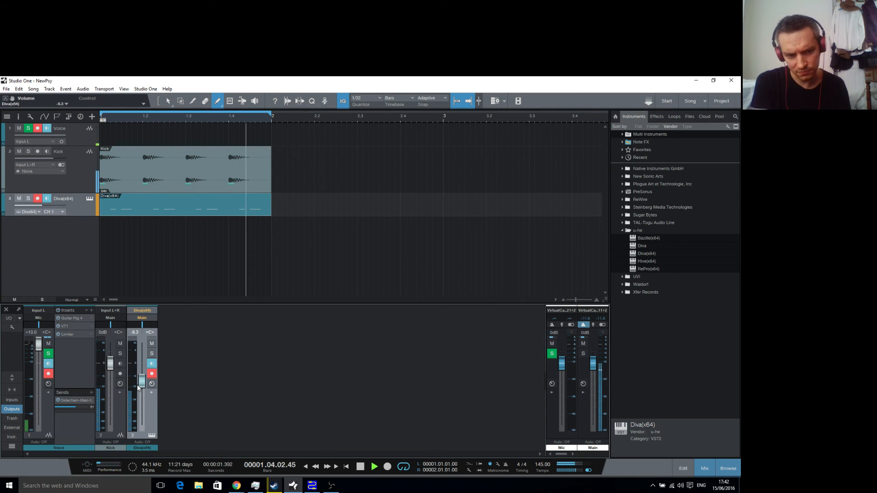
- Add PreSonus's Compressor as an insert effect on the Diva bass channel
left_click(152, 392)
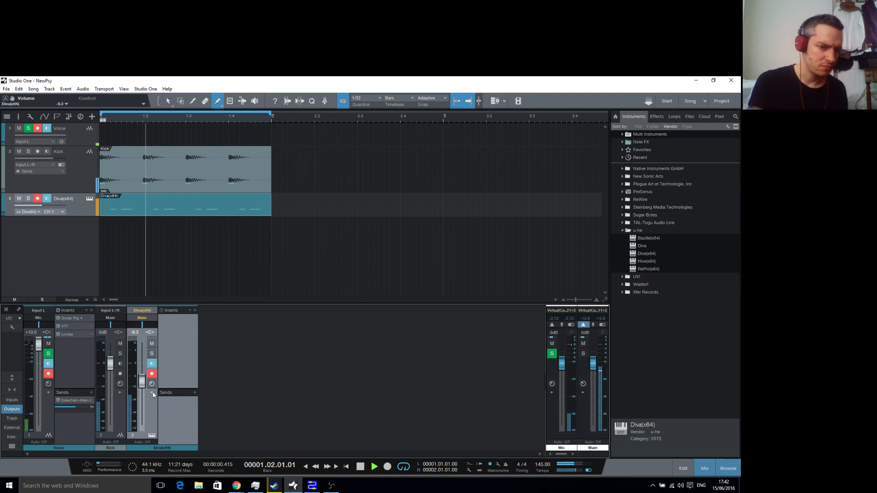
left_click(195, 310)
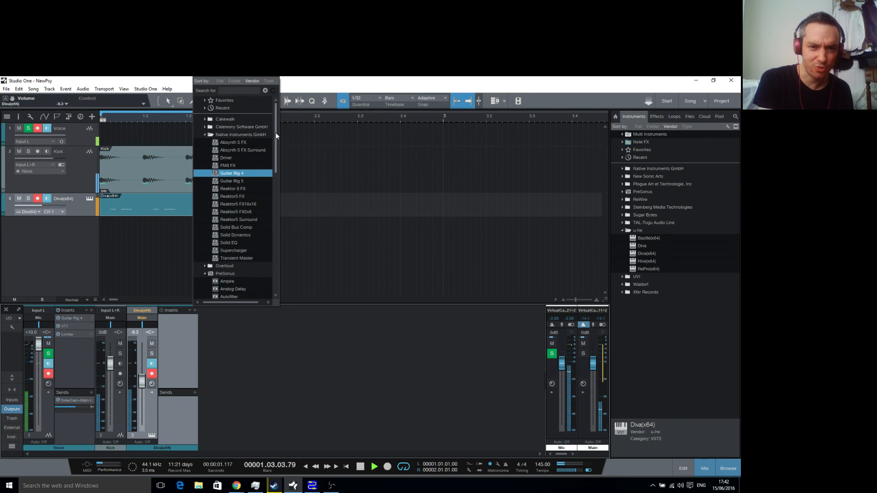
left_click_drag(276, 133, 276, 166)
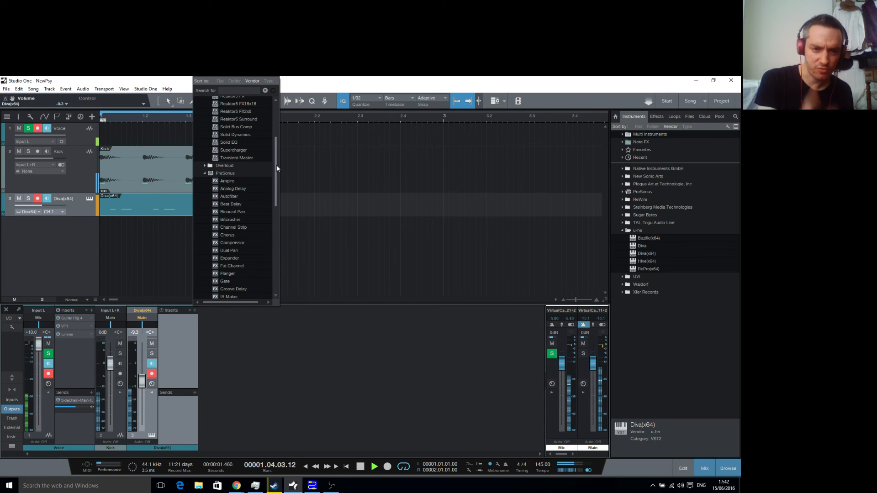
scroll(215, 220, "down", 1)
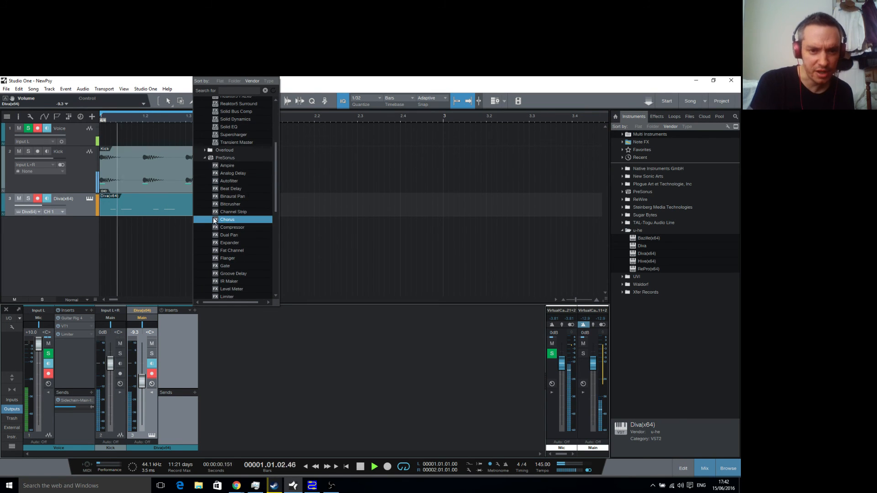
left_click(232, 227)
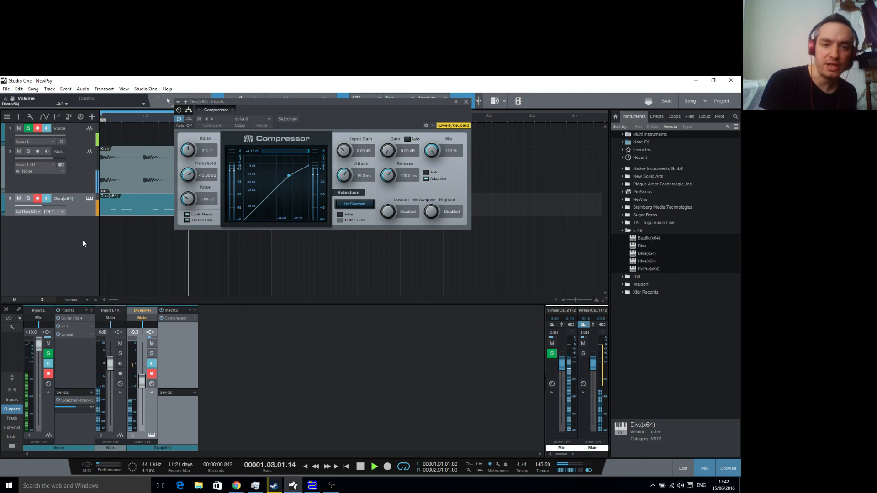
- Expand the kick channel to show its inserts and sends, and rename the Diva channel to Bass
left_click(120, 393)
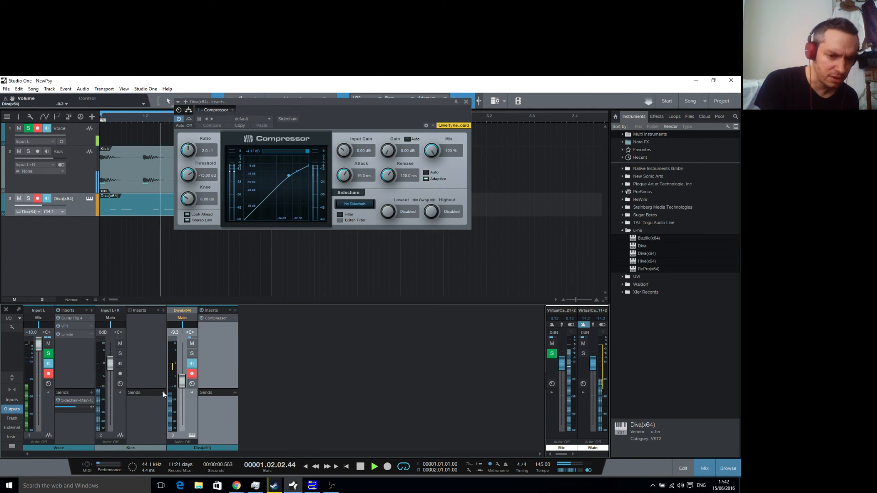
double_click(192, 448)
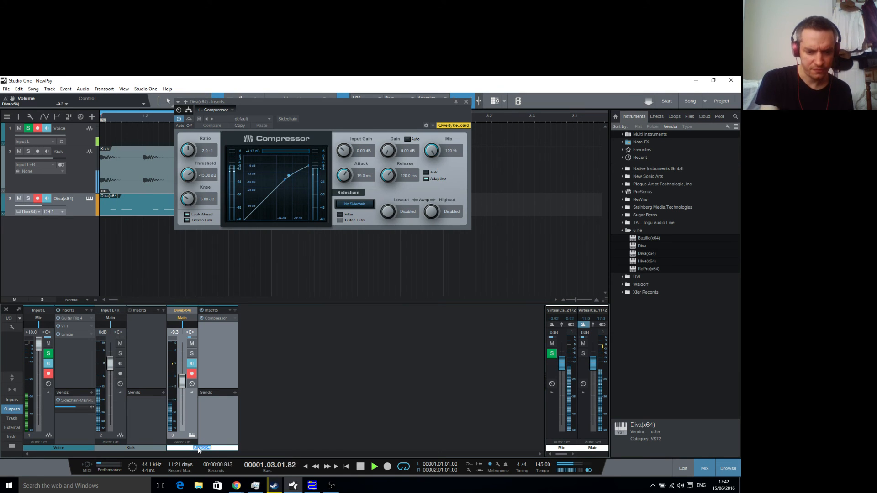
type("Bass")
key("Return")
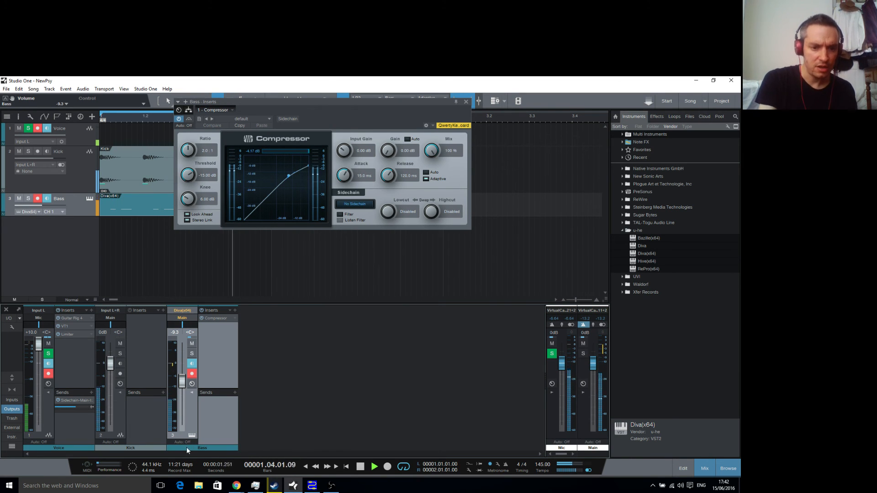
- Add a send on the kick channel to the sidechain input of the Bass channel's Compressor
left_click(163, 393)
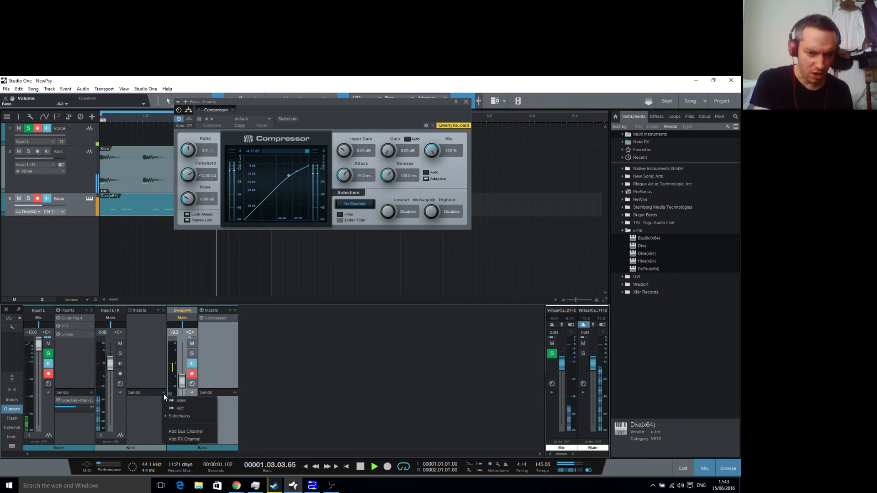
left_click(168, 417)
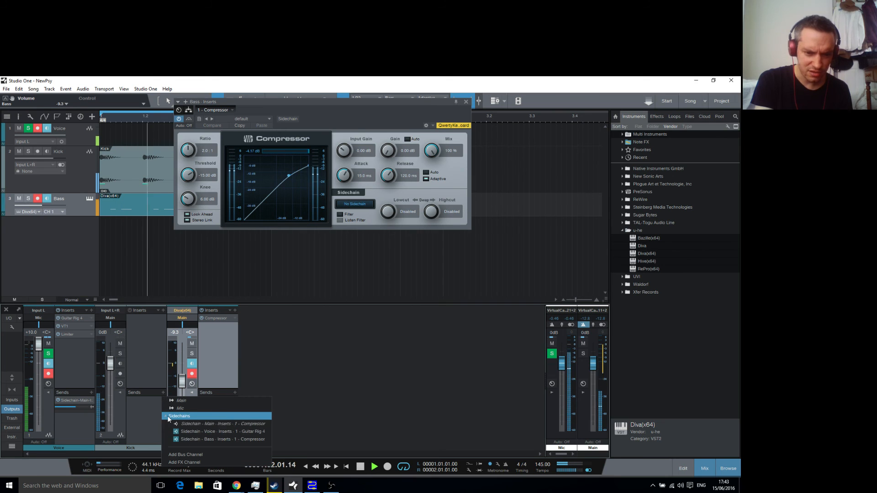
left_click(246, 438)
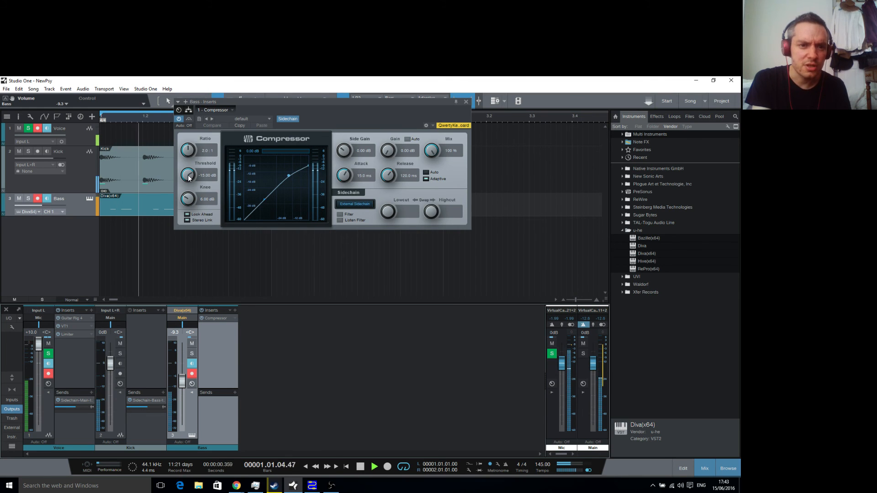
- Set the compressor's threshold to about -30.5 dB, attack to 0.10 ms, release to 50 ms and ratio to 20:1, with Adaptive off
left_click_drag(189, 176, 203, 79)
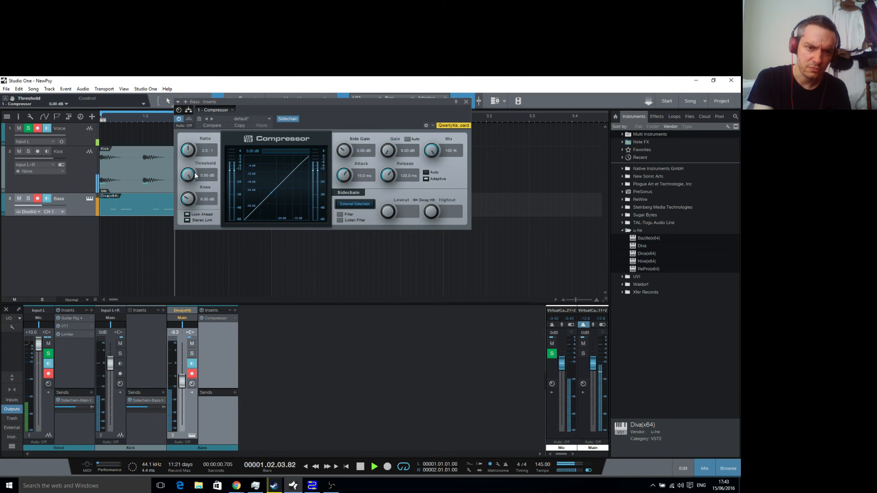
left_click_drag(195, 176, 197, 211)
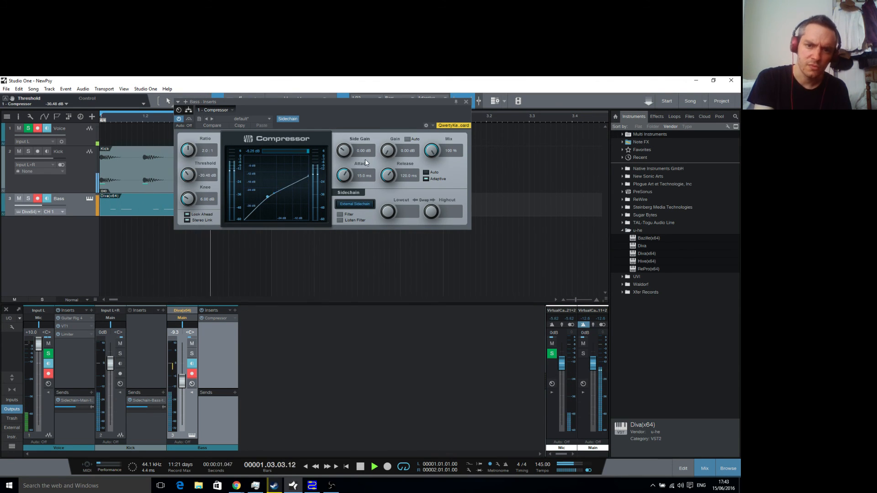
left_click_drag(365, 164, 365, 210)
left_click(410, 177)
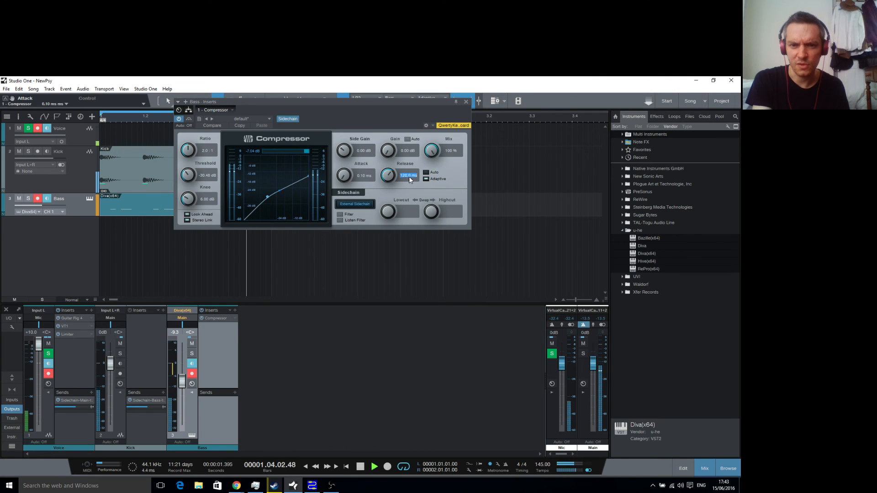
key("Return")
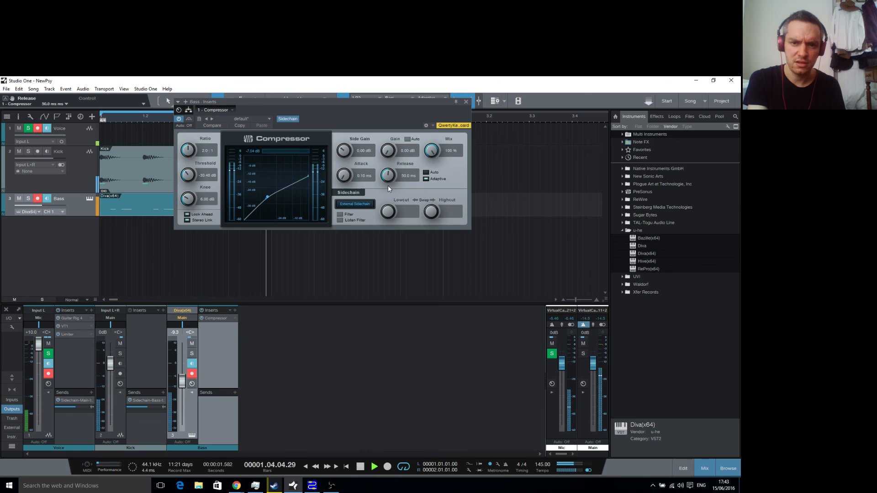
left_click(428, 178)
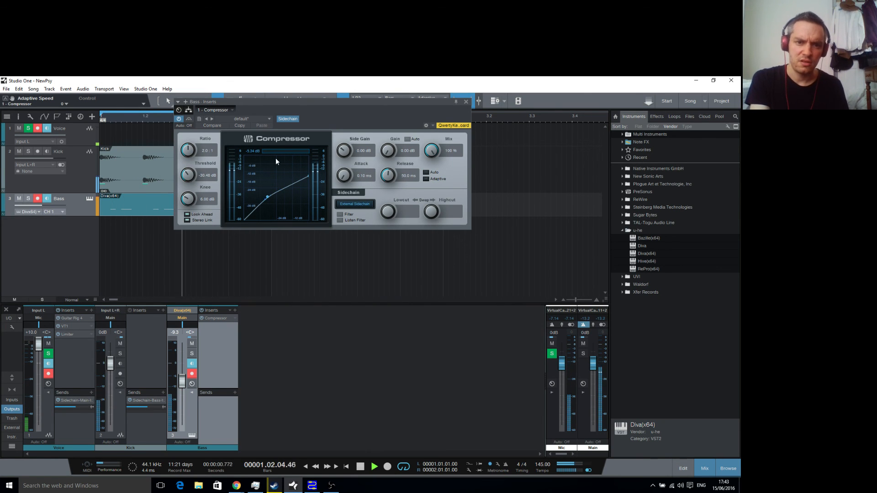
left_click_drag(188, 150, 205, 85)
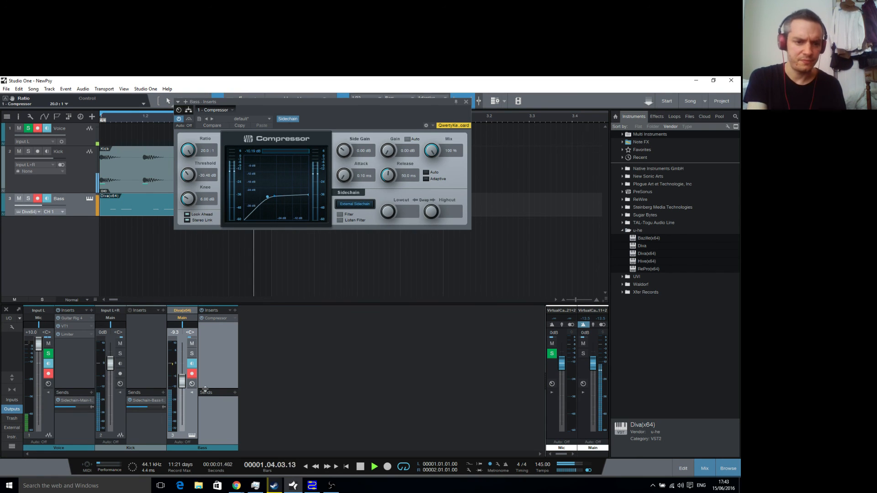
- Compare the bass with the compressor bypassed and active, close the compressor, and restart playback
left_click(202, 318)
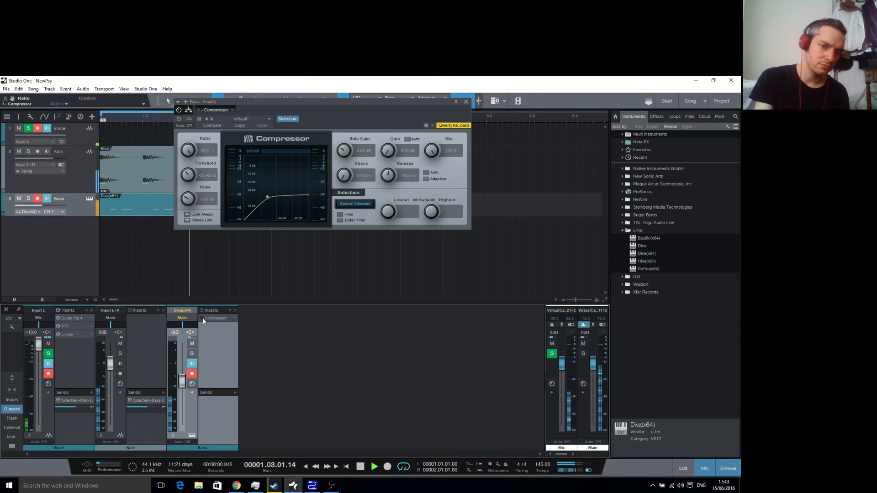
left_click(202, 317)
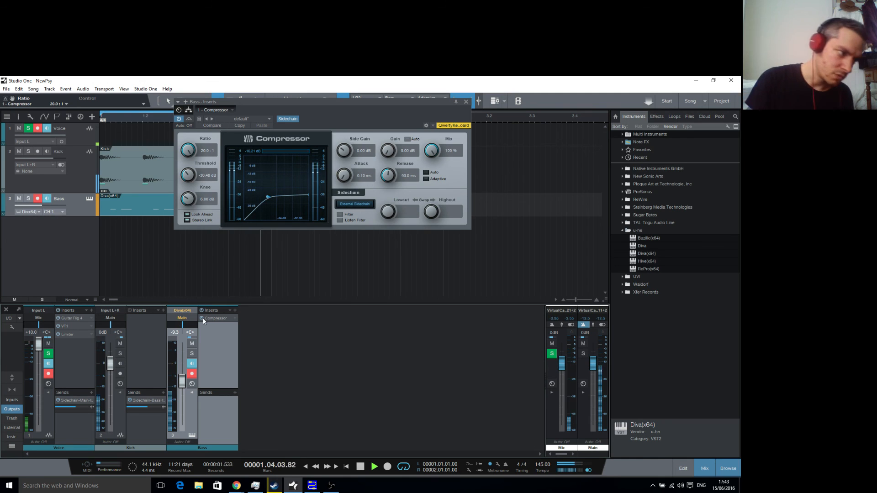
left_click(466, 101)
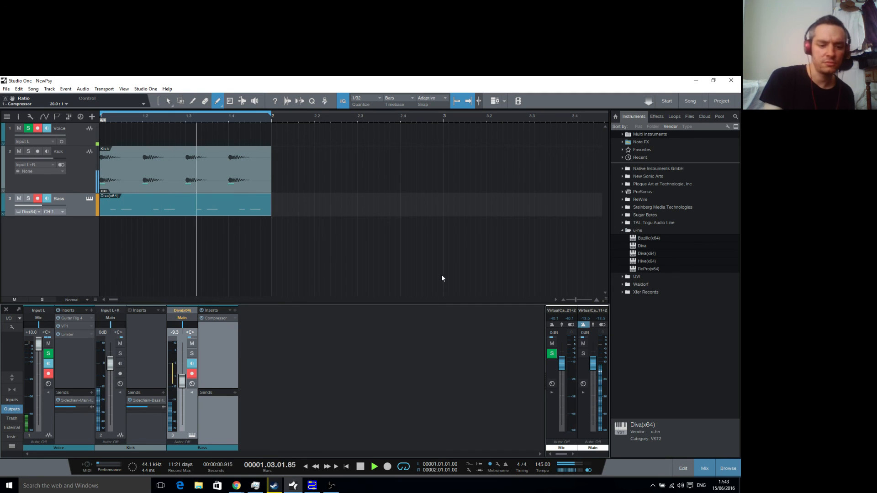
key("space")
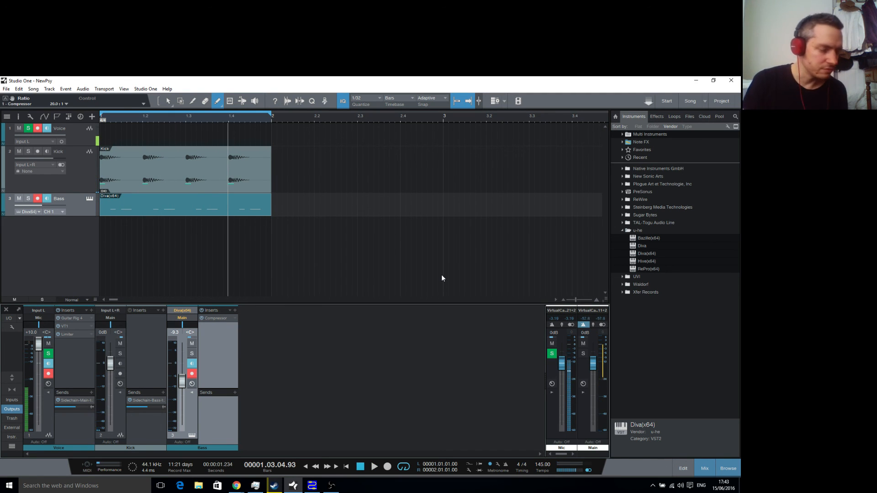
key("space")
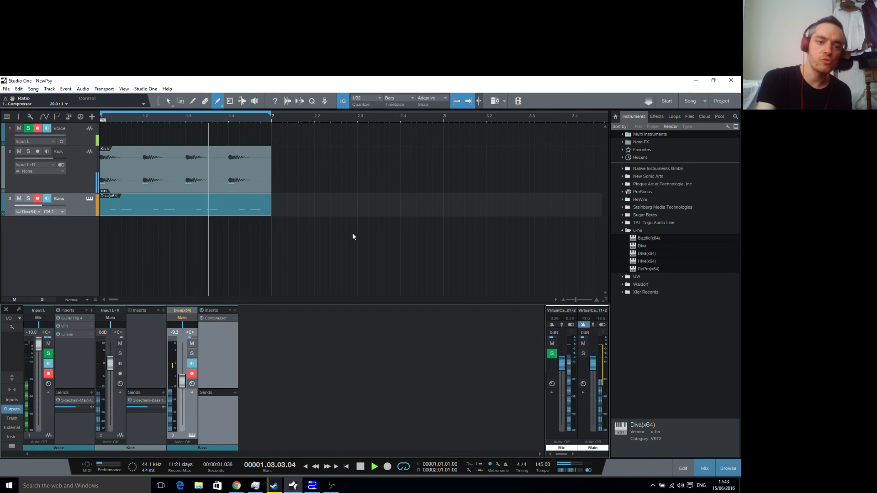
- Insert TDR VOS SlickEQ on the Bass channel, set its high-pass frequency to 28 Hz, stop playback and close the EQ
left_click(235, 311)
left_click_drag(316, 130, 320, 267)
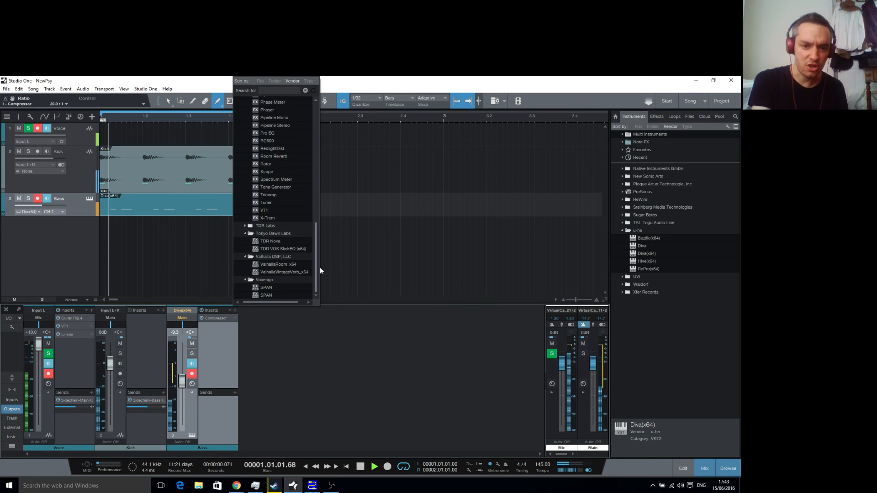
left_click(301, 249)
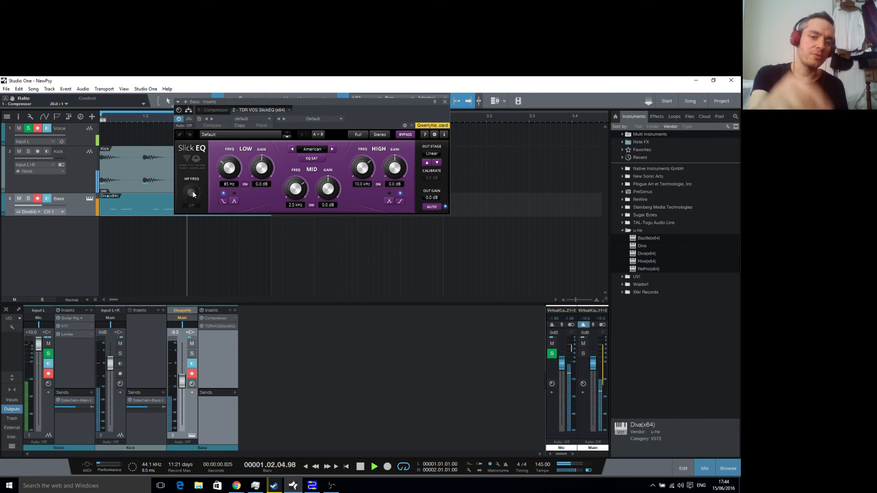
mouse_move(192, 195)
left_mouse_down()
mouse_move(191, 208)
mouse_move(191, 191)
left_mouse_up()
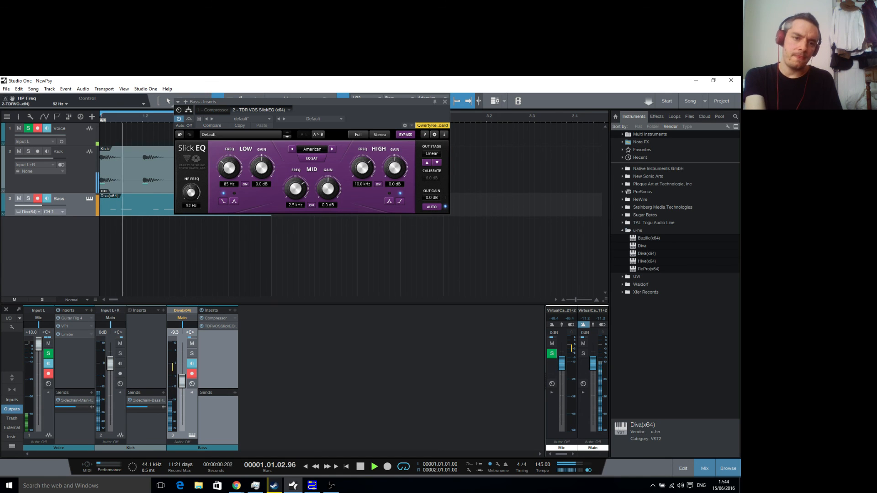
left_click_drag(191, 192, 192, 195)
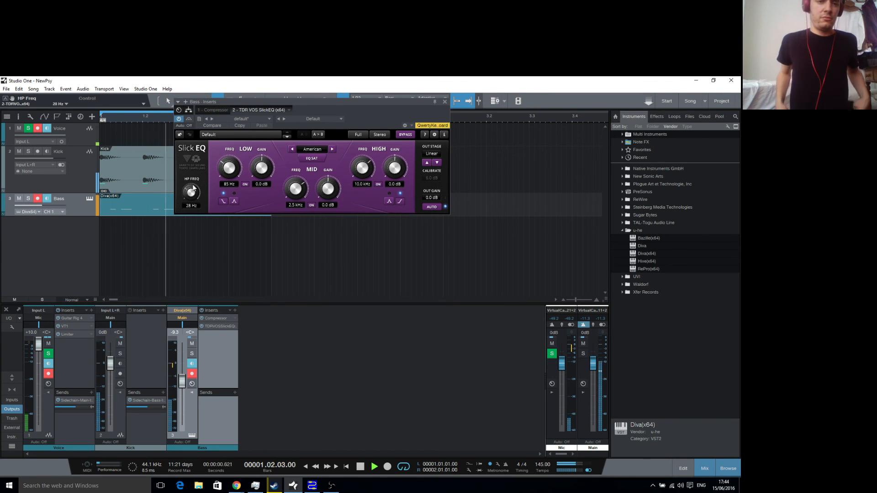
key("space")
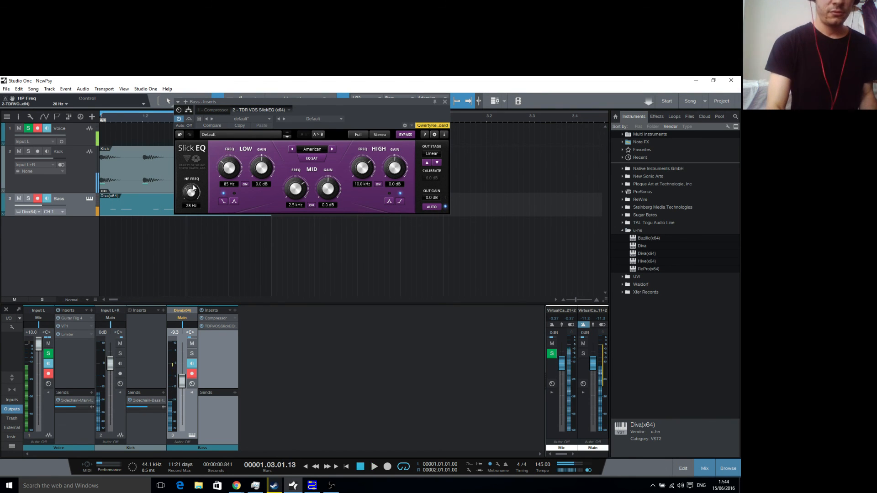
left_click(445, 101)
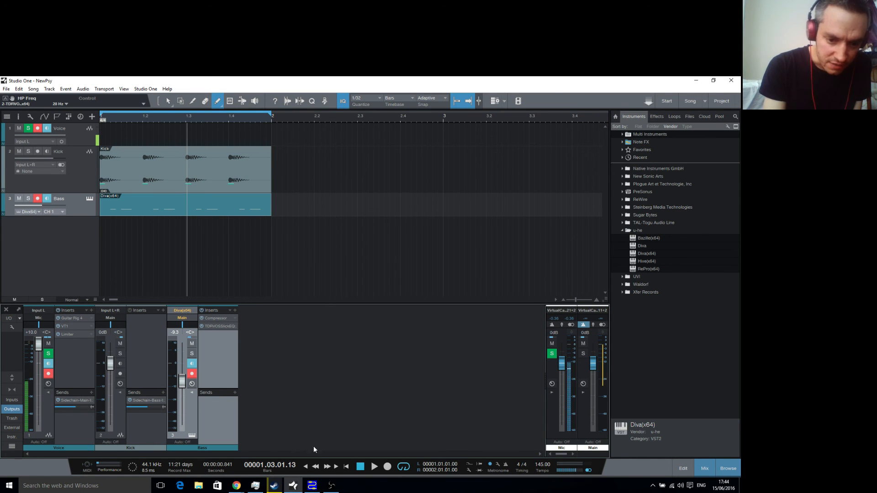
left_click(332, 486)
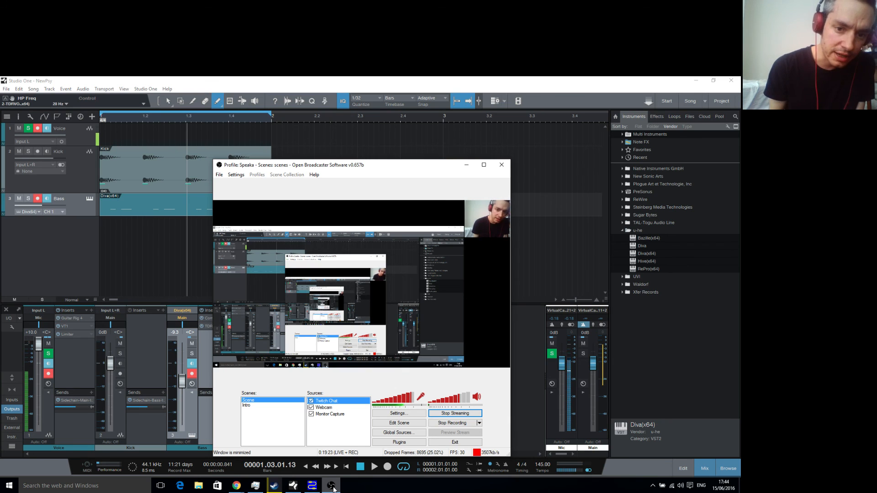